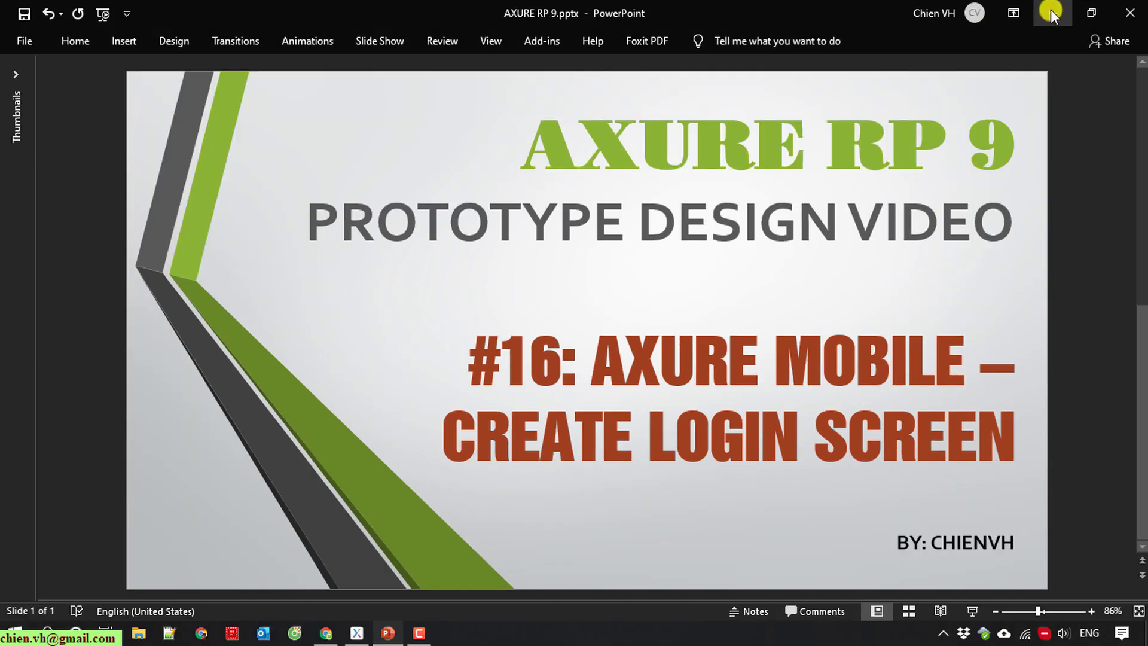
Minimize PowerPoint to bring the Axure RP 9 project into view
click(1052, 10)
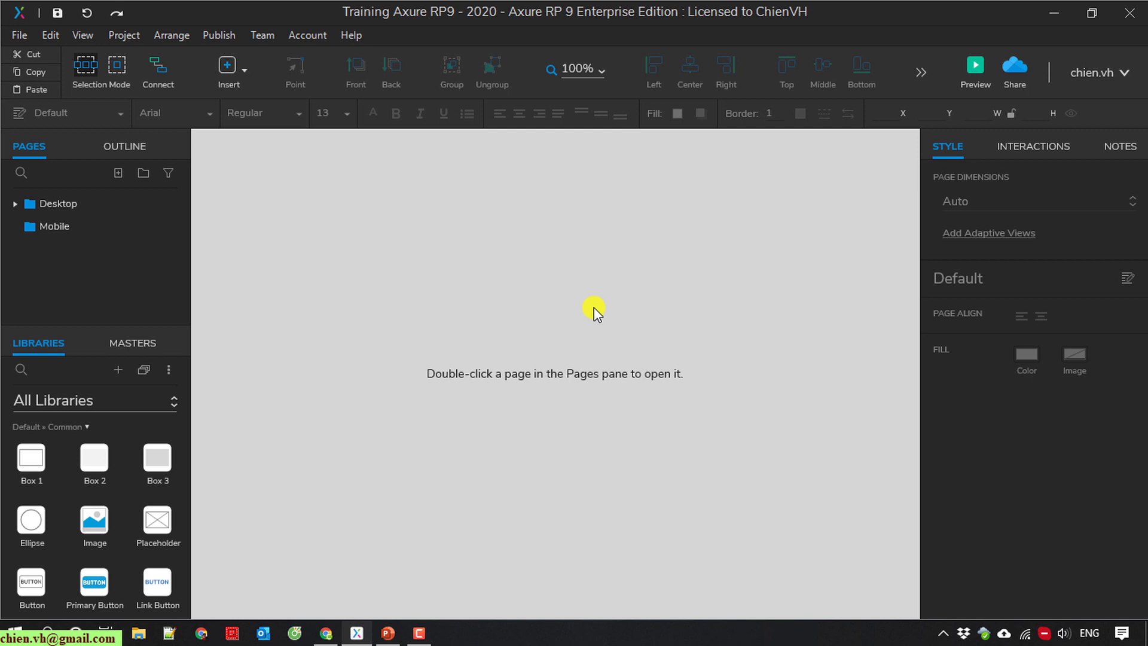
Add a child page named 'Login' under the Mobile folder
click(60, 224)
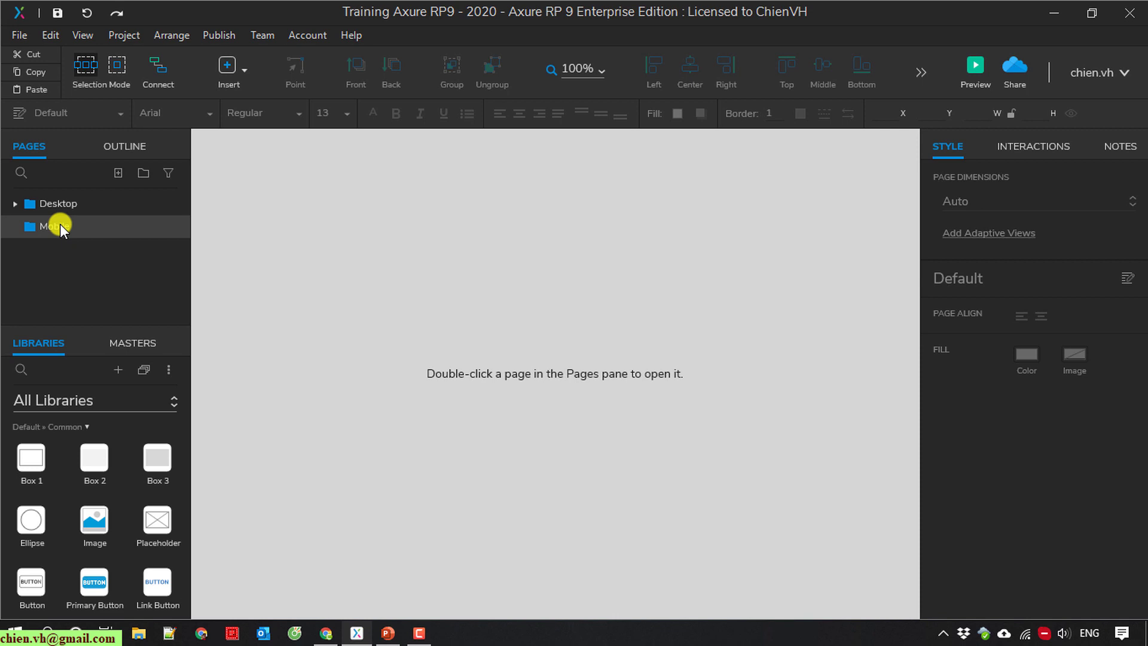
right_click(60, 225)
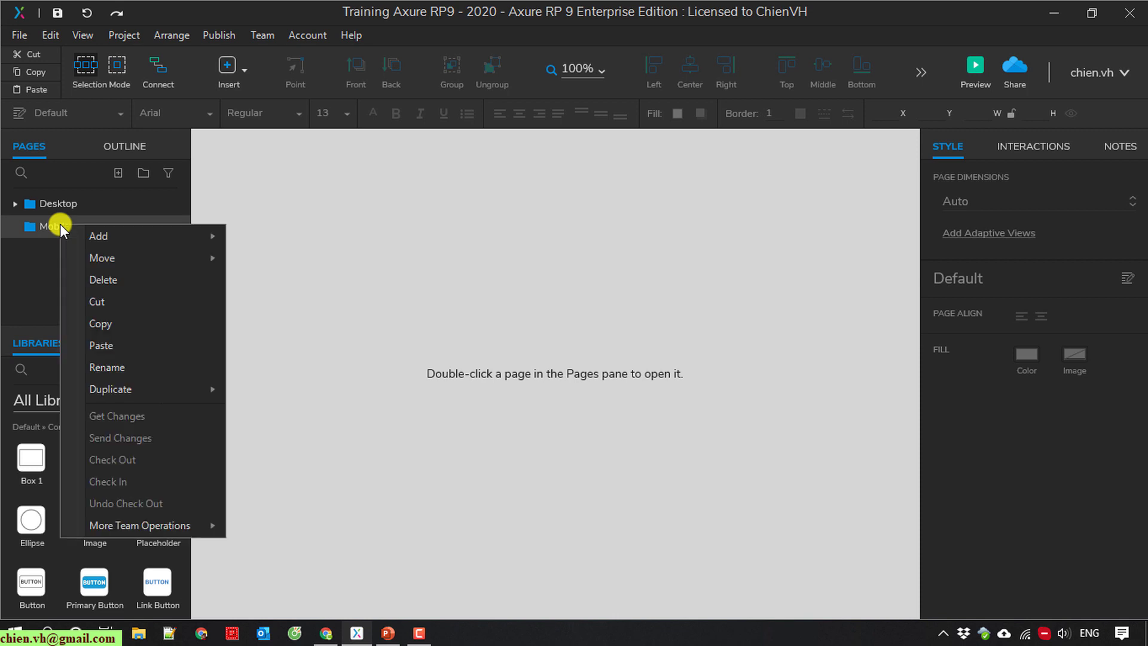
mouse_move(135, 236)
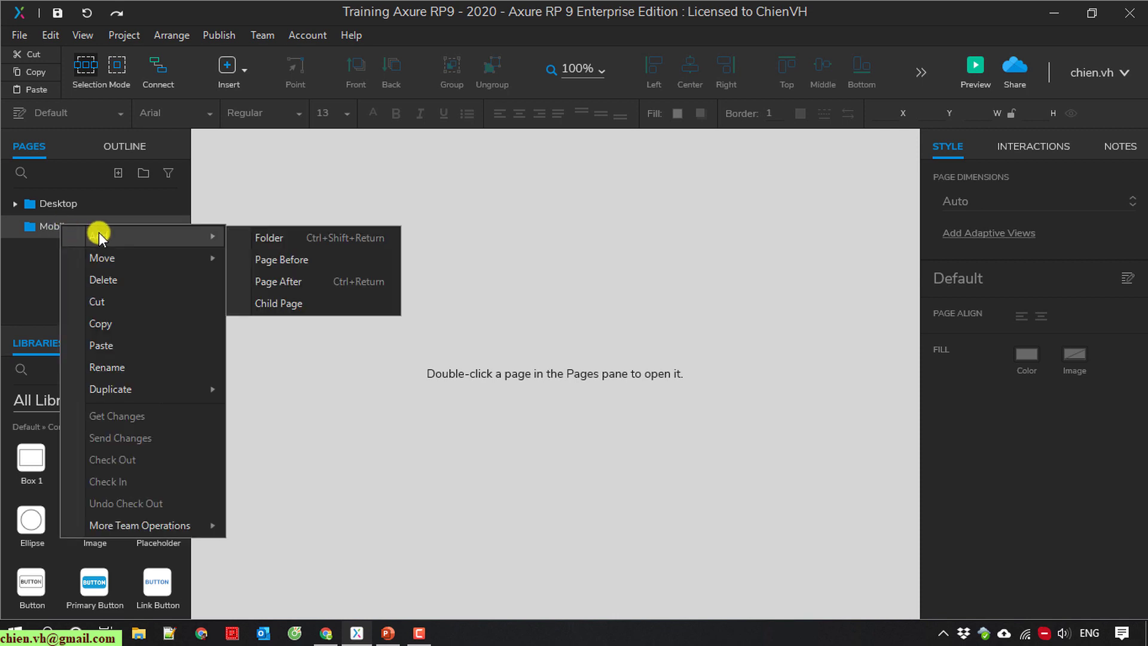
click(324, 303)
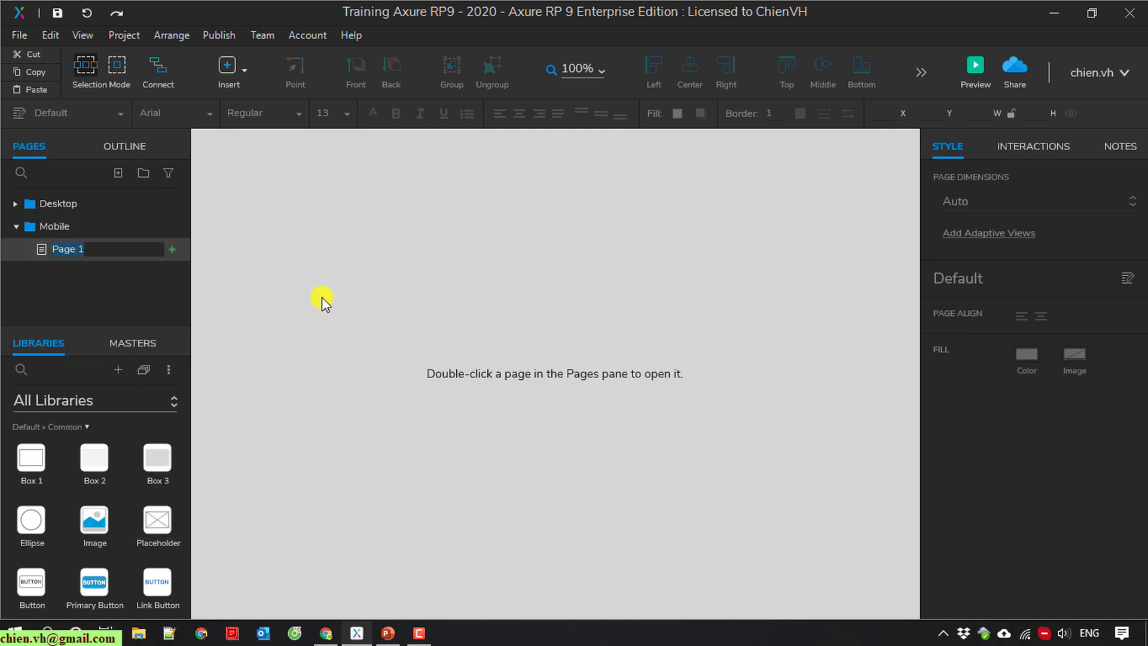
text(L)
text(ogin)
key(BackSpace)
key(BackSpace)
text(in)
key(Return)
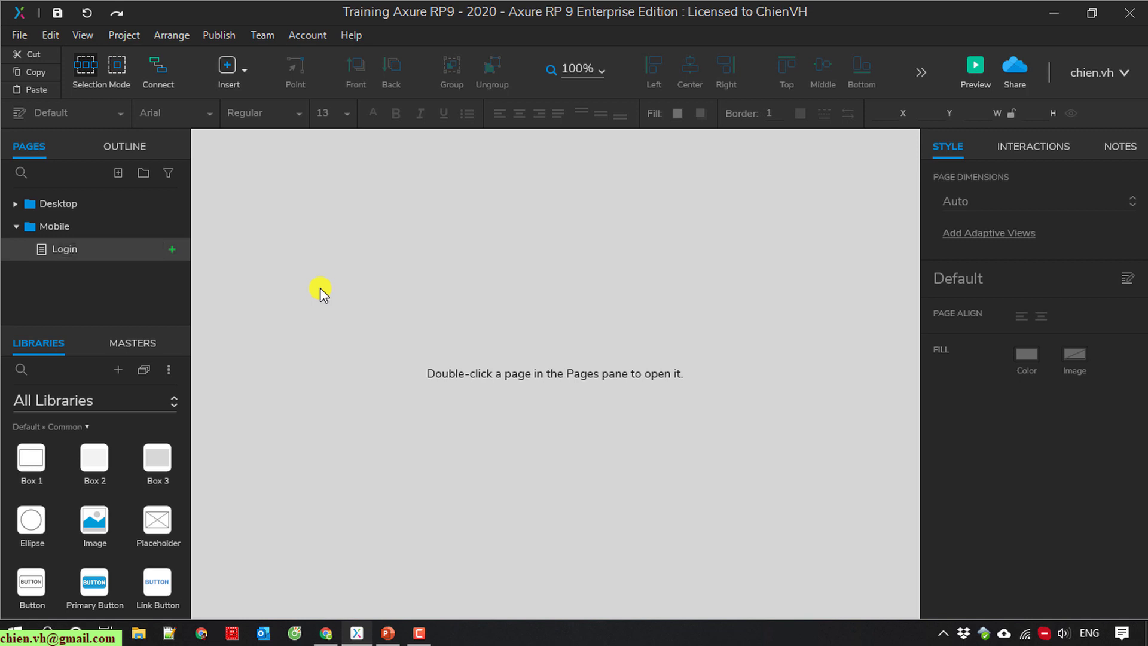
Open the Login page and set its dimensions to iPhone 11 Pro / XR / XS Max (414 x 896)
double_click(78, 250)
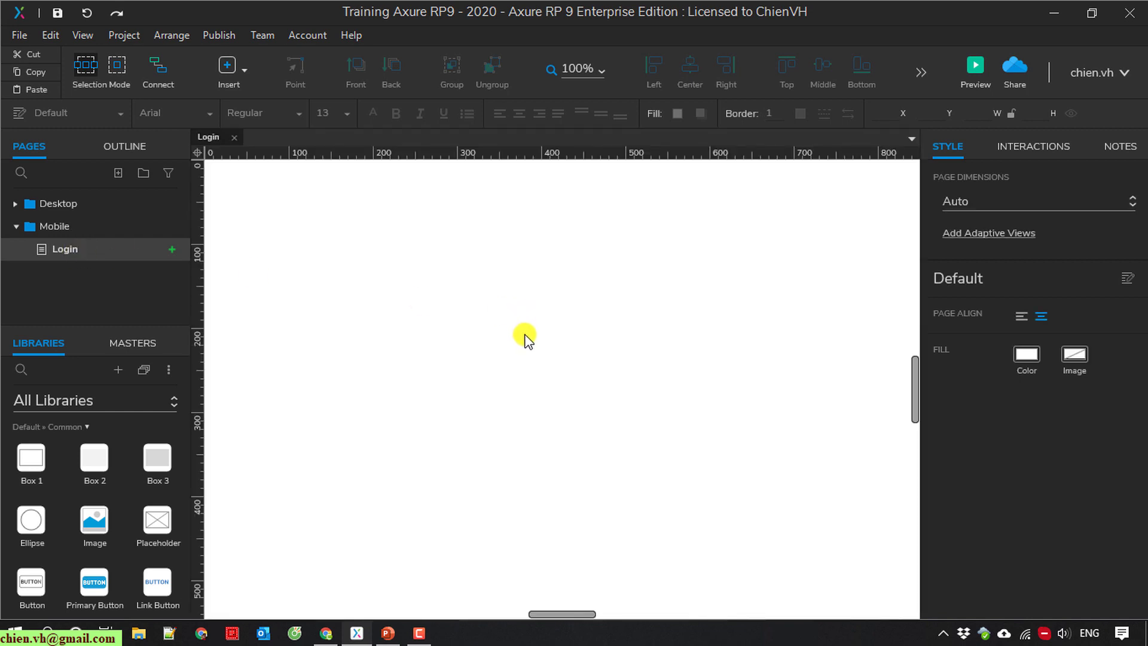
scroll(530, 374, down, 2)
scroll(527, 371, down, 2)
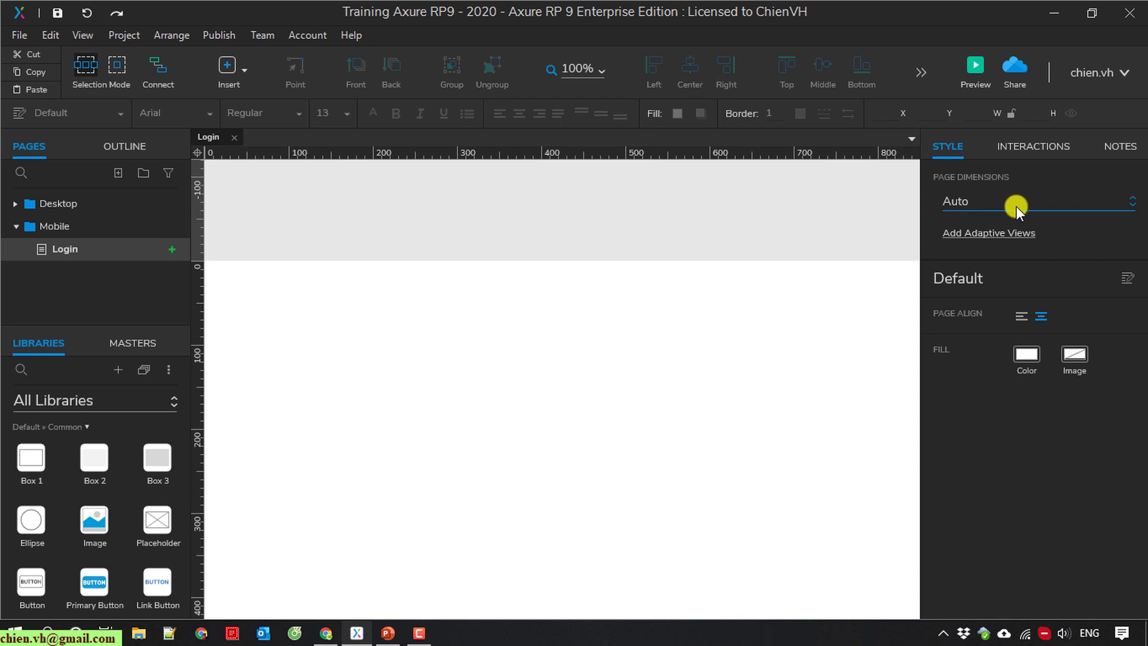
click(1095, 203)
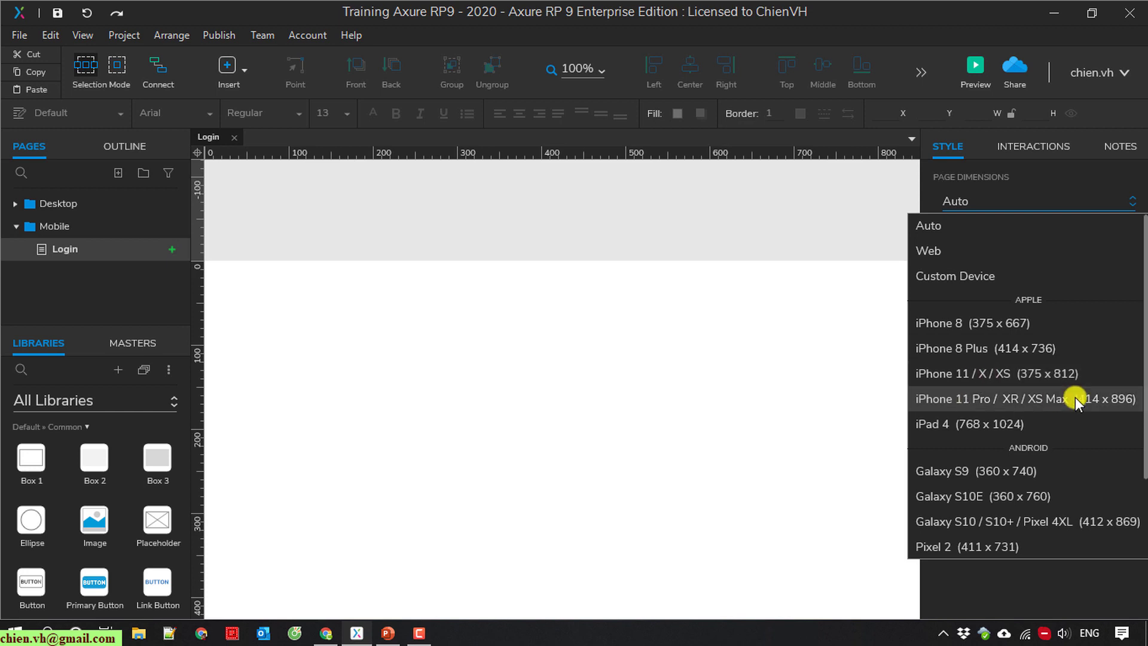
scroll(1023, 415, down, 3)
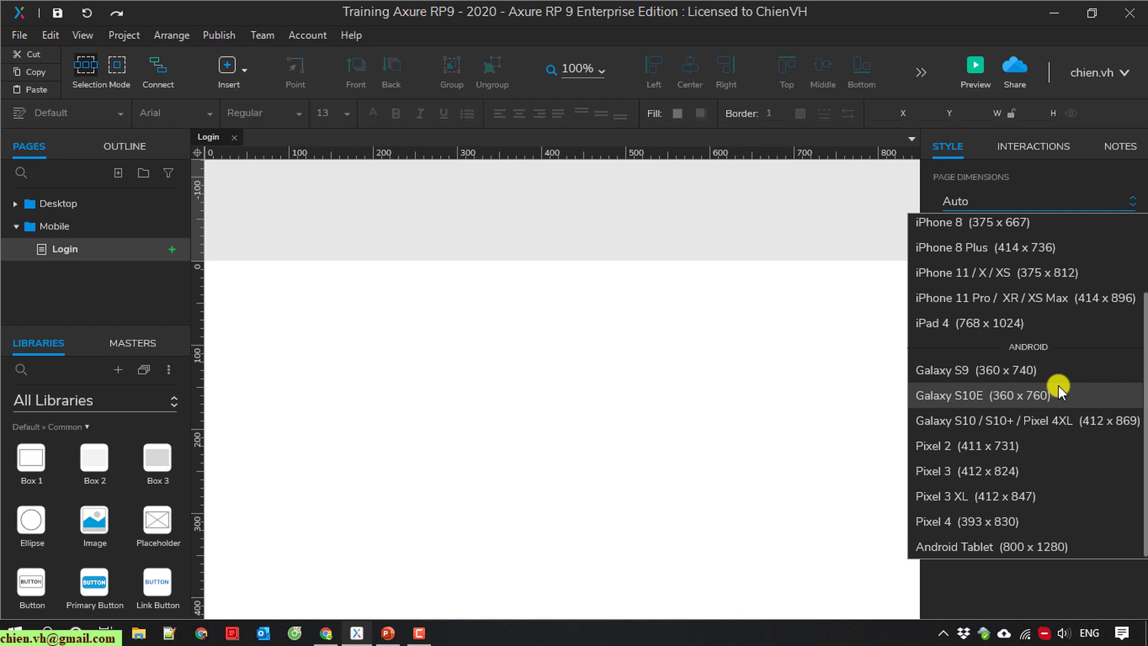
scroll(1058, 385, up, 3)
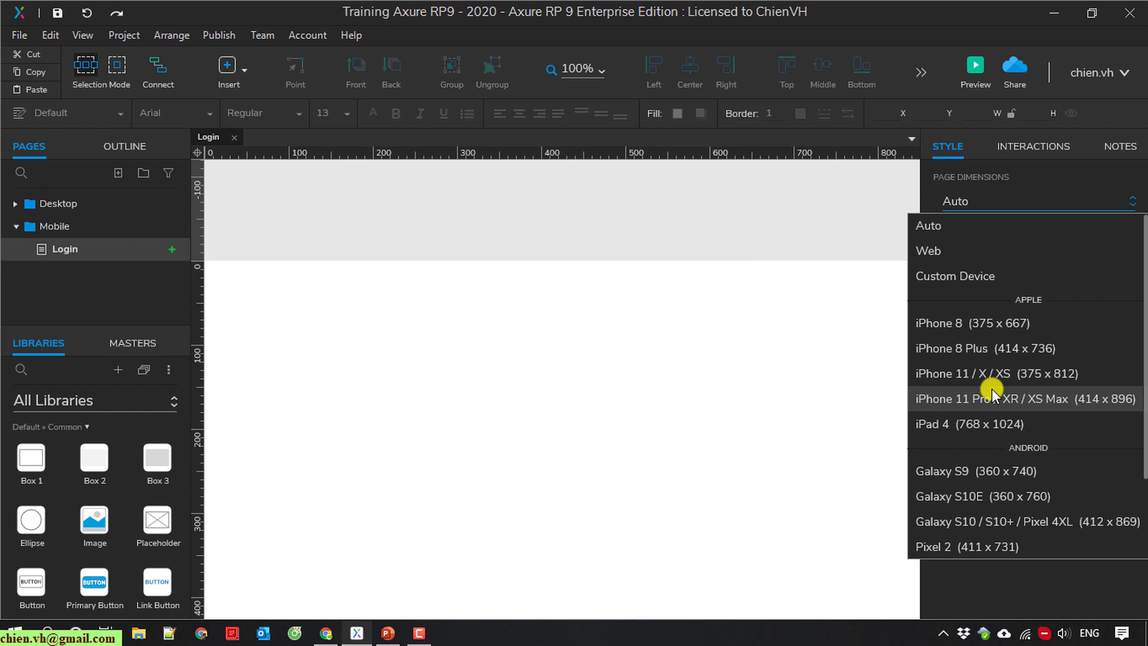
click(1020, 395)
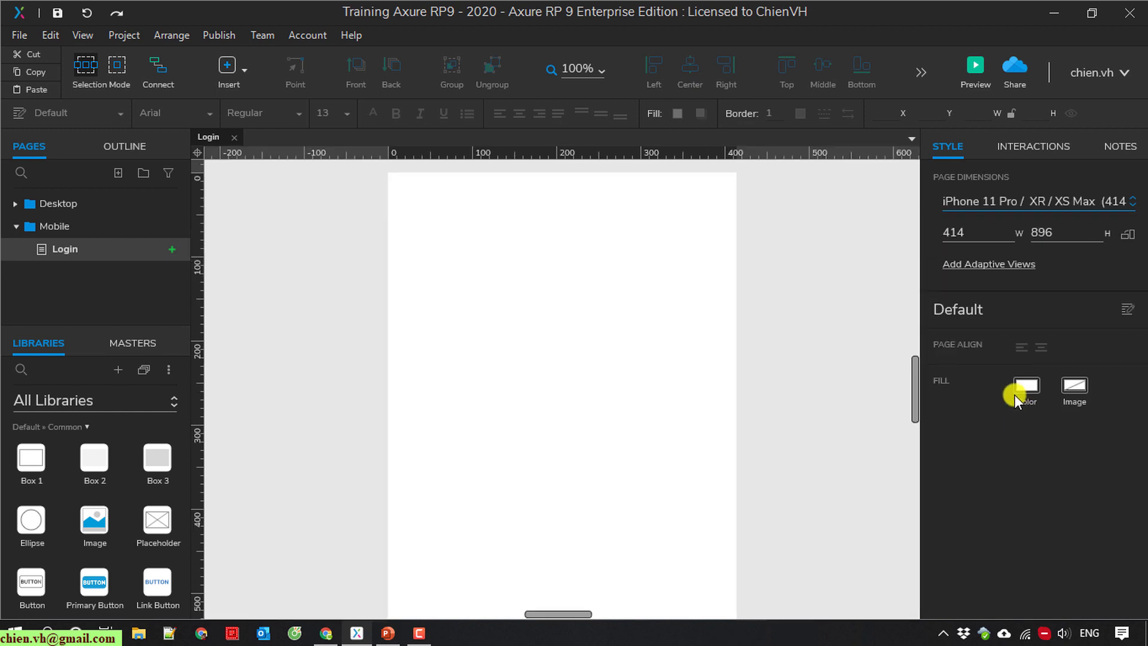
scroll(761, 409, down, 2)
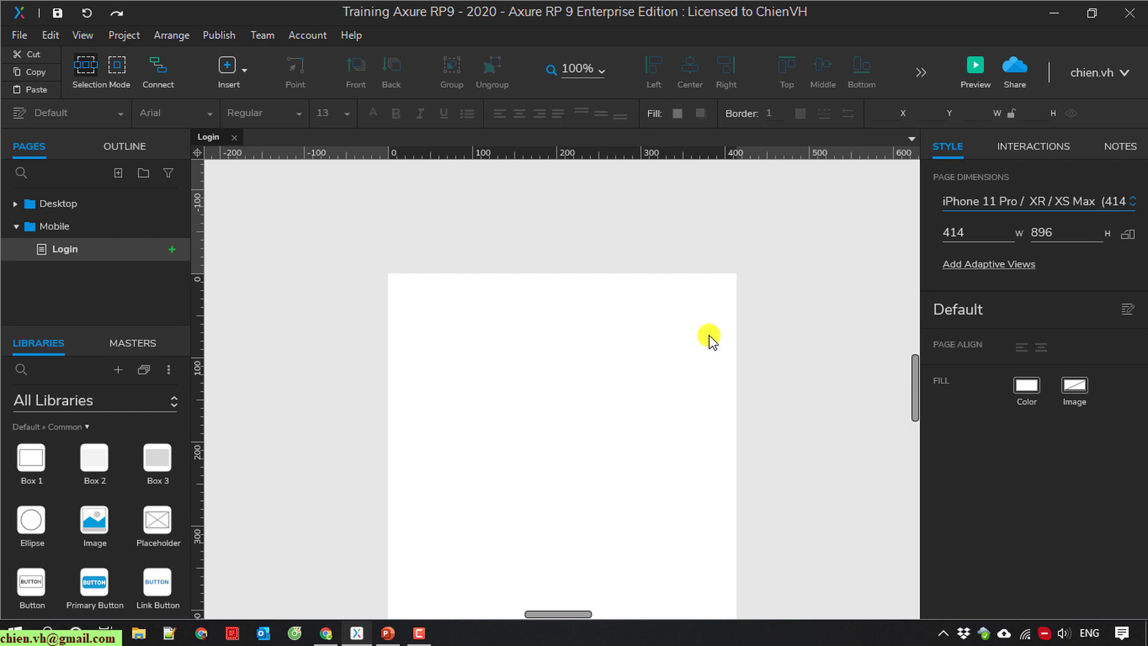
scroll(708, 338, down, 2)
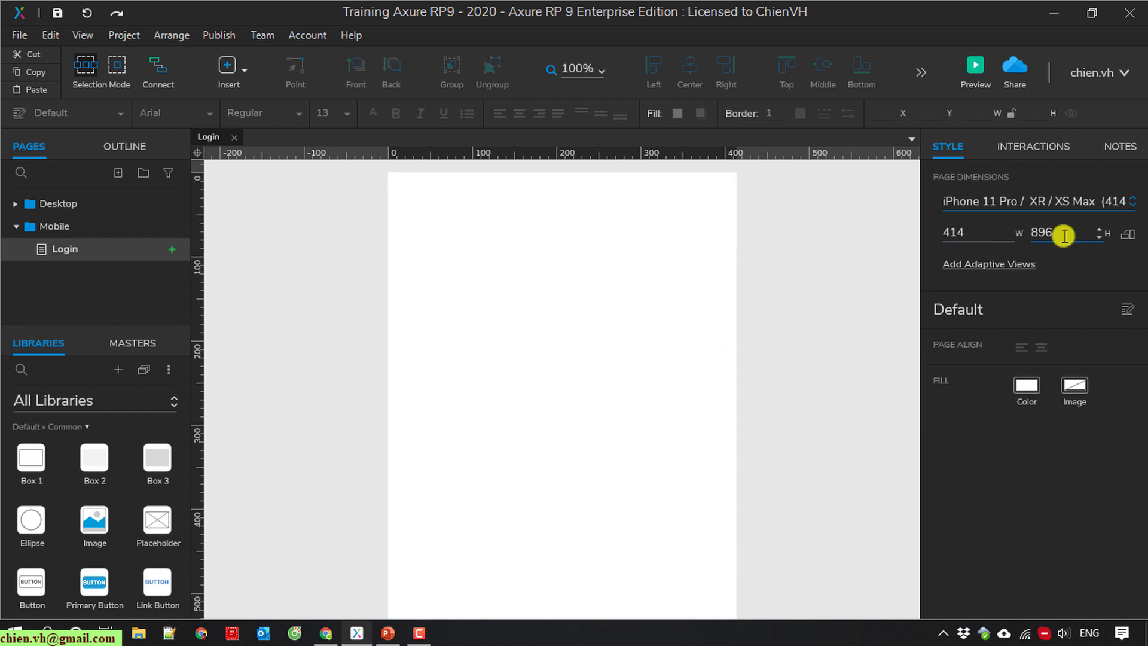
scroll(570, 416, up, 2)
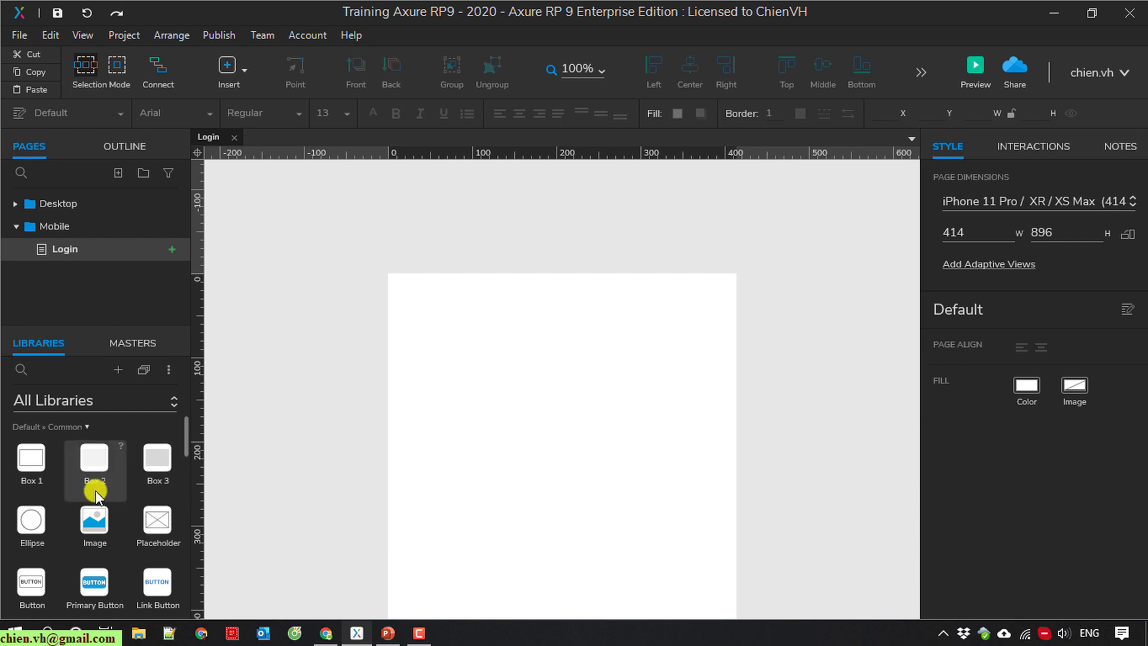
Place two Label widgets, one above the other, on the Login page
scroll(95, 478, down, 3)
drag(31, 505, 439, 393)
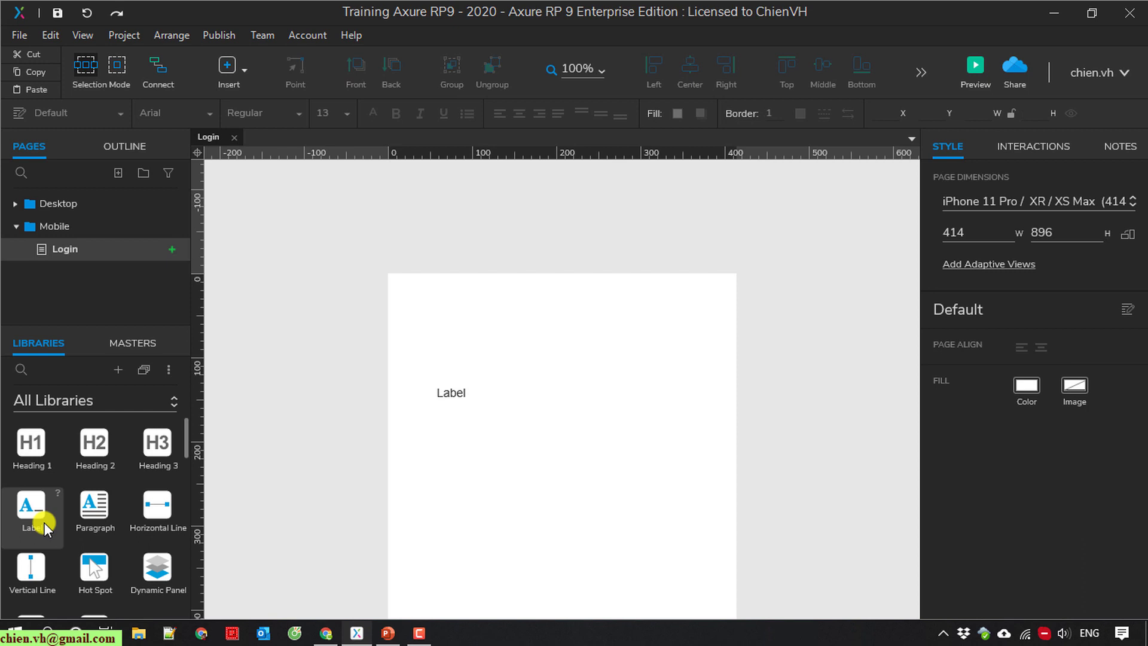
drag(31, 505, 442, 434)
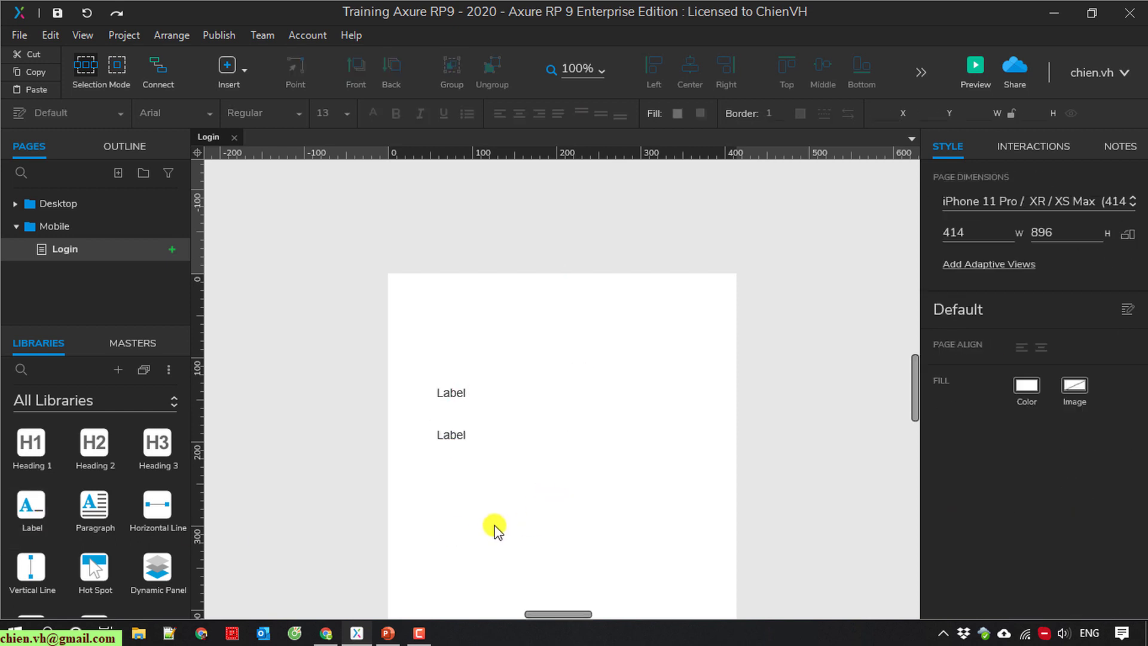
scroll(139, 519, down, 1)
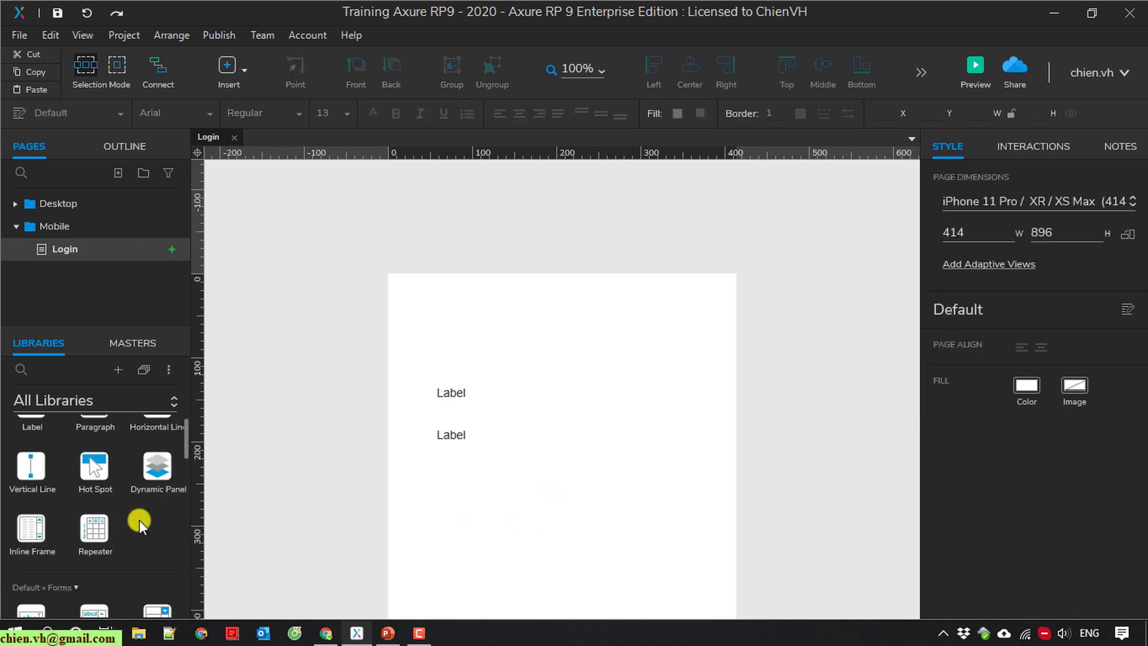
scroll(132, 503, up, 5)
mouse_move(94, 463)
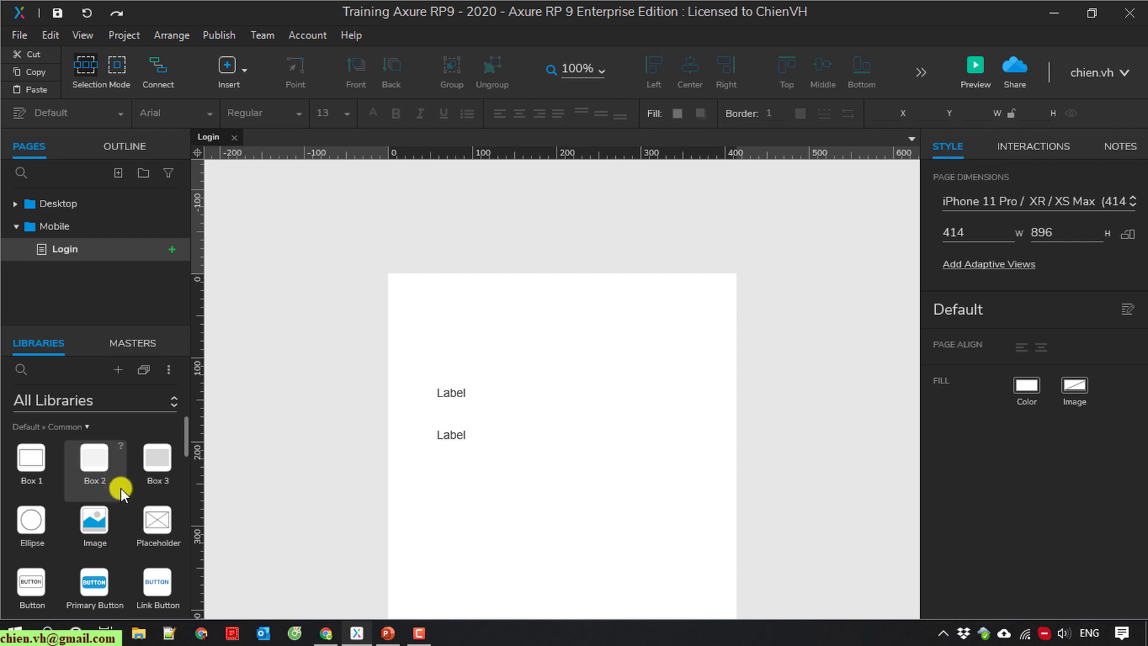
scroll(123, 500, down, 3)
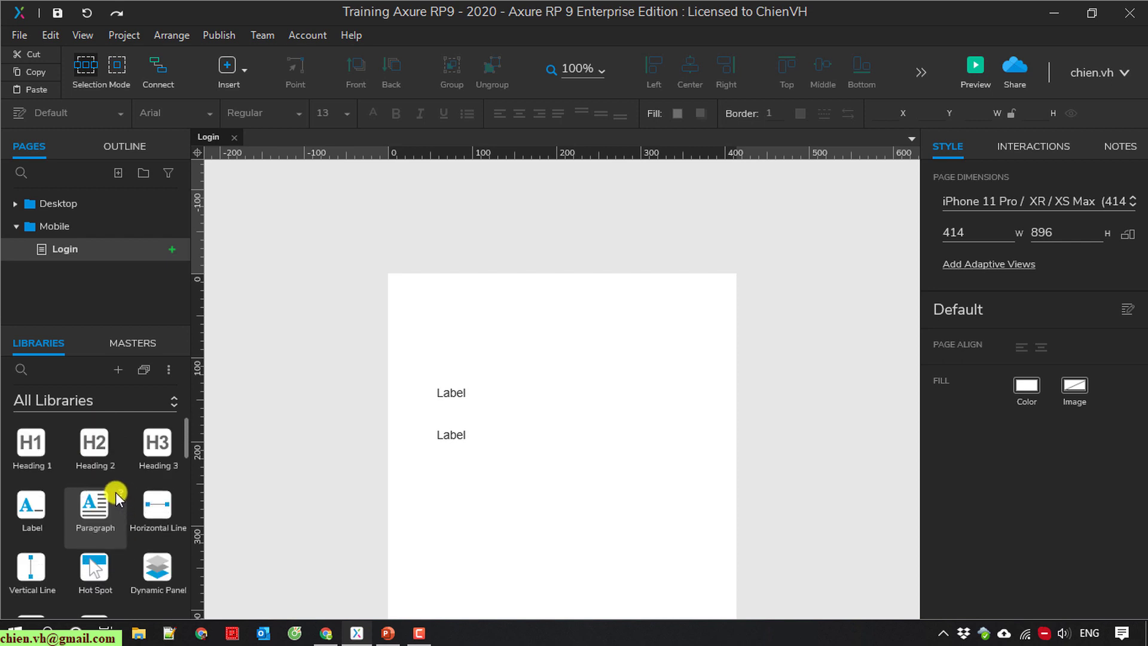
scroll(112, 491, up, 3)
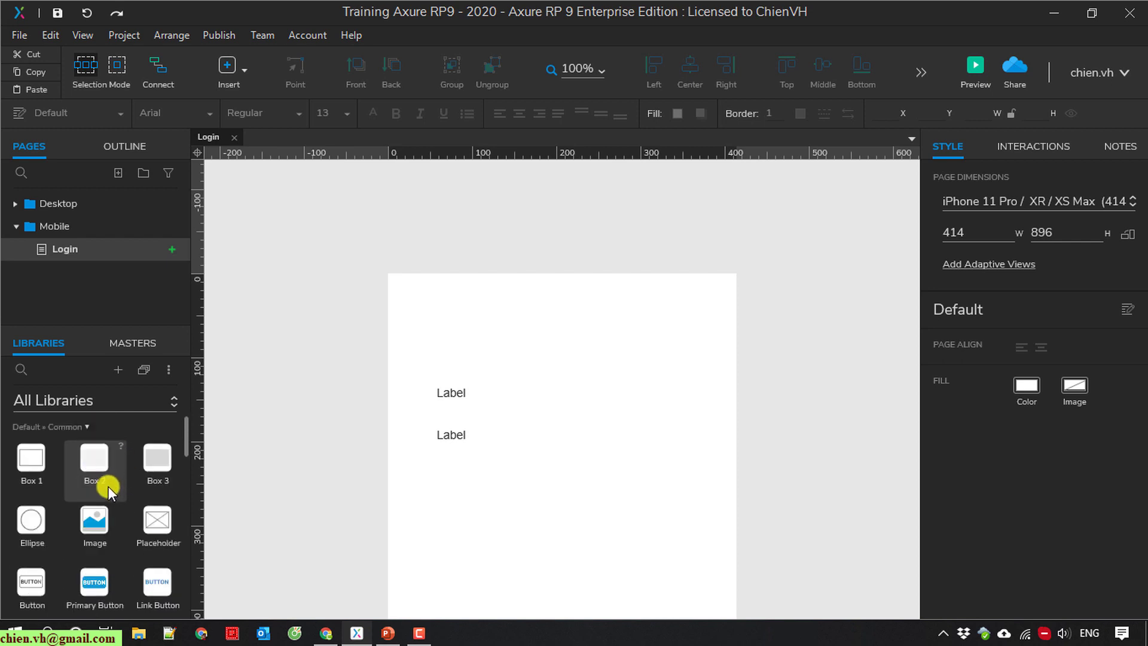
Add a Text Field beside each of the two labels
click(19, 366)
text(te)
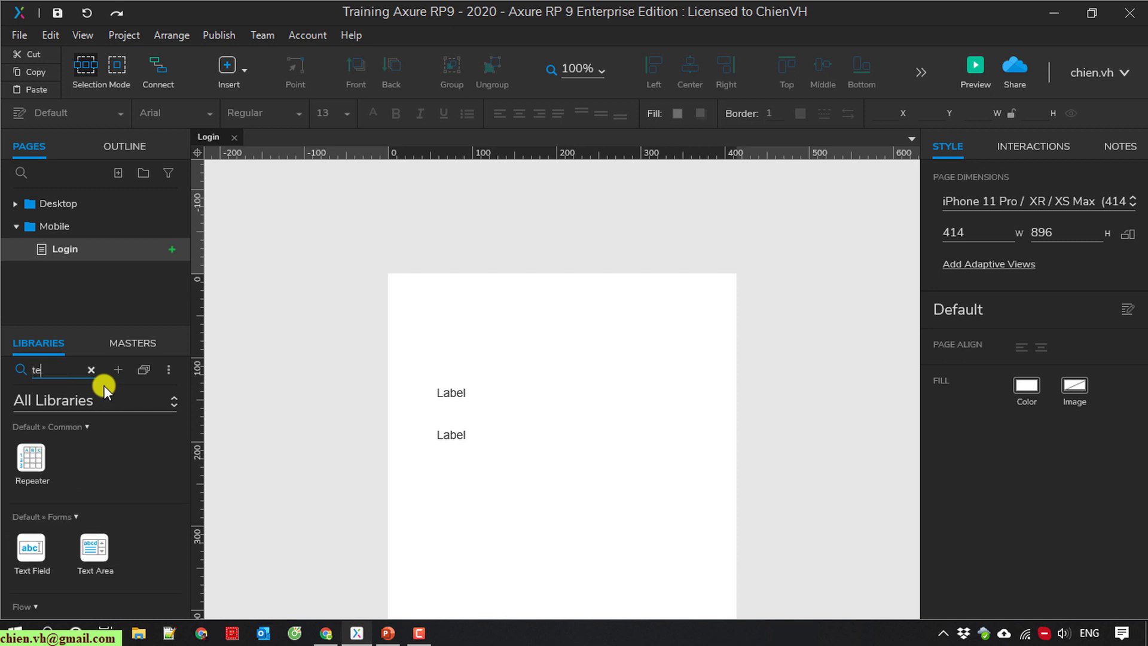
text(xt)
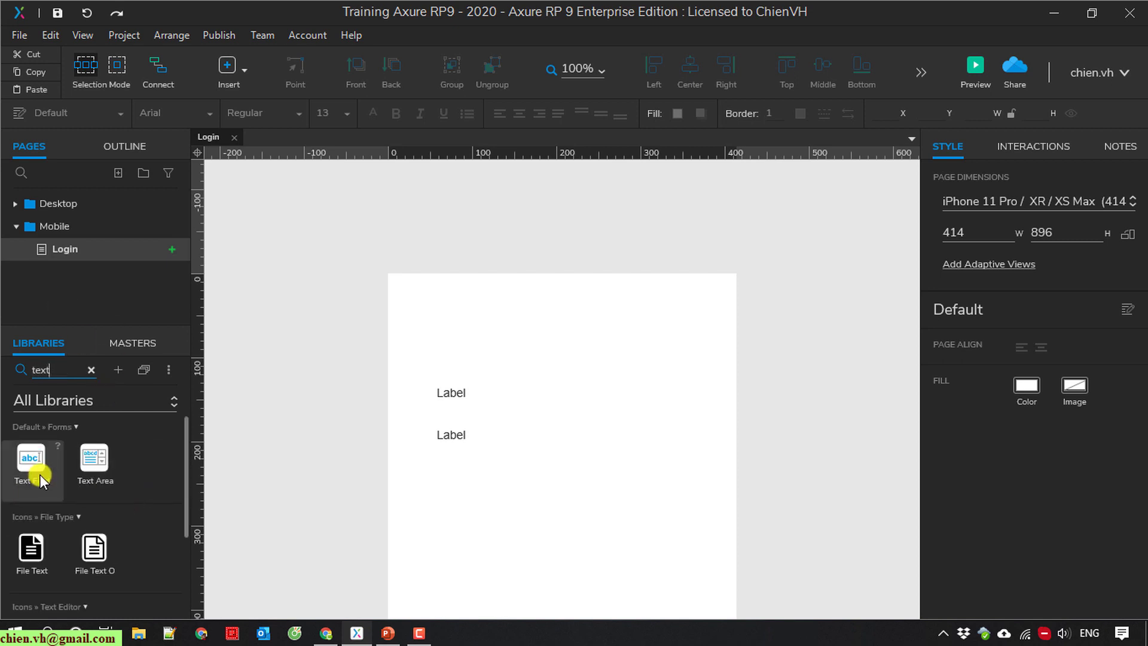
drag(40, 474, 480, 386)
drag(31, 462, 483, 432)
click(584, 576)
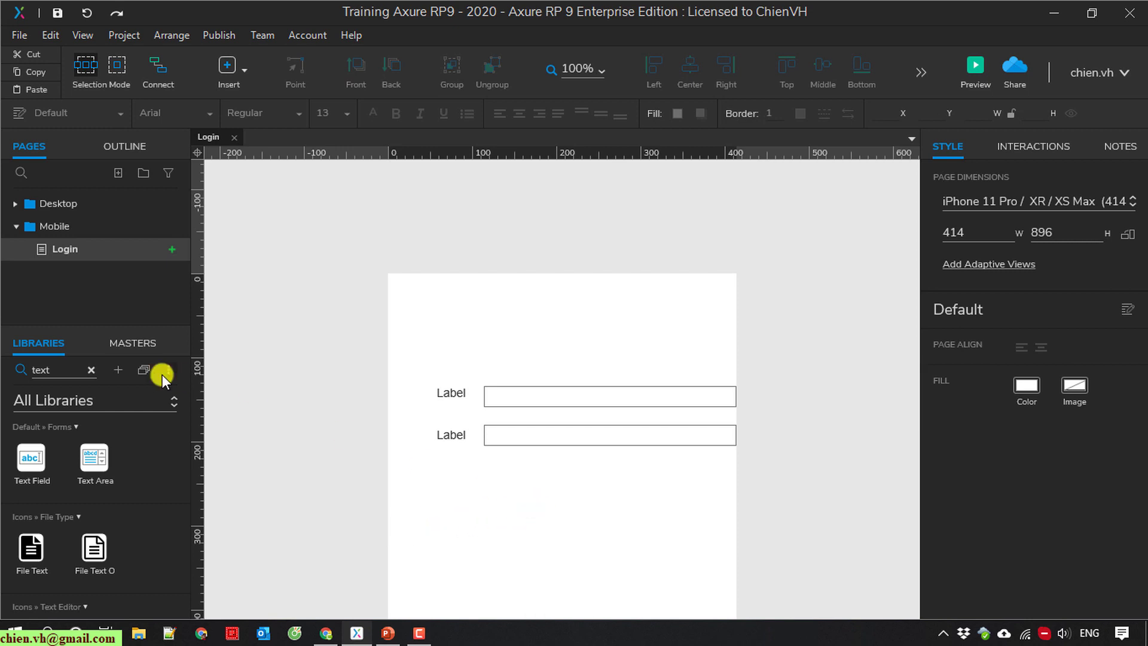
Add a Button widget below the two text fields
click(89, 370)
text(but)
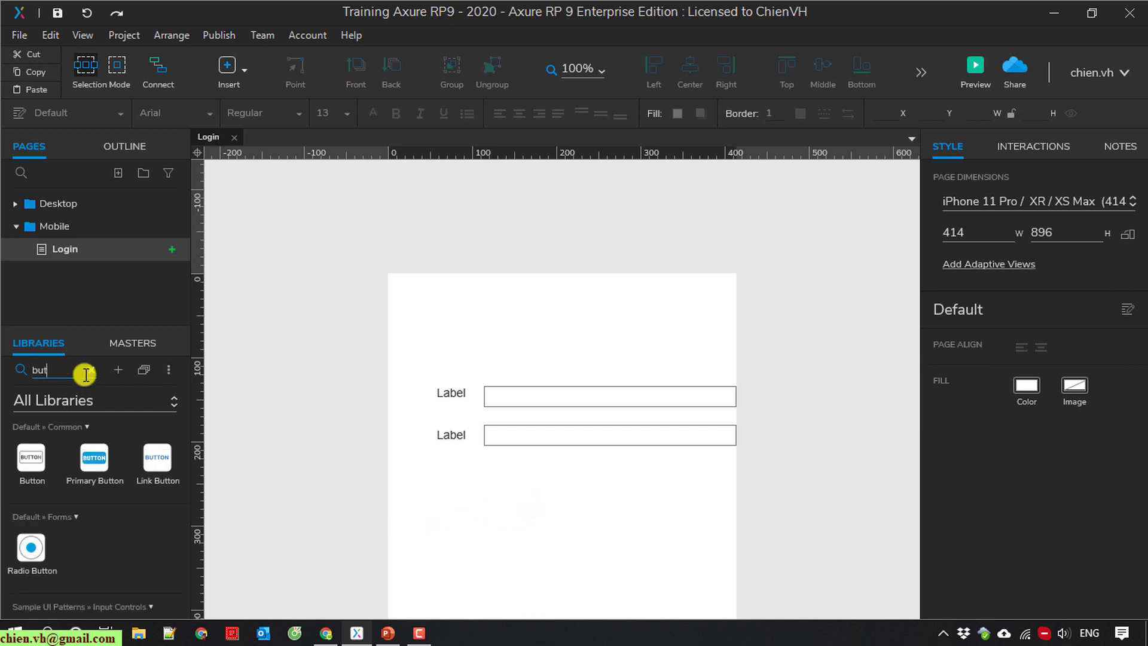
text(t)
drag(31, 457, 488, 486)
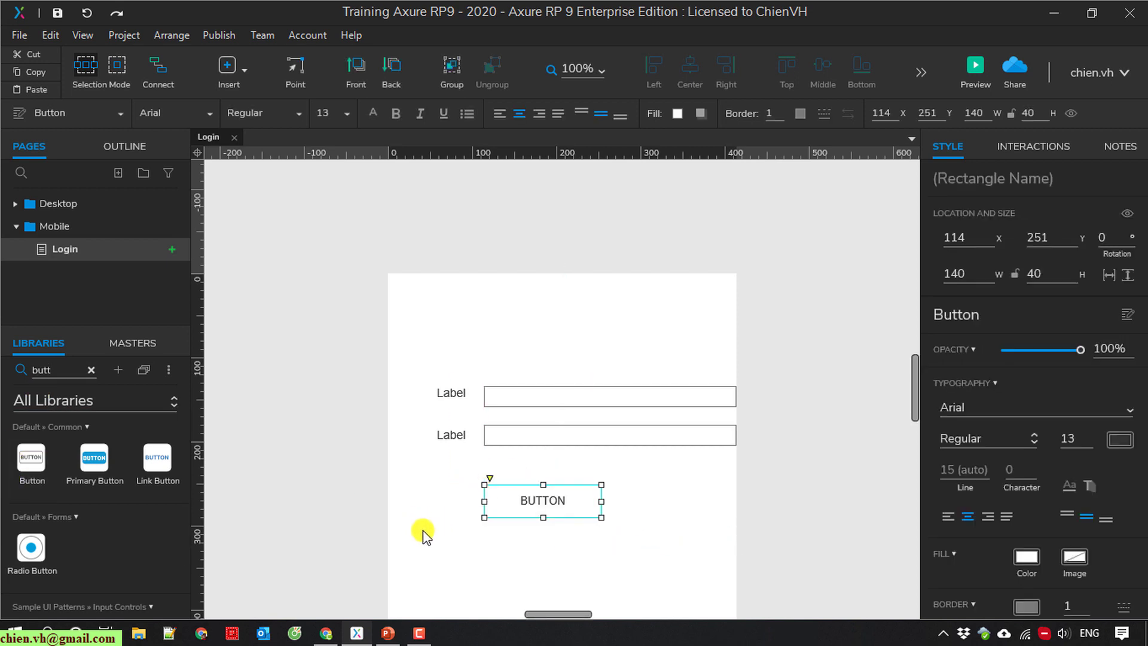
Add a Heading 1 widget above the form and change its text to 'Login Form'
click(91, 370)
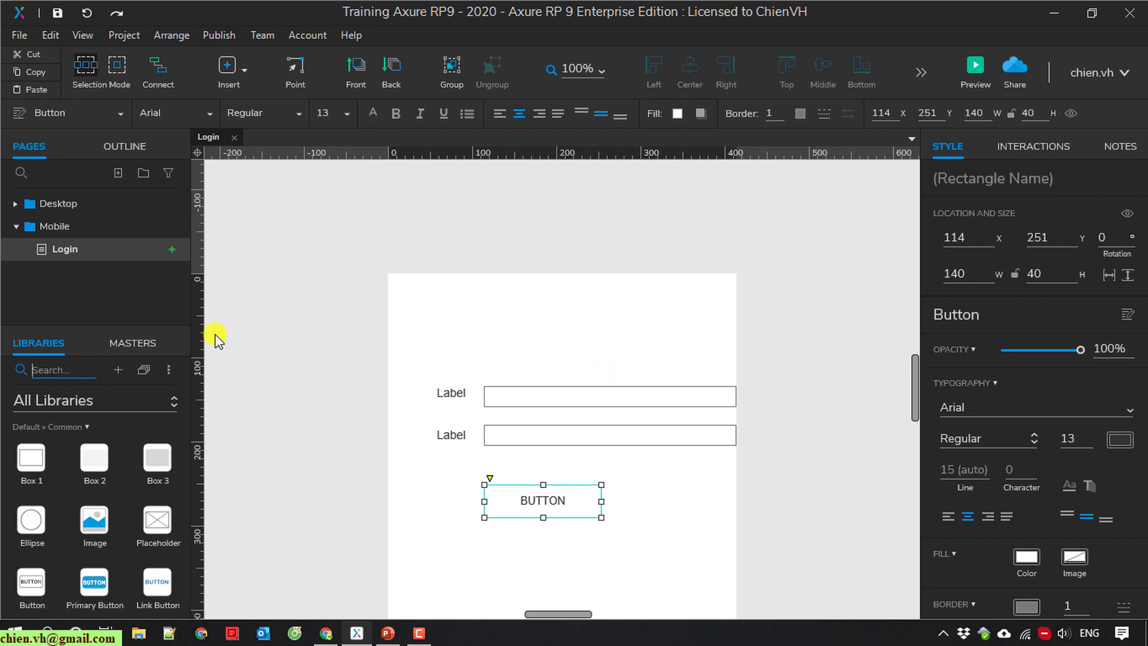
scroll(125, 523, down, 3)
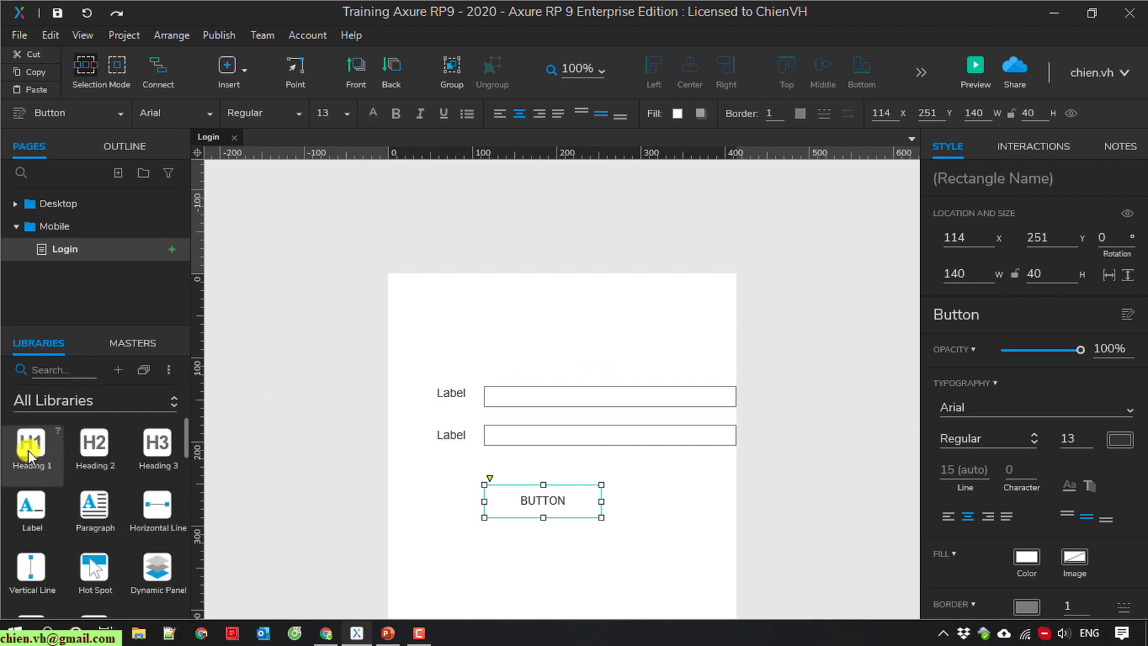
mouse_move(31, 445)
mouse_down()
mouse_move(545, 327)
mouse_move(534, 332)
mouse_up()
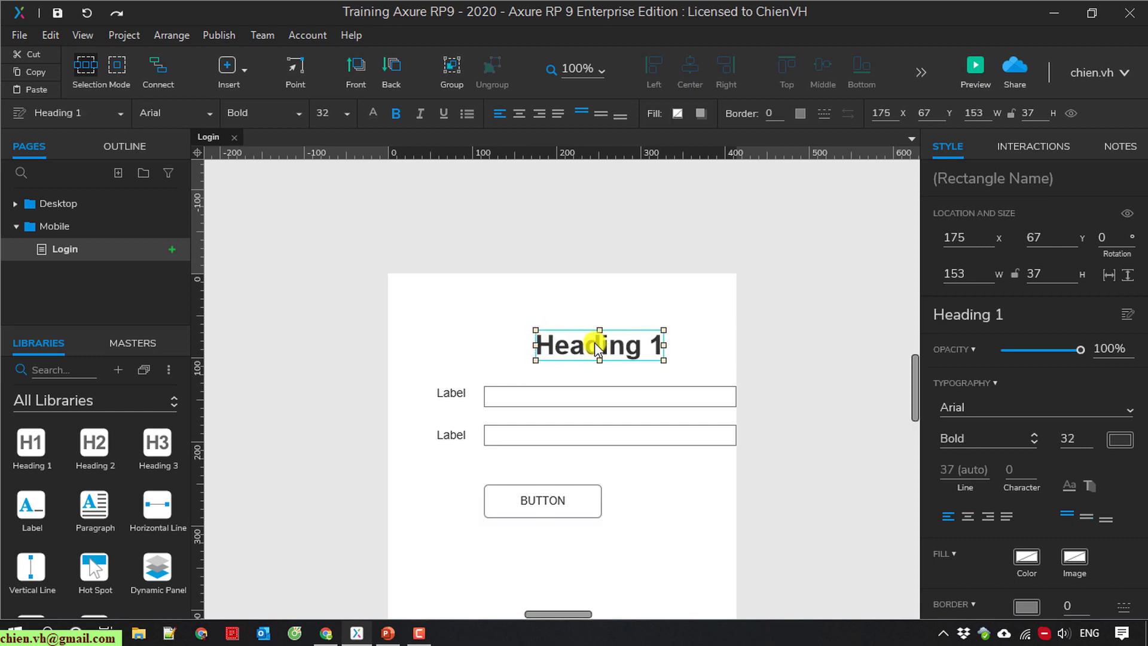
double_click(594, 345)
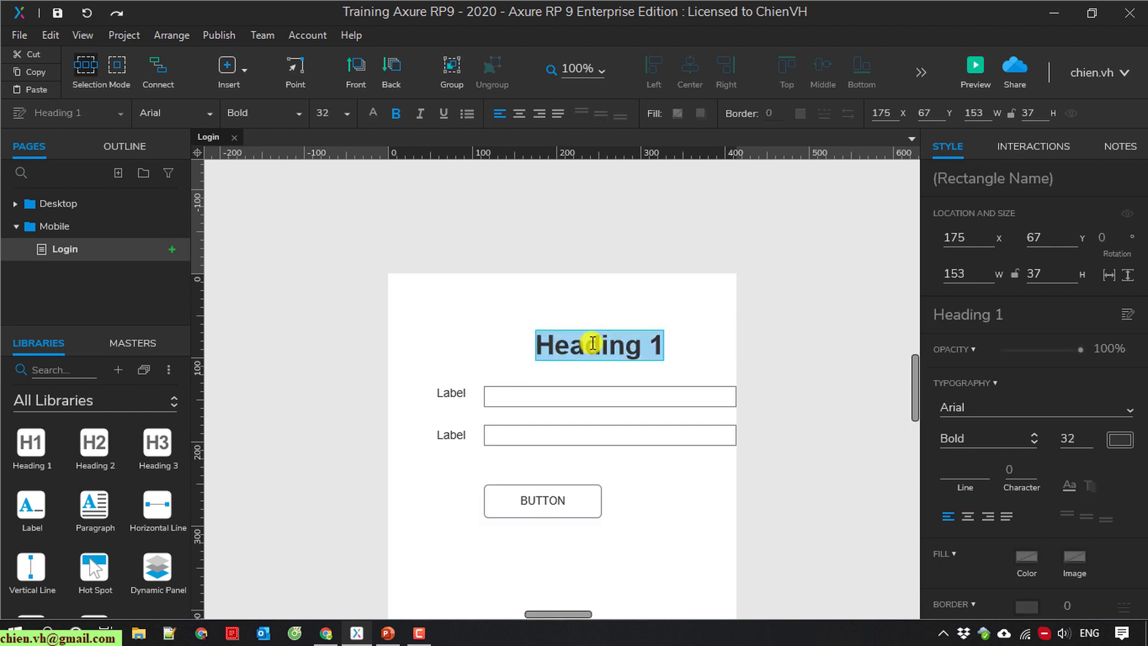
text(Lo)
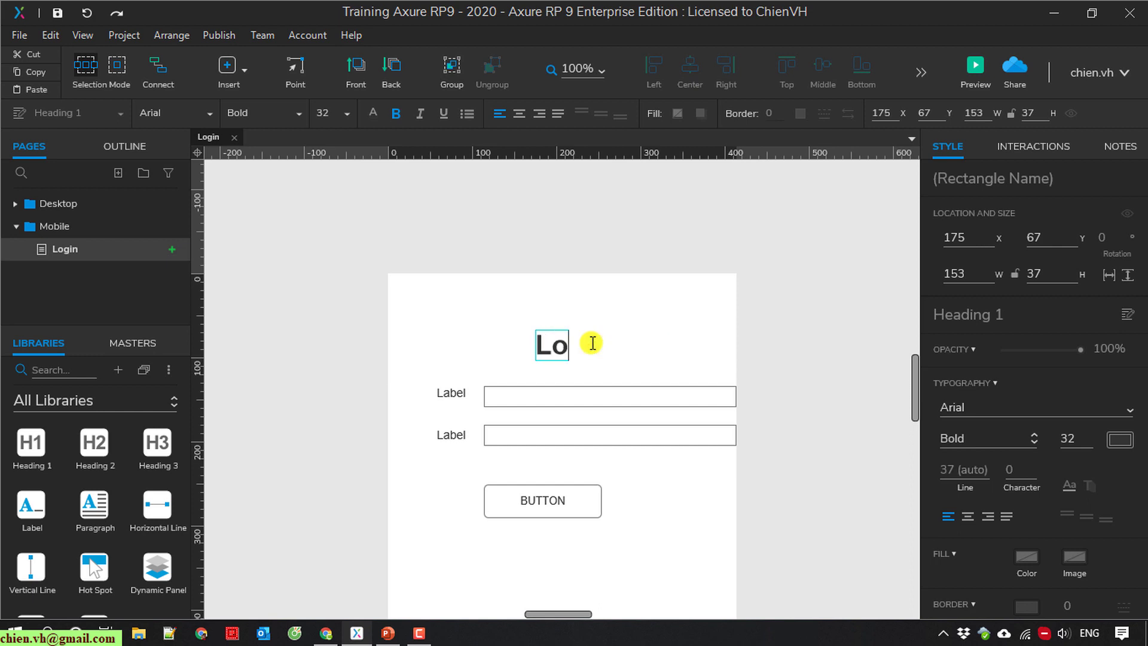
text(gin Form)
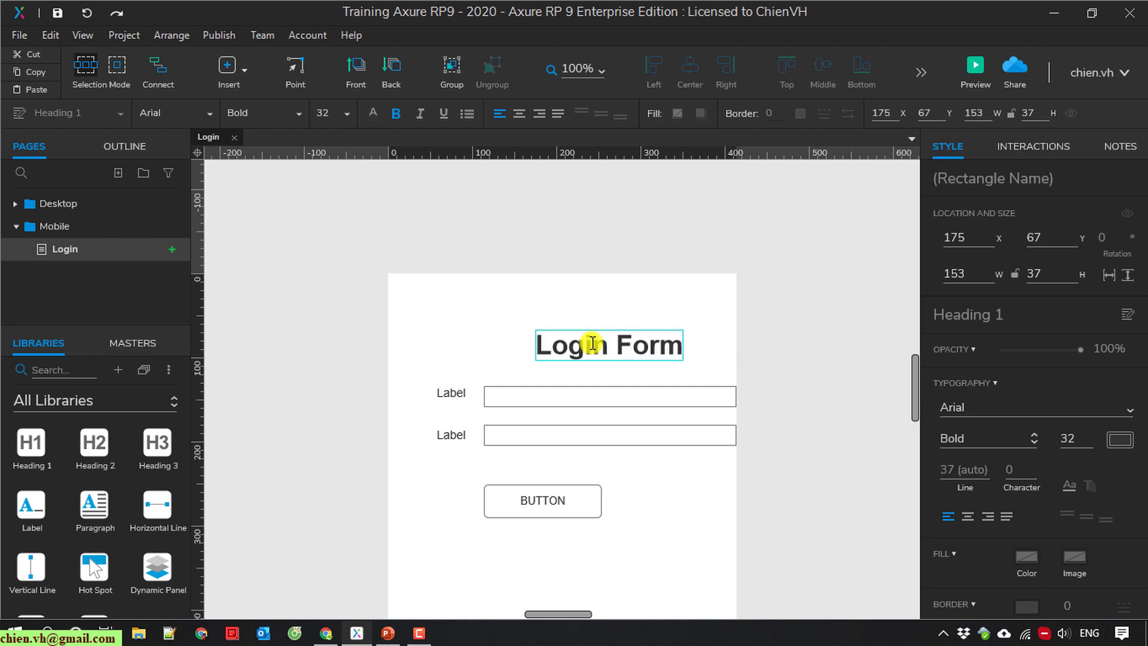
click(680, 475)
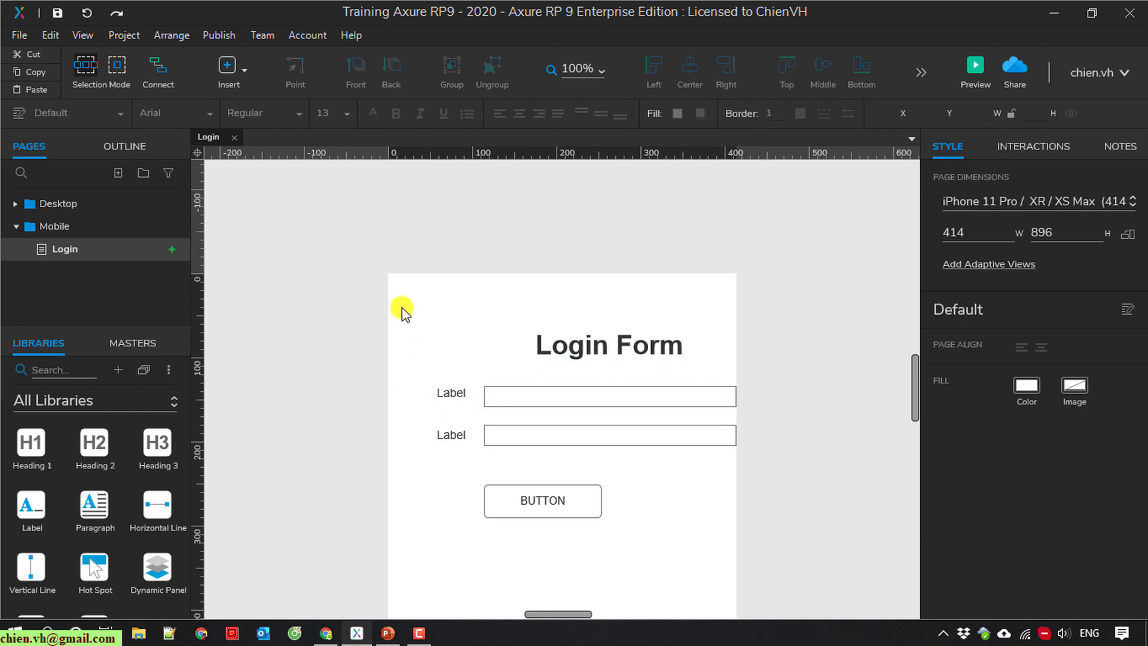
Move the heading, labels, fields and button together to the left and slightly down
mouse_move(400, 309)
mouse_down()
mouse_move(705, 547)
mouse_move(771, 560)
mouse_up()
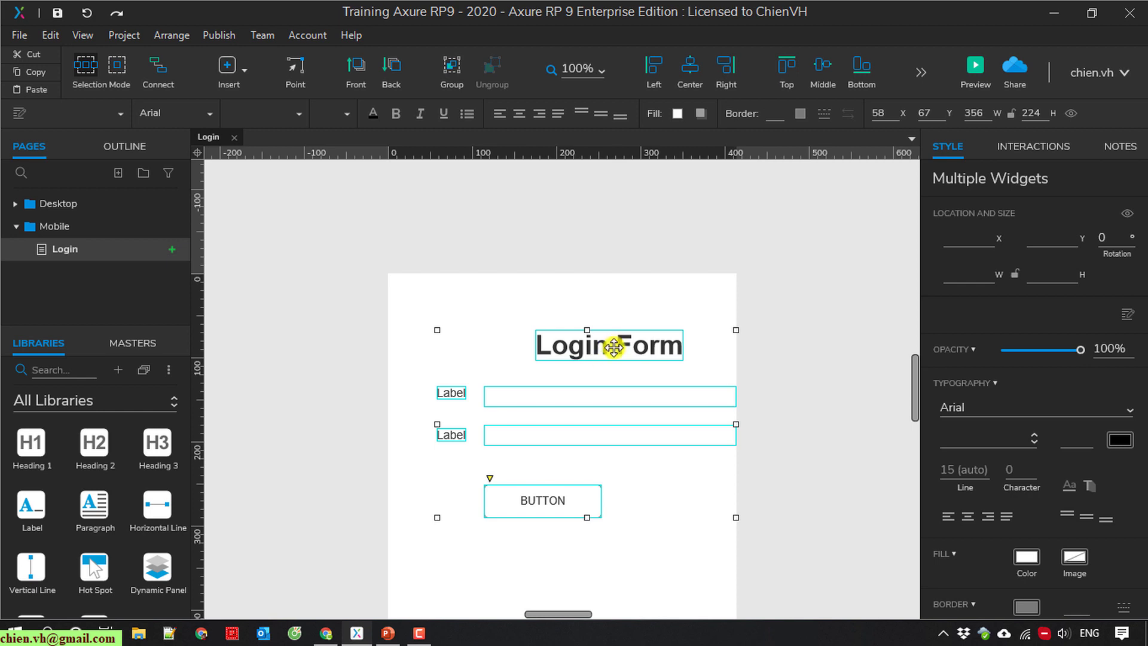
drag(613, 344, 597, 349)
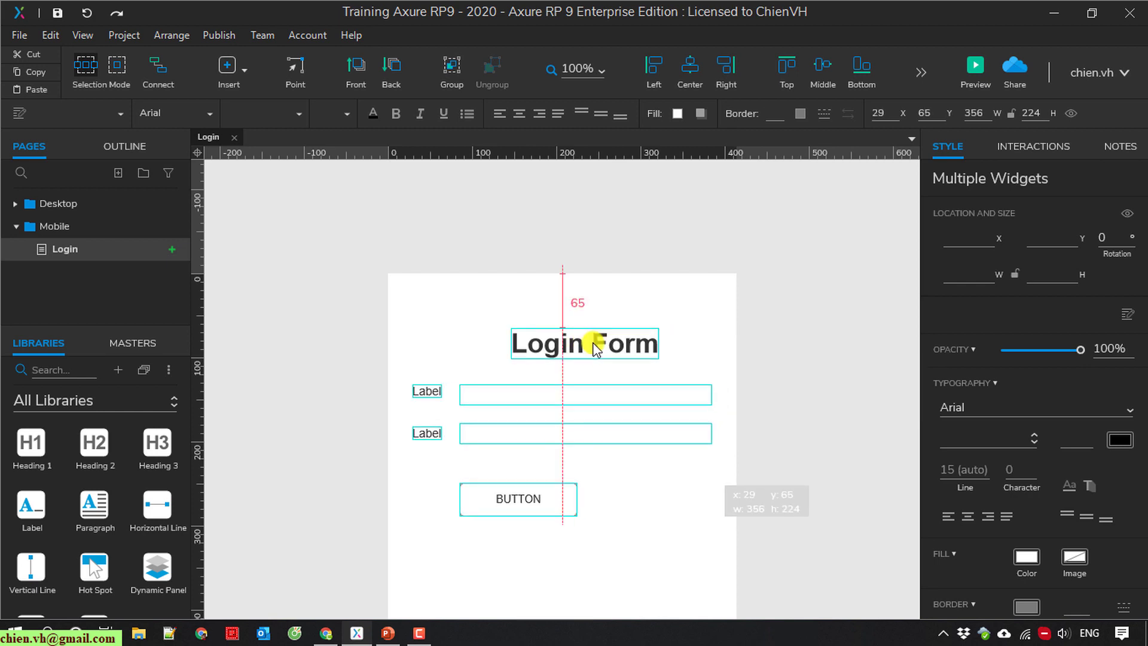
drag(596, 349, 587, 377)
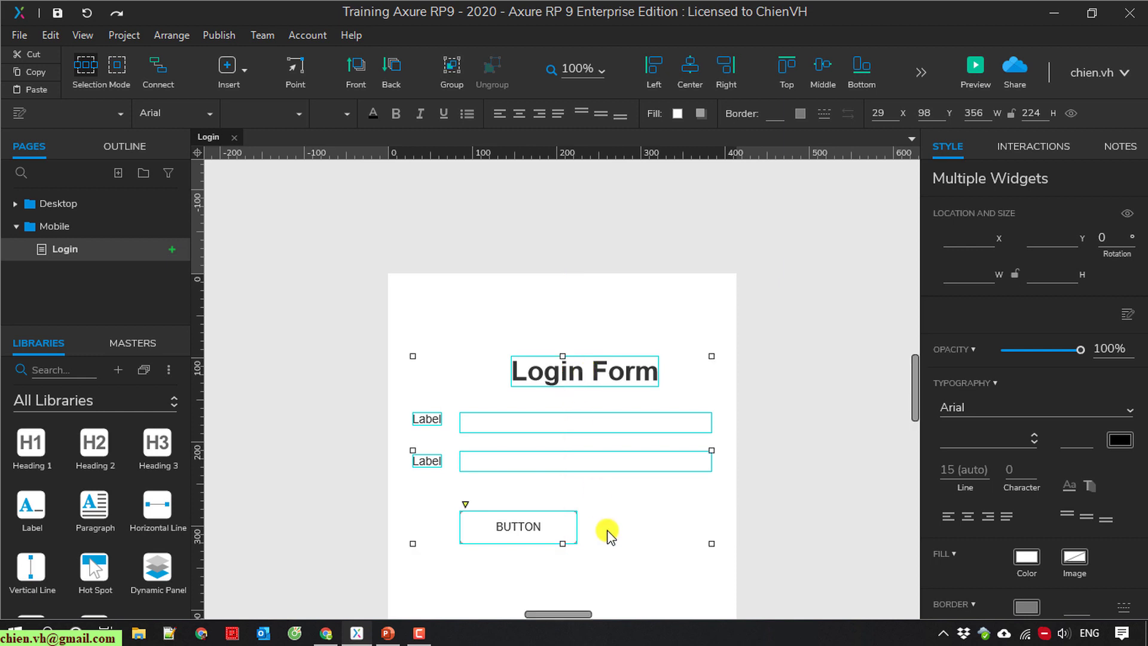
Rename the first label to 'User Name:'
click(556, 496)
click(418, 418)
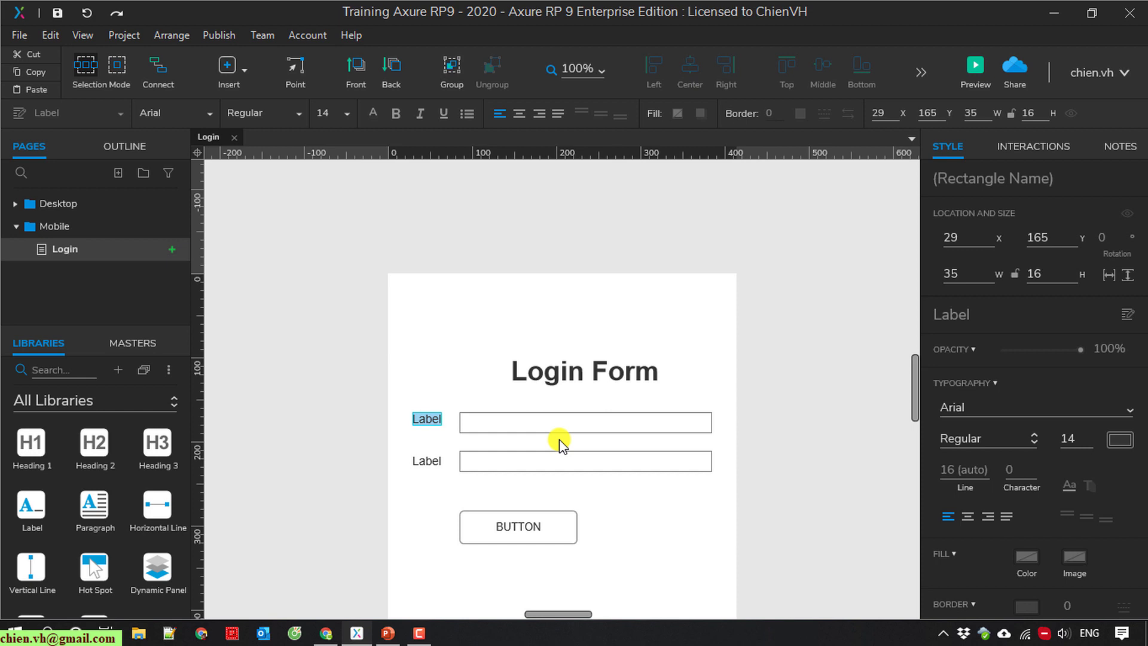
text(User)
text(name)
key(BackSpace)
key(BackSpace)
key(BackSpace)
key(BackSpace)
text(r Name:)
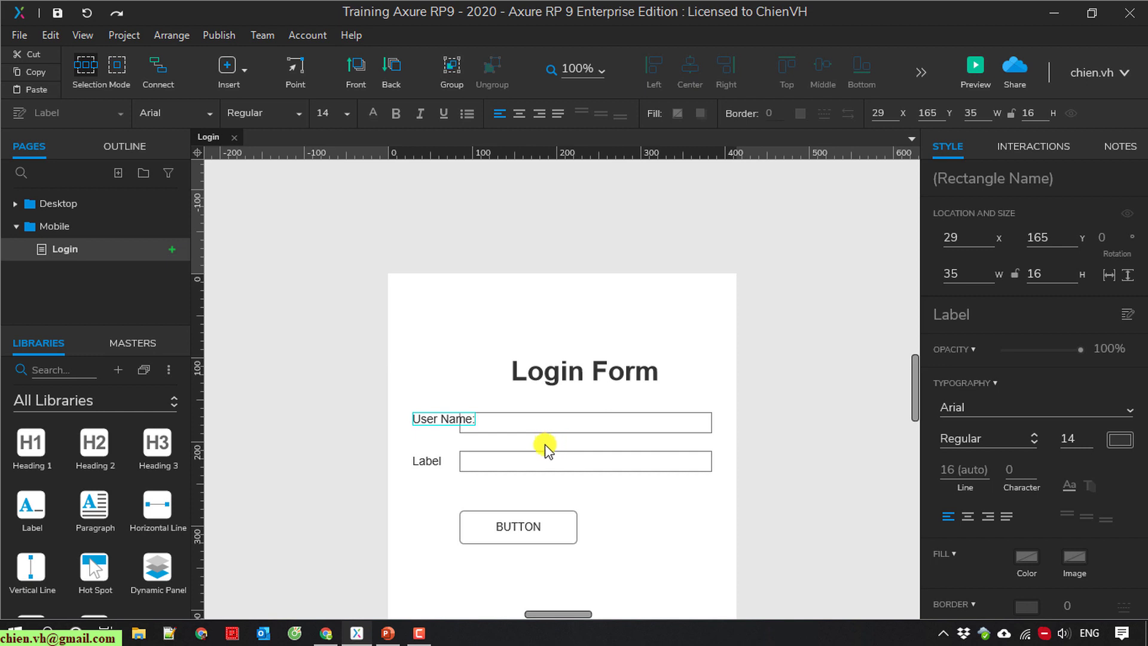
click(602, 538)
Rename the second label to 'Password:'
click(426, 461)
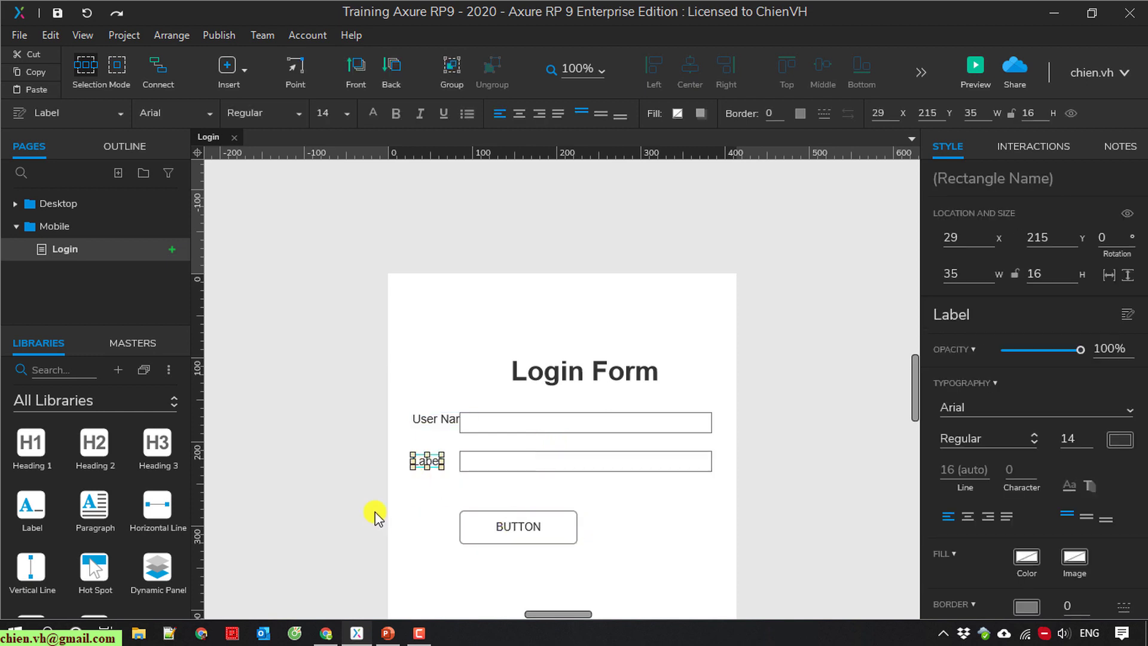
right_click(423, 459)
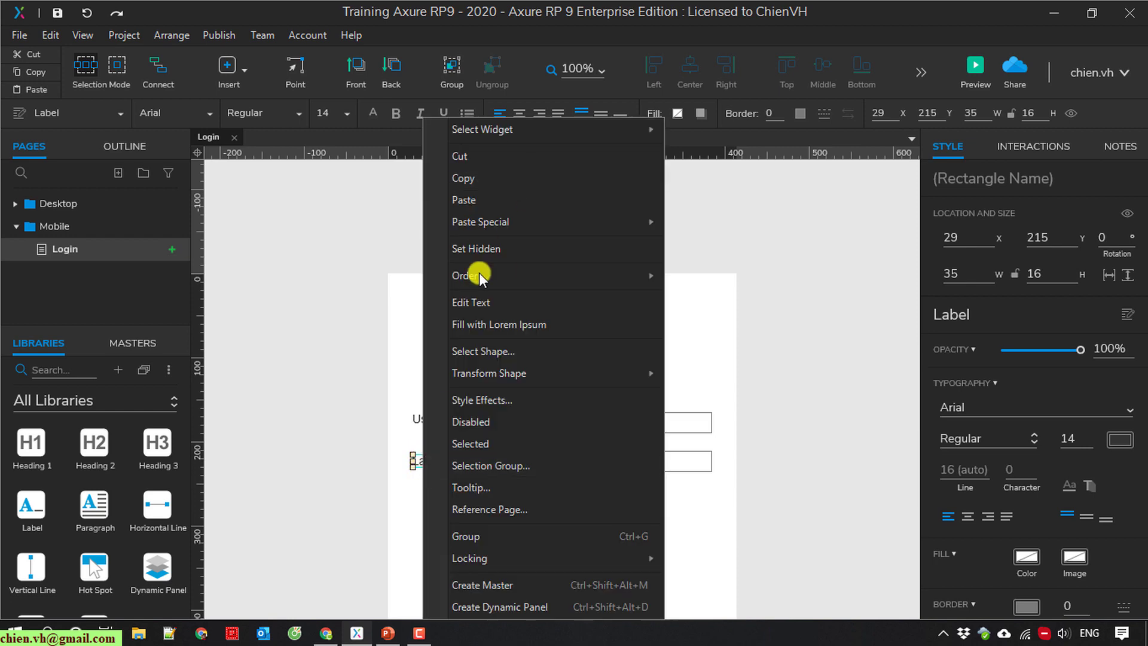
click(472, 303)
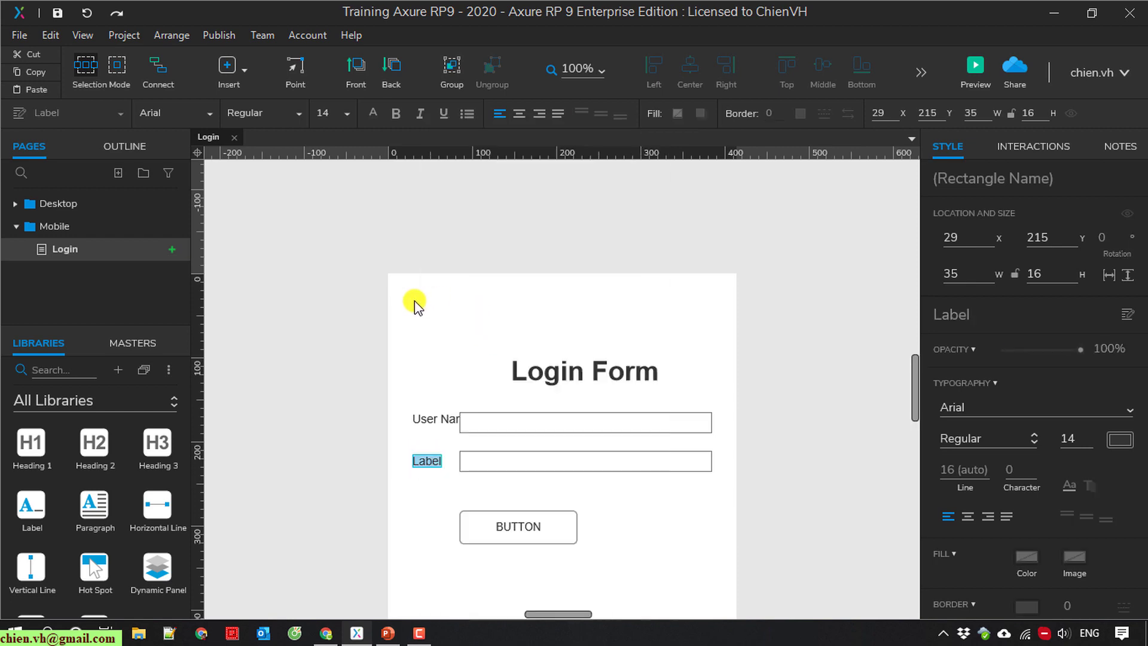
text(Passwor)
click(633, 560)
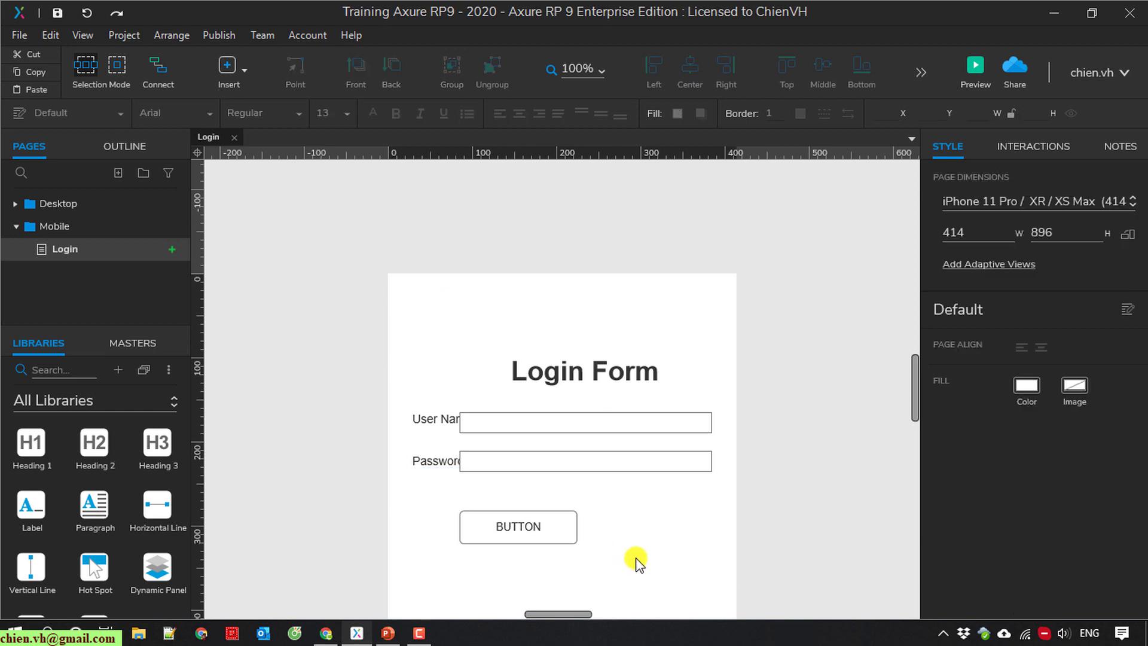
Narrow both the User Name and Password text fields to width 237
scroll(592, 466, down, 3)
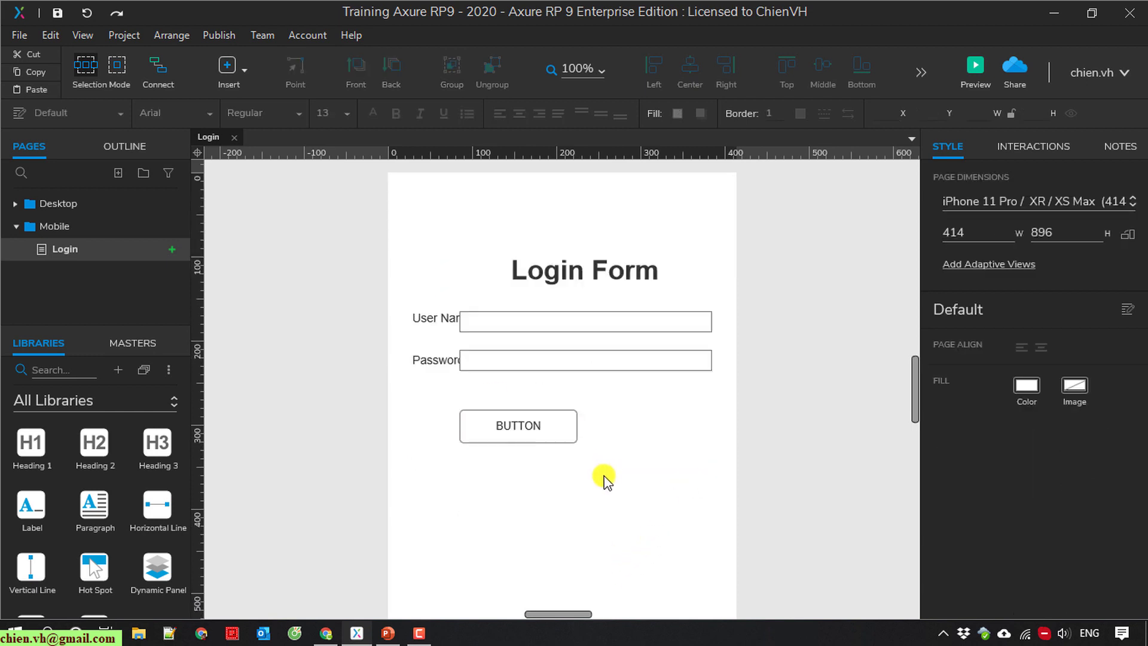
click(629, 323)
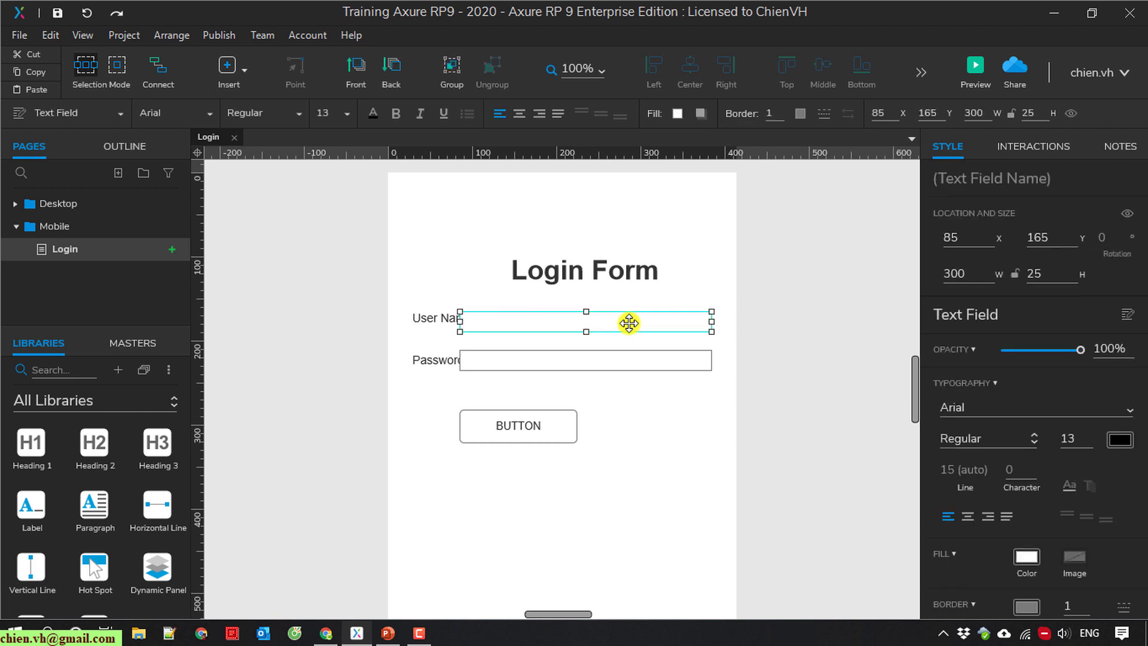
shift+click(692, 362)
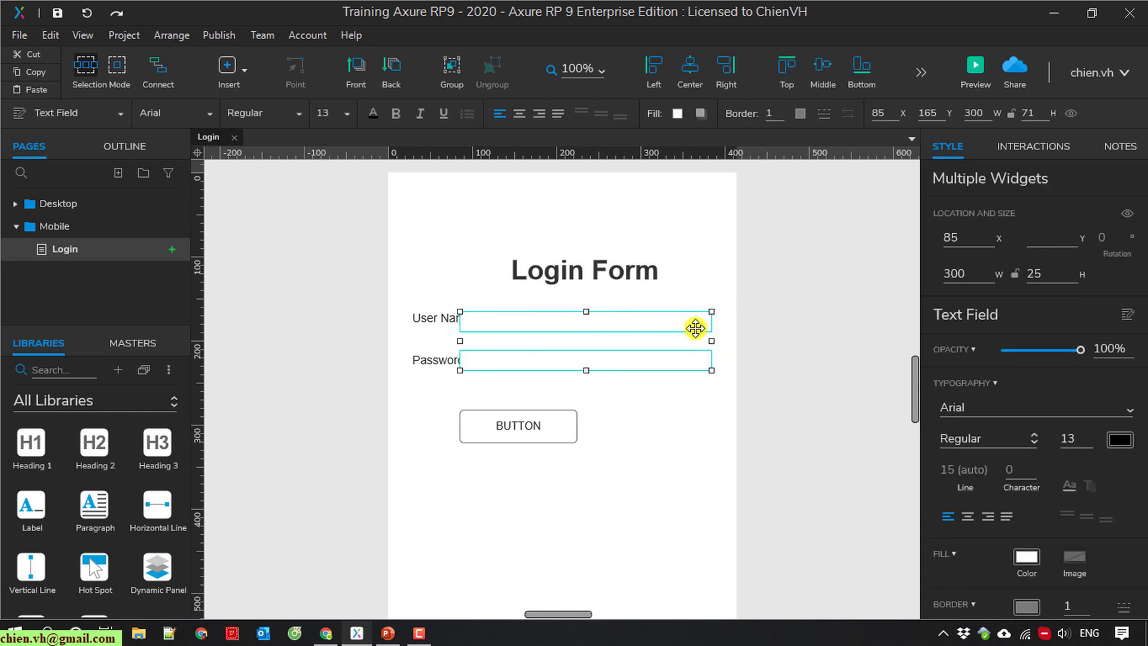
drag(711, 321, 657, 321)
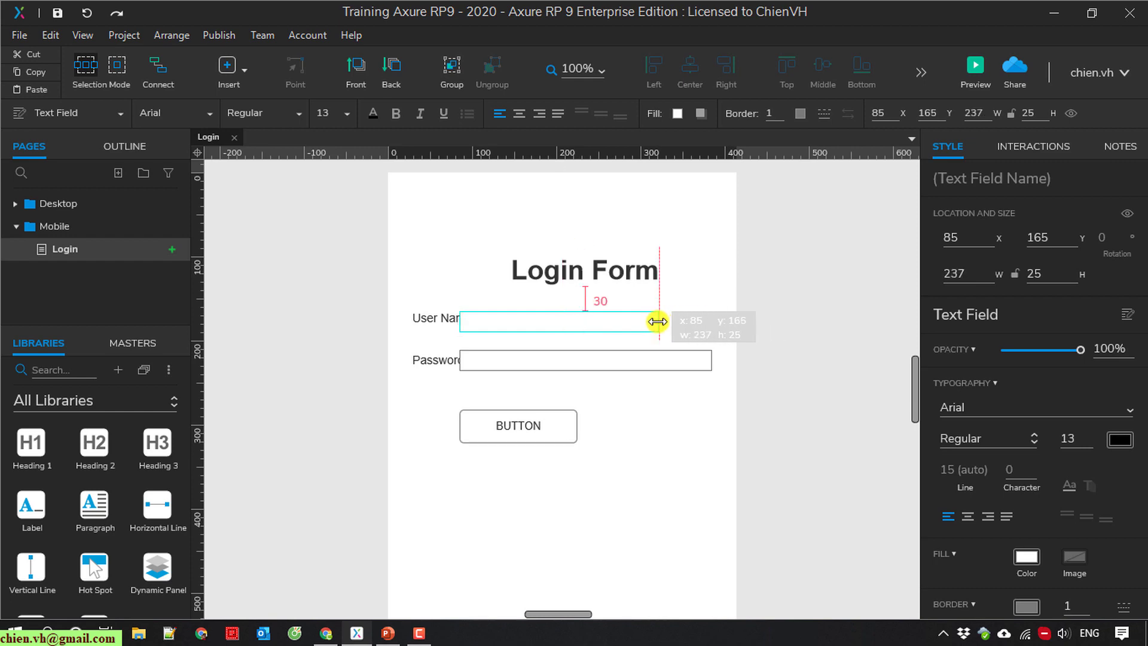
click(688, 360)
drag(711, 360, 658, 361)
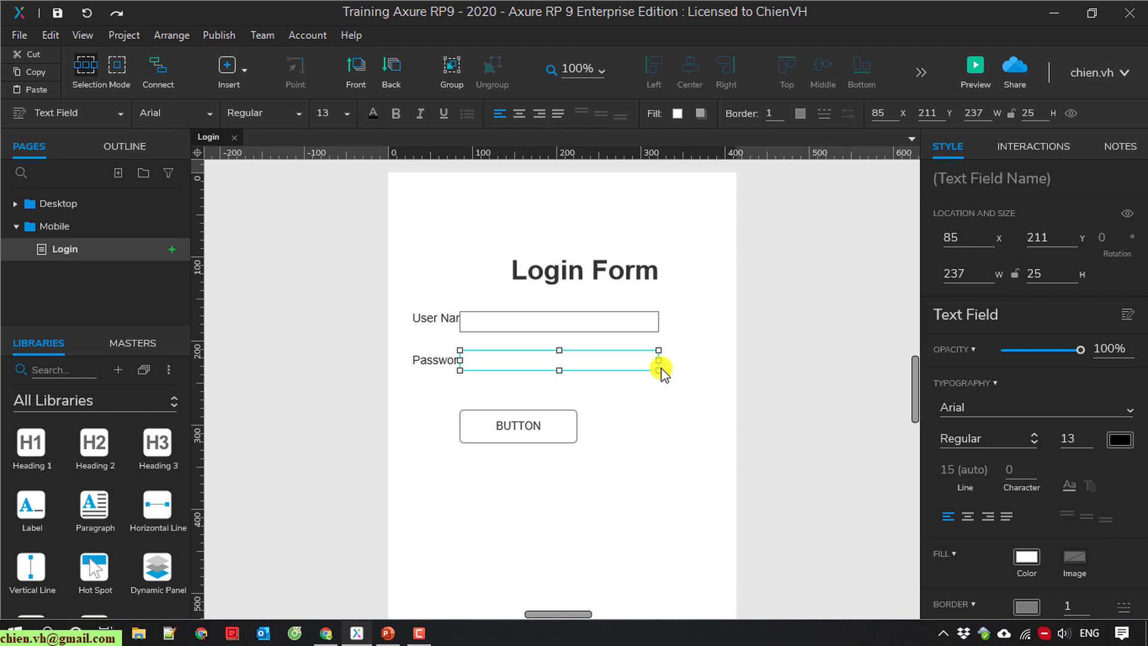
click(637, 445)
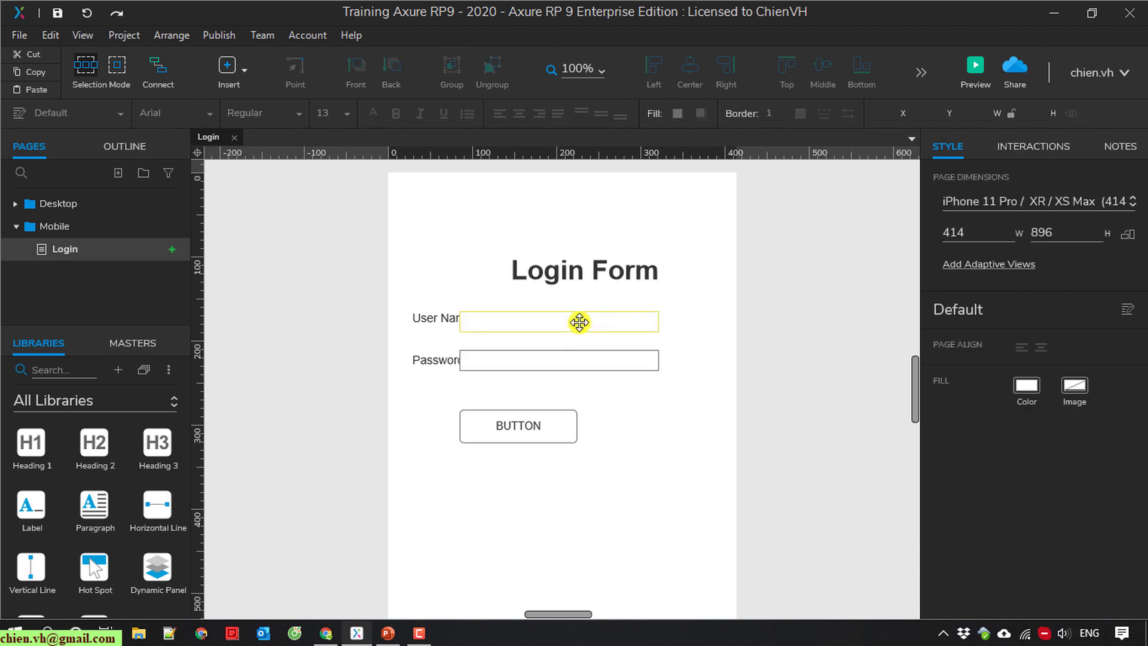
Shift both text fields right to x=125 so the labels show in full
mouse_move(546, 323)
mouse_down()
mouse_move(585, 323)
mouse_move(582, 367)
mouse_move(622, 356)
mouse_up()
click(648, 390)
click(648, 472)
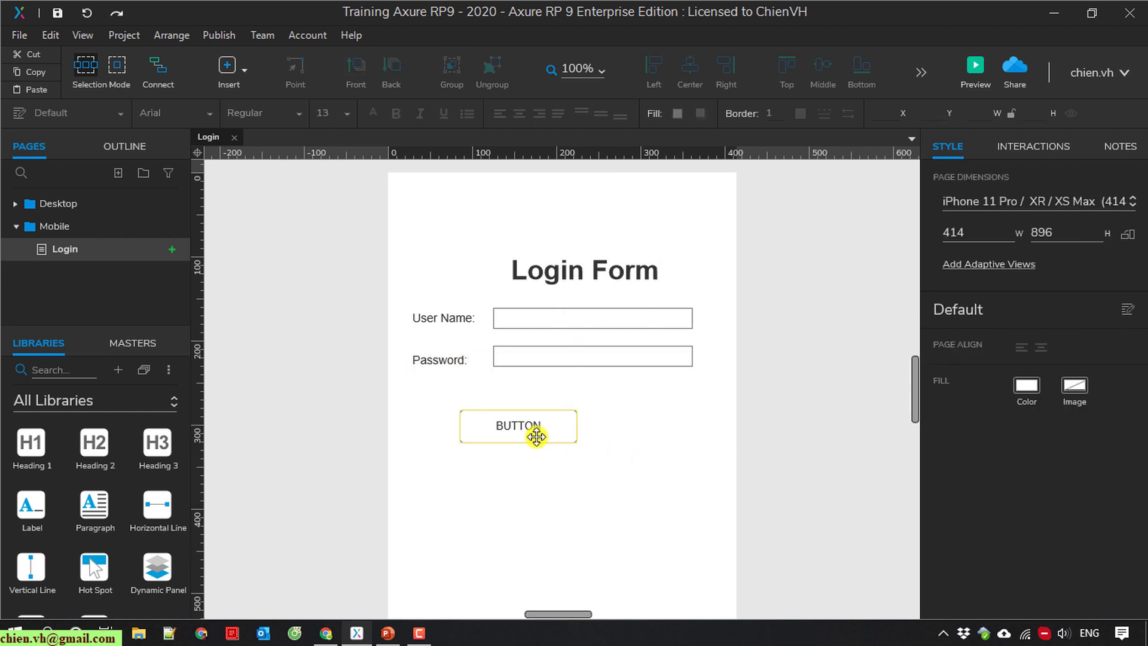
Change the button's text to 'Login'
click(559, 426)
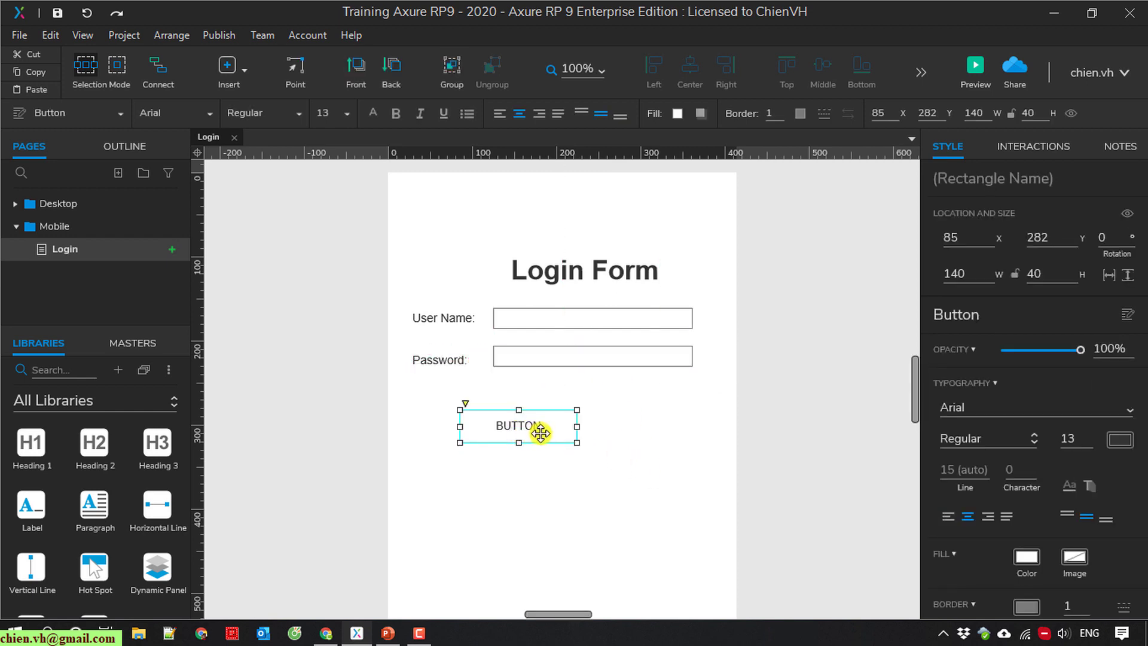
right_click(508, 430)
click(608, 300)
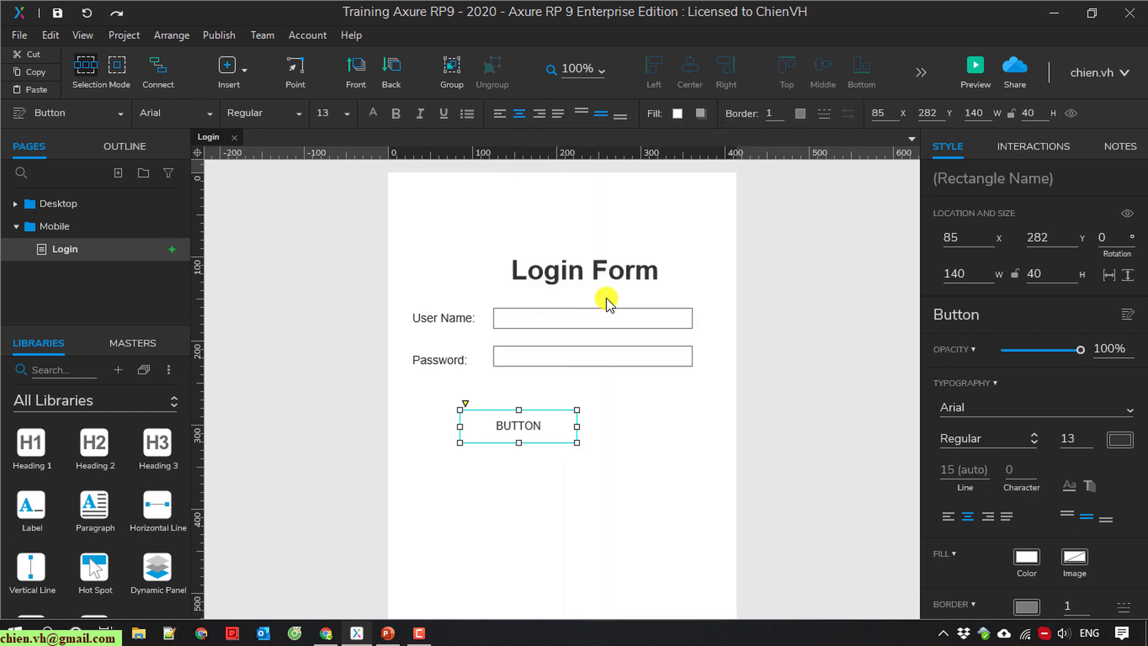
text(Log)
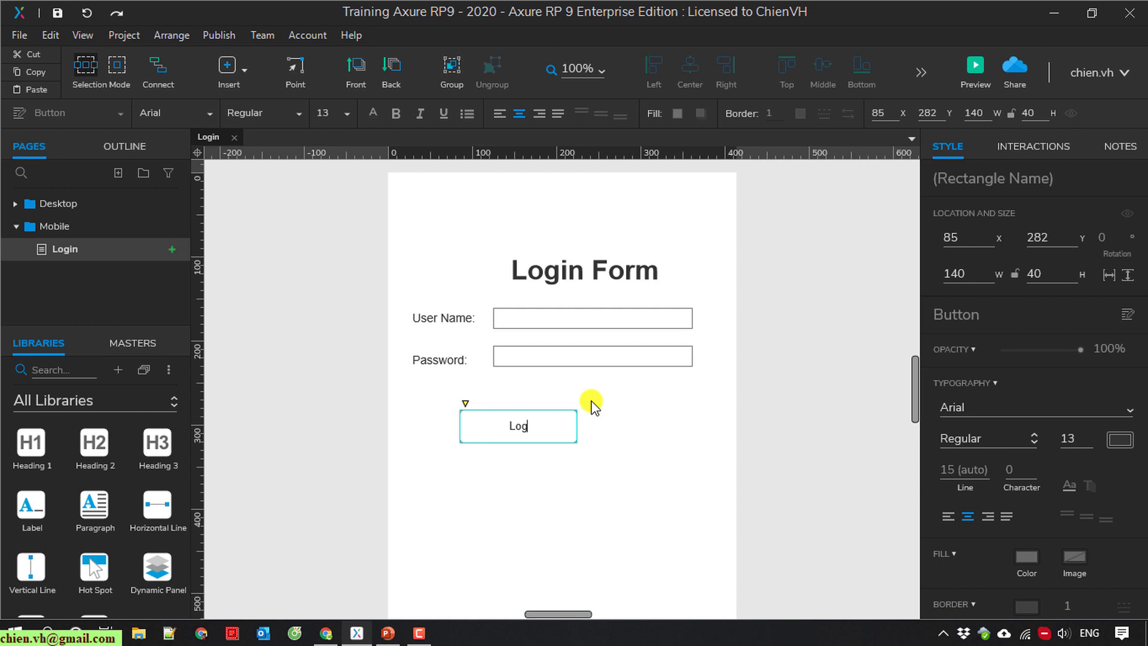
text(in)
key(Return)
key(BackSpace)
click(628, 474)
Narrow the Login button and place it under the fields at x=125
click(551, 441)
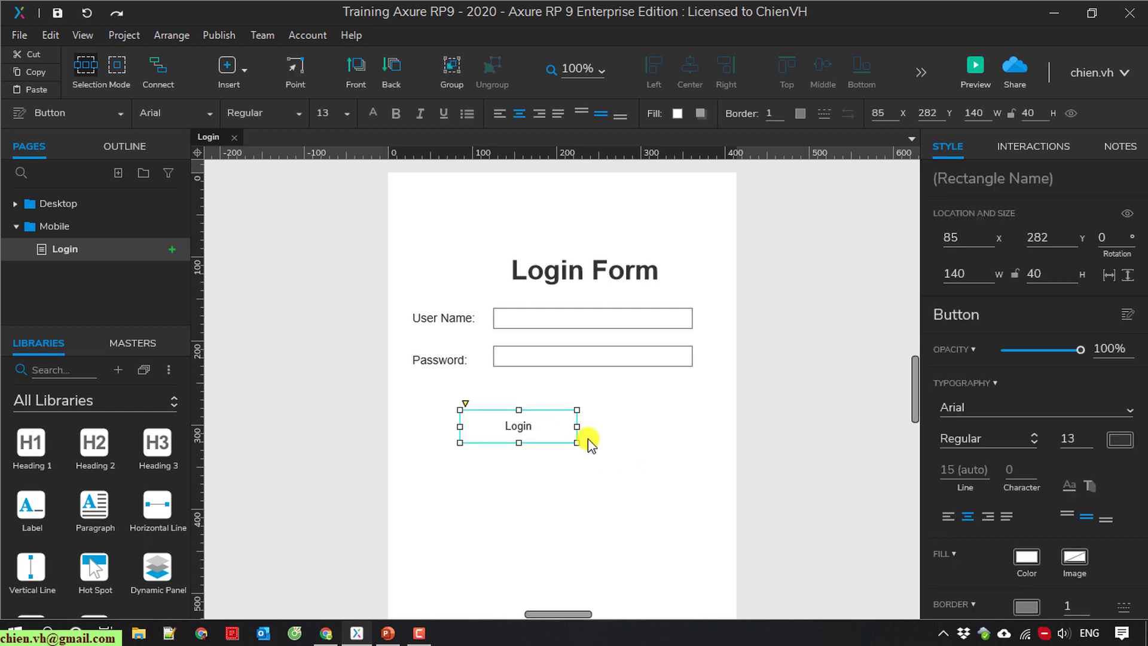
drag(577, 426, 519, 416)
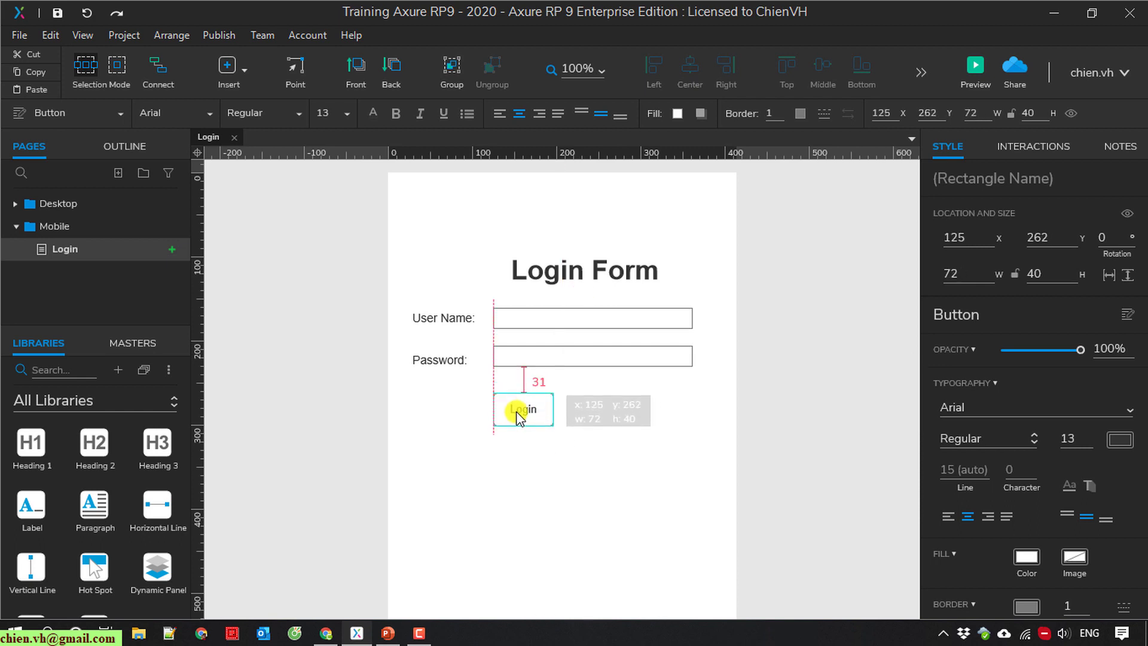
click(649, 487)
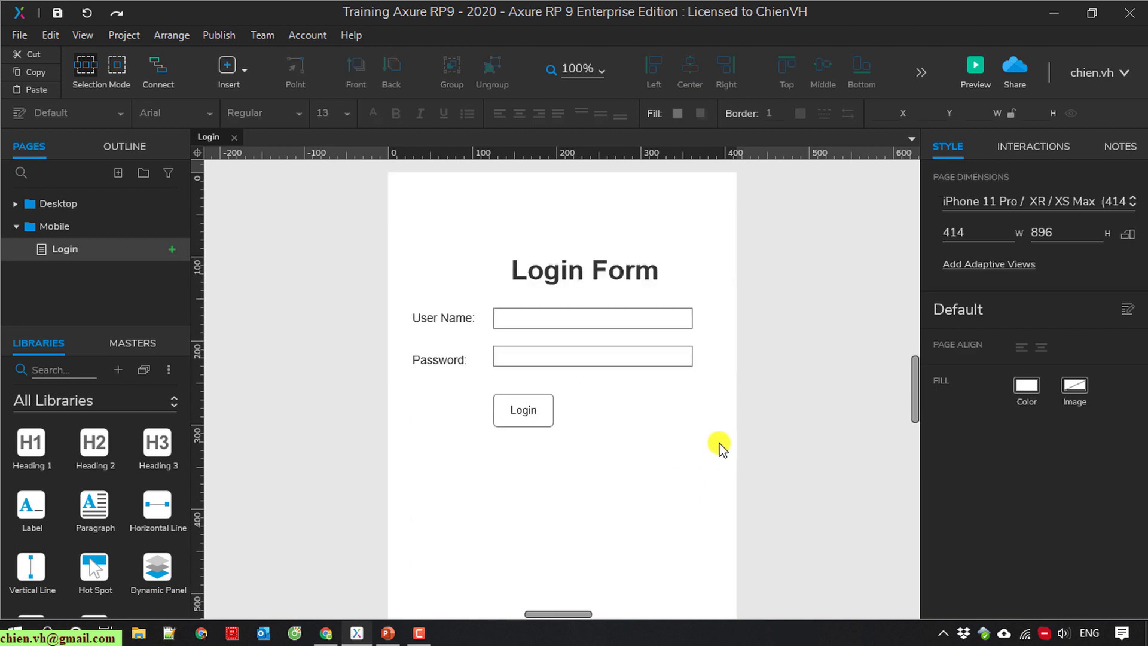
Move the Password row and Login button lower, with the button under the fields
drag(719, 443, 372, 339)
drag(558, 361, 560, 388)
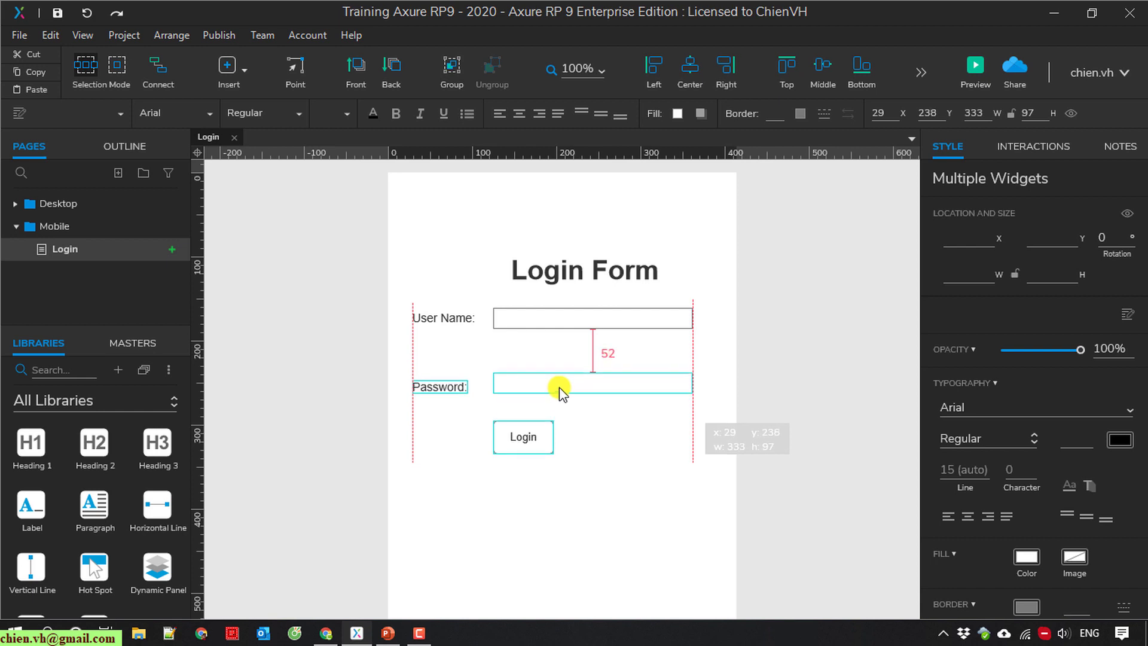
click(608, 482)
click(534, 436)
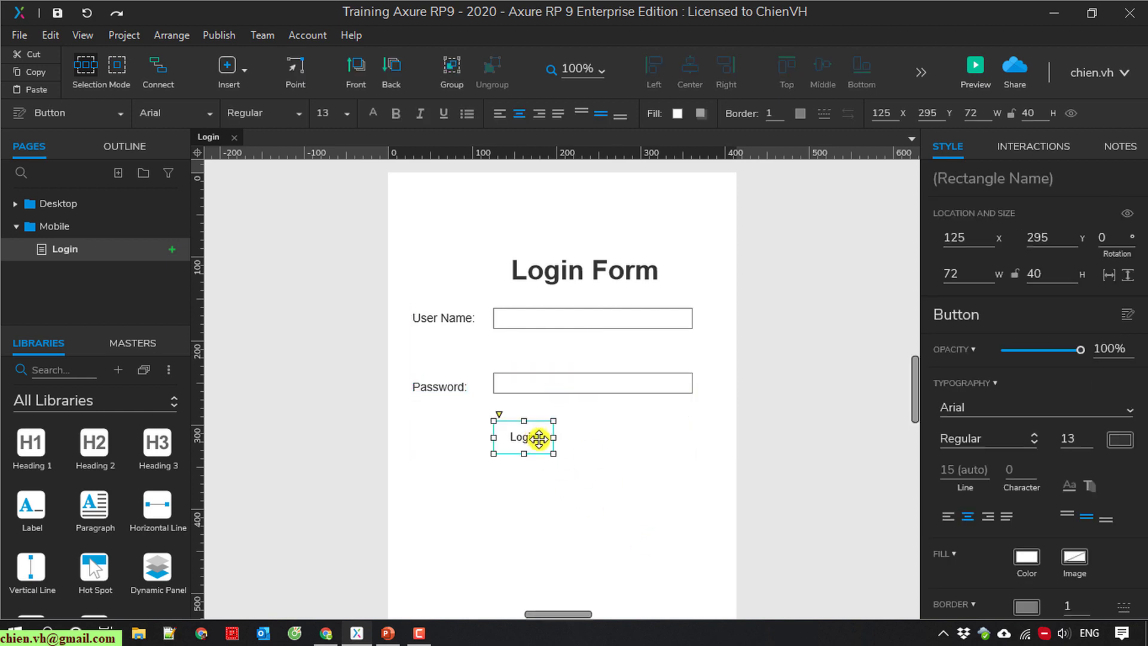
mouse_move(536, 436)
mouse_down()
mouse_move(541, 455)
mouse_move(531, 457)
mouse_up()
click(655, 494)
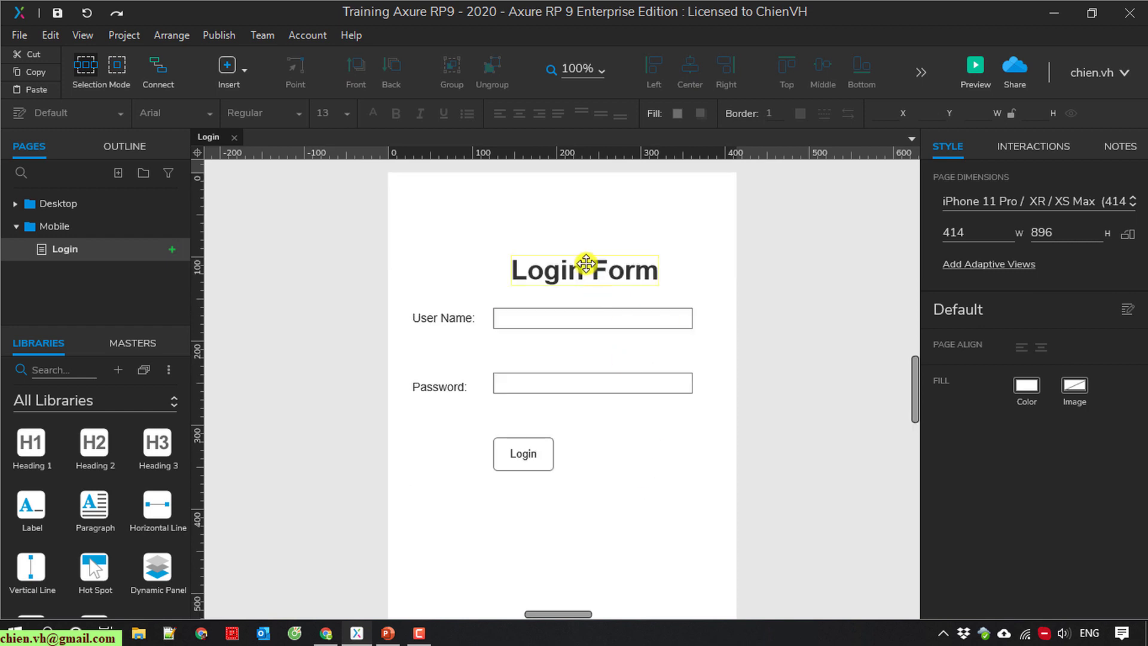
Align the Login Form heading with the text fields' left edge at X 125
drag(585, 270, 567, 261)
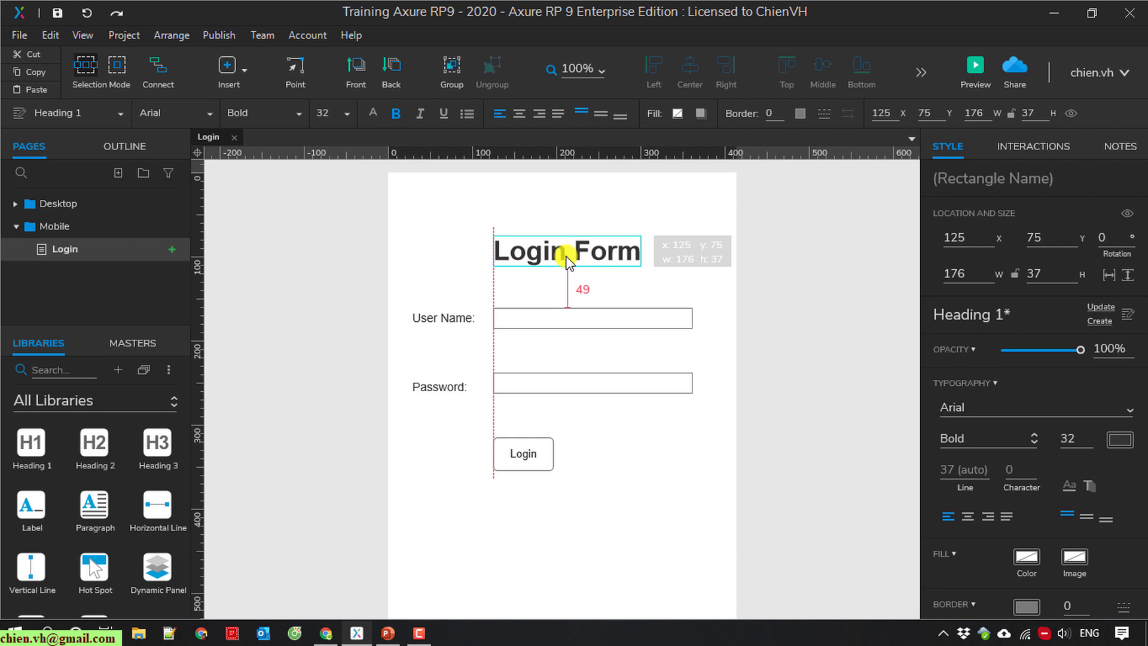
drag(568, 261, 568, 259)
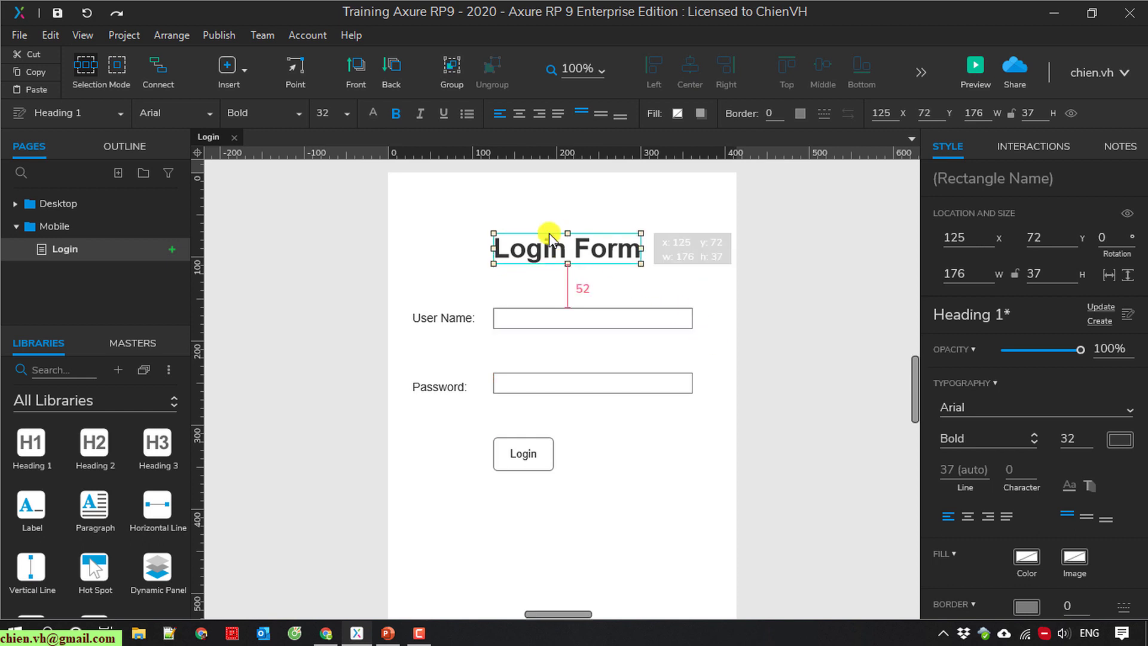
click(650, 476)
scroll(645, 472, down, 3)
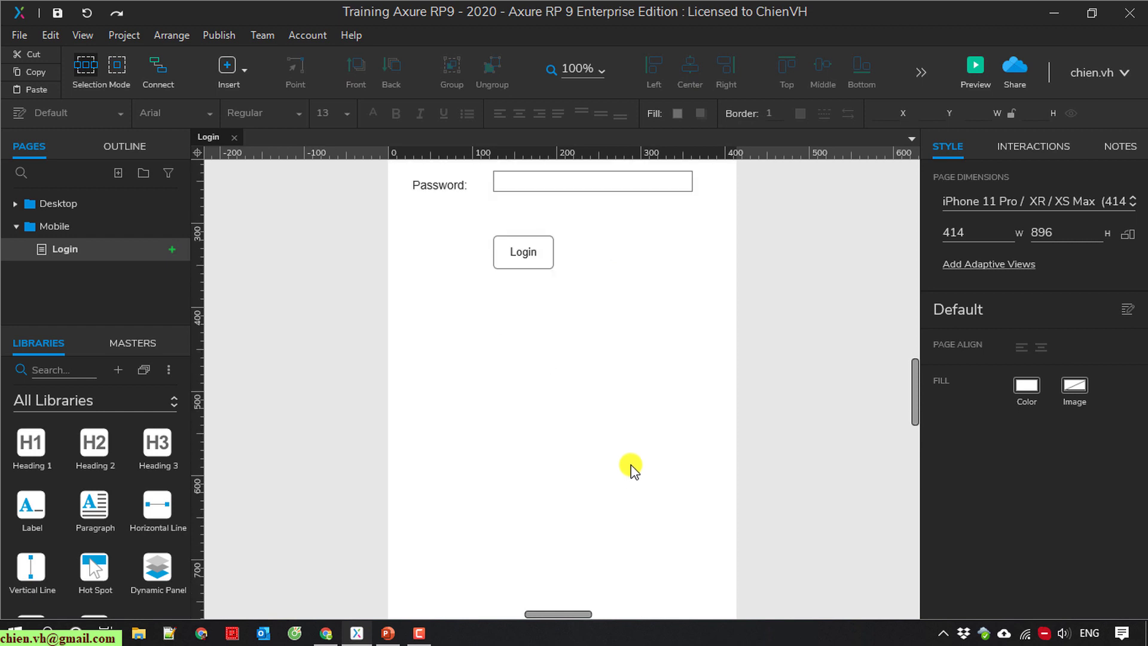
scroll(643, 463, down, 6)
scroll(640, 457, up, 7)
scroll(645, 455, up, 3)
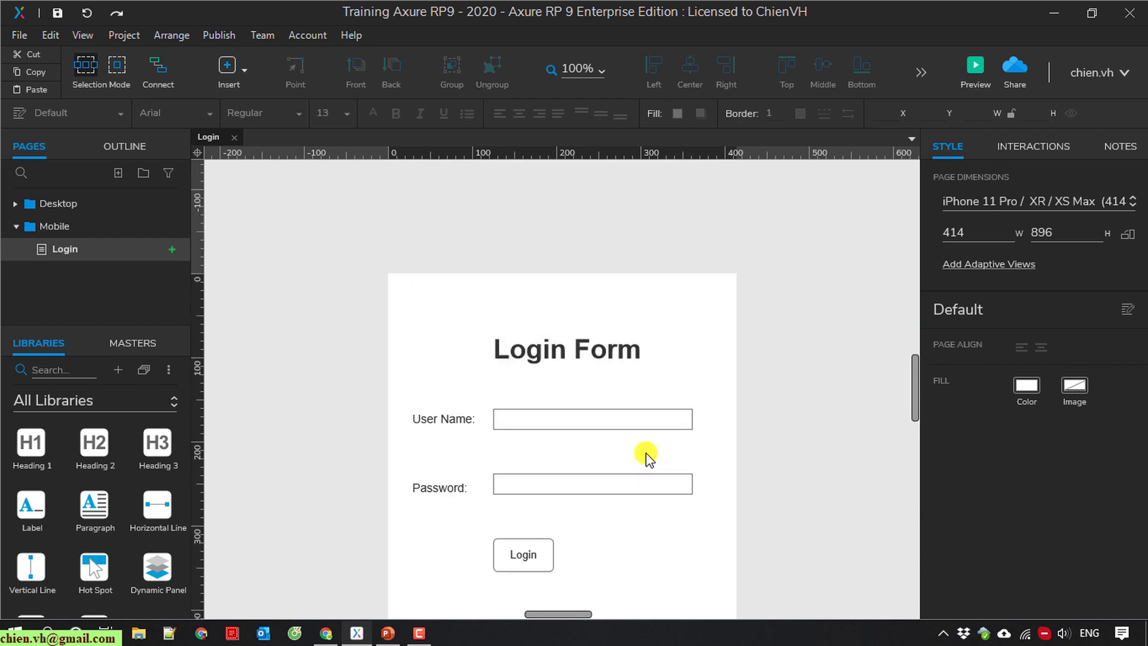
scroll(646, 453, down, 1)
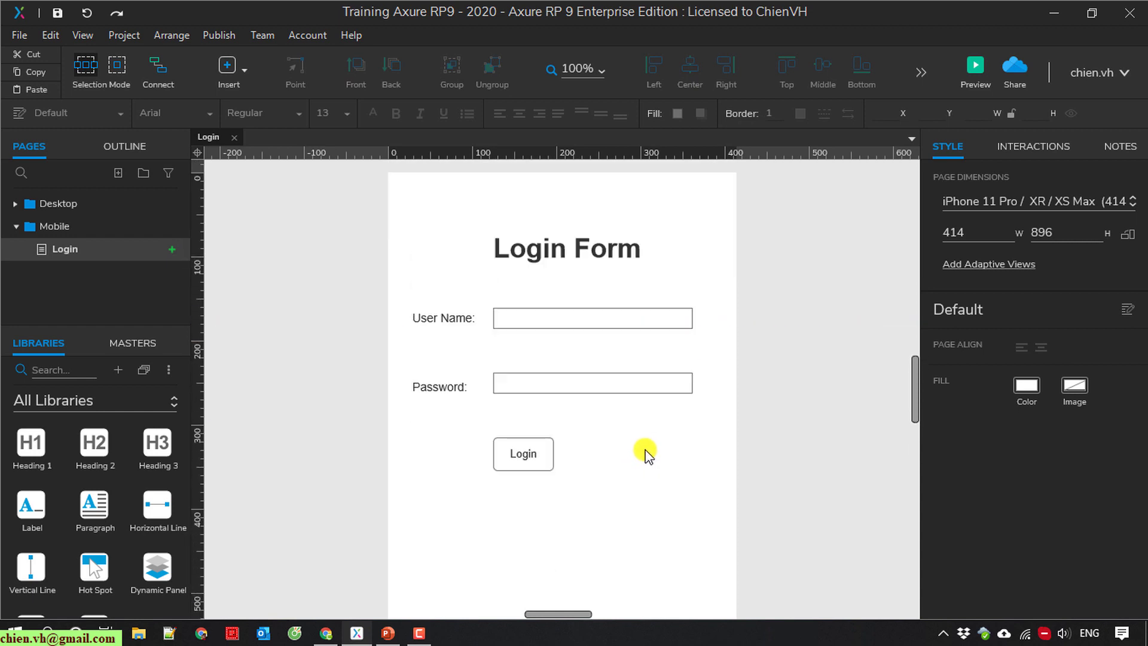
Name the User Name field txtUsername and the Password field txtPassword
click(593, 316)
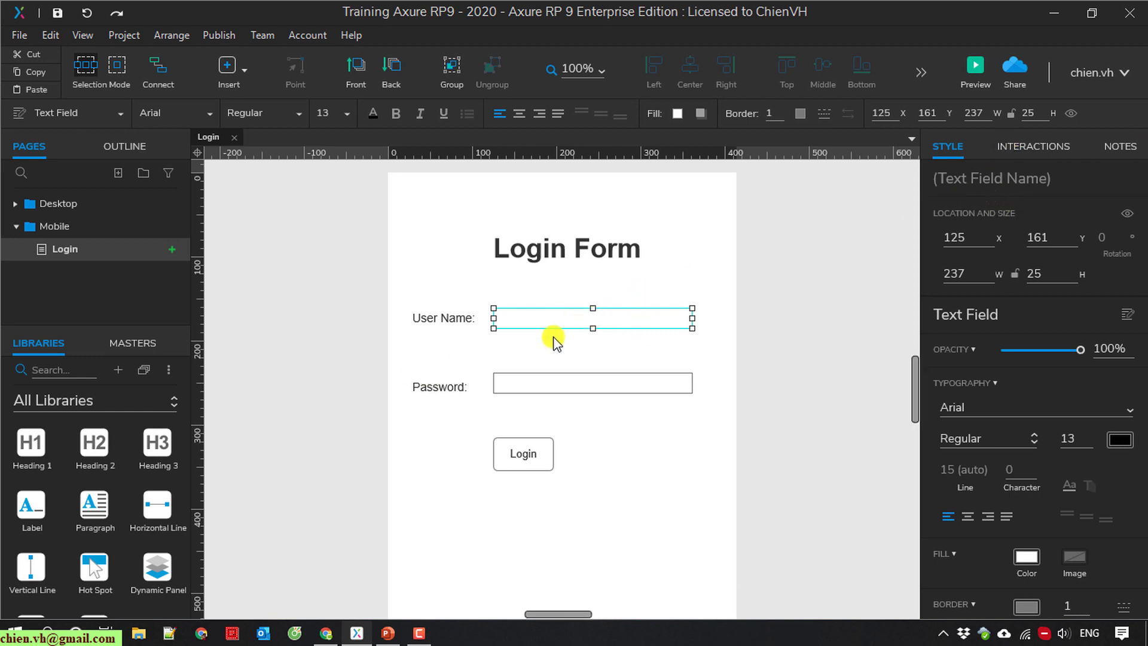
click(1036, 177)
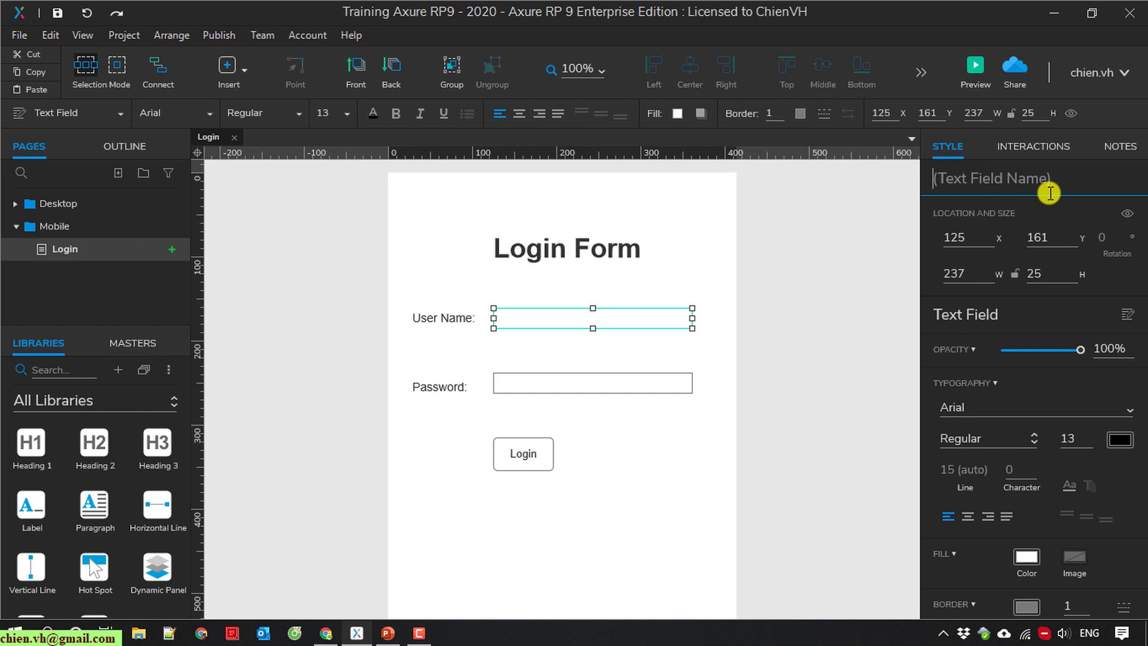
text(tU)
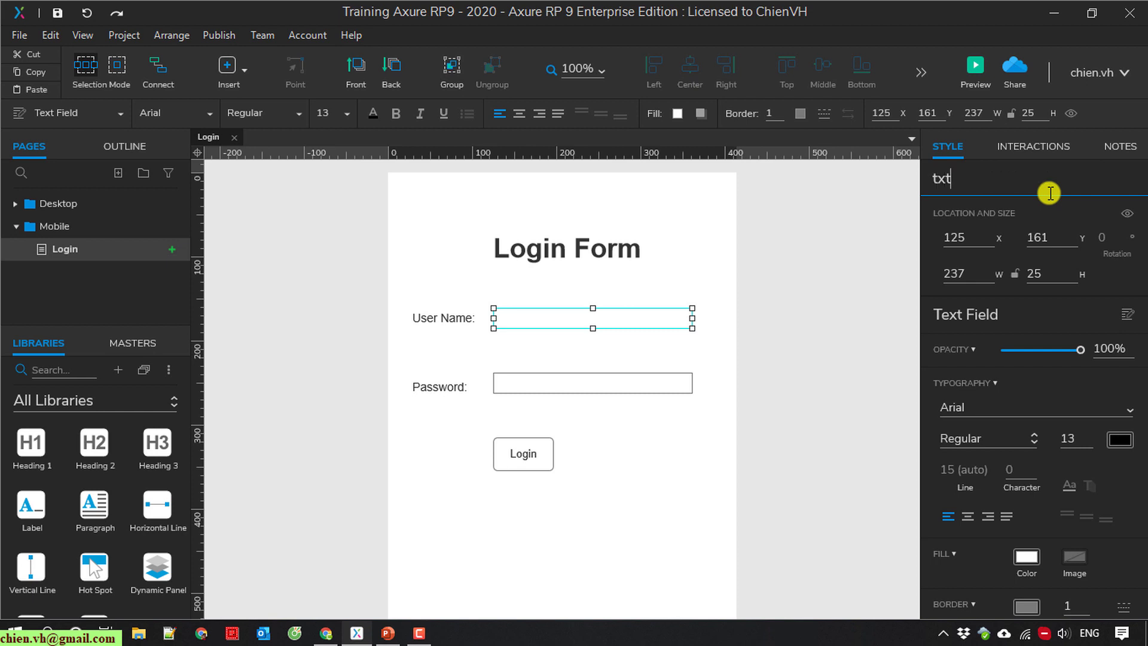
text(sername)
click(547, 382)
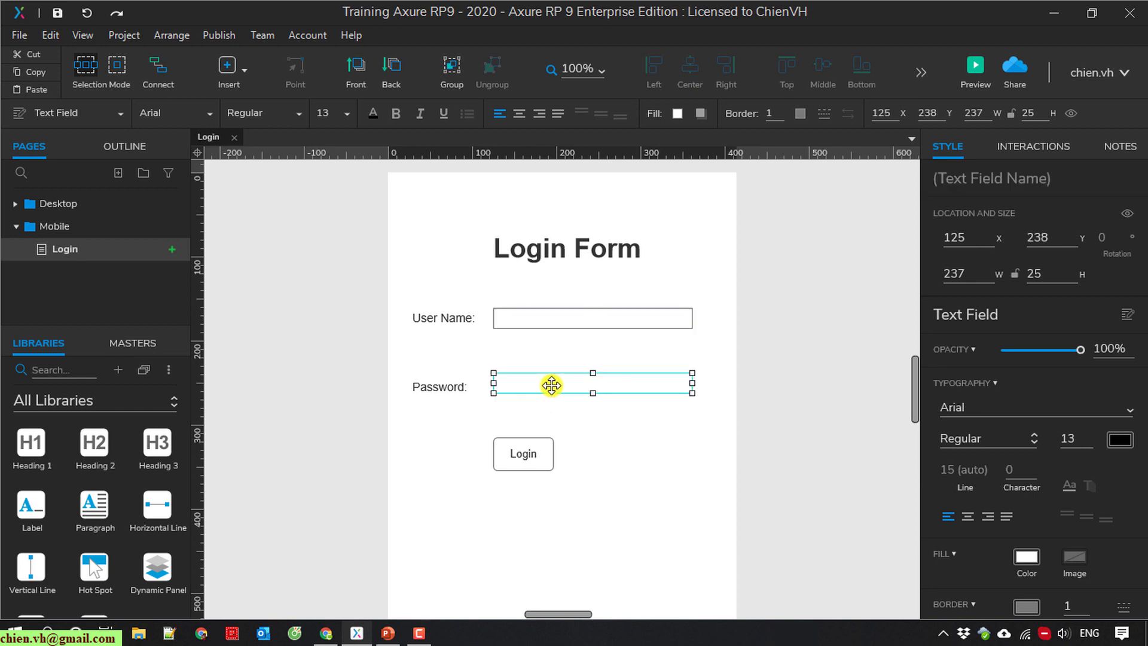
click(1002, 191)
text(txtPassword)
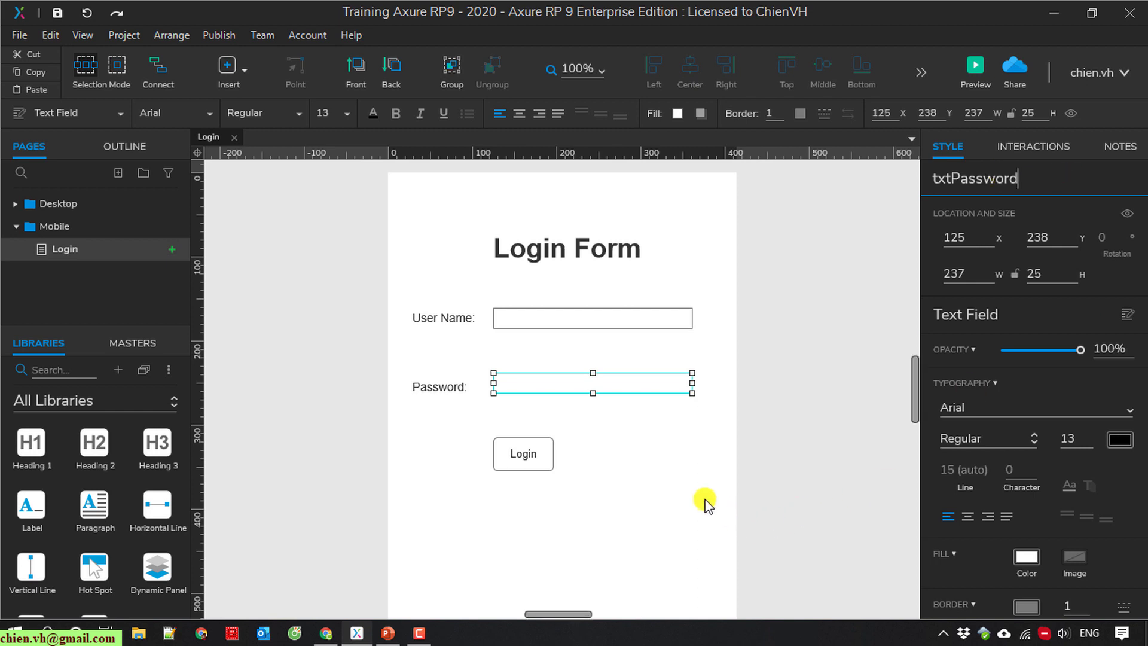
Name the Login button btnLogin
click(705, 502)
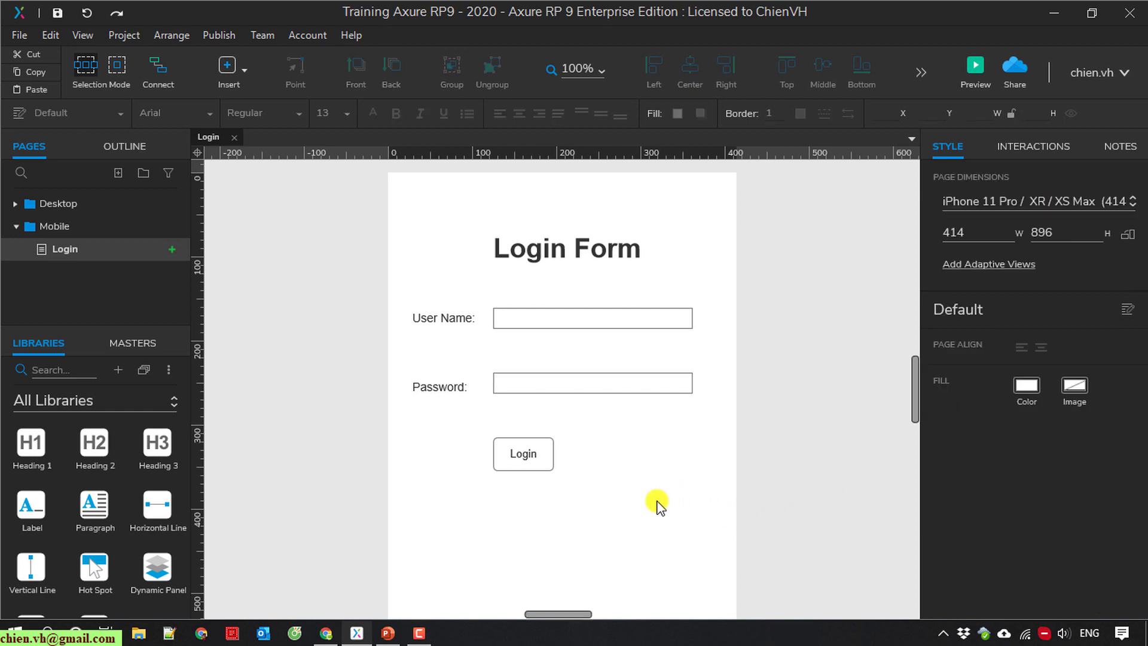
click(526, 457)
click(971, 178)
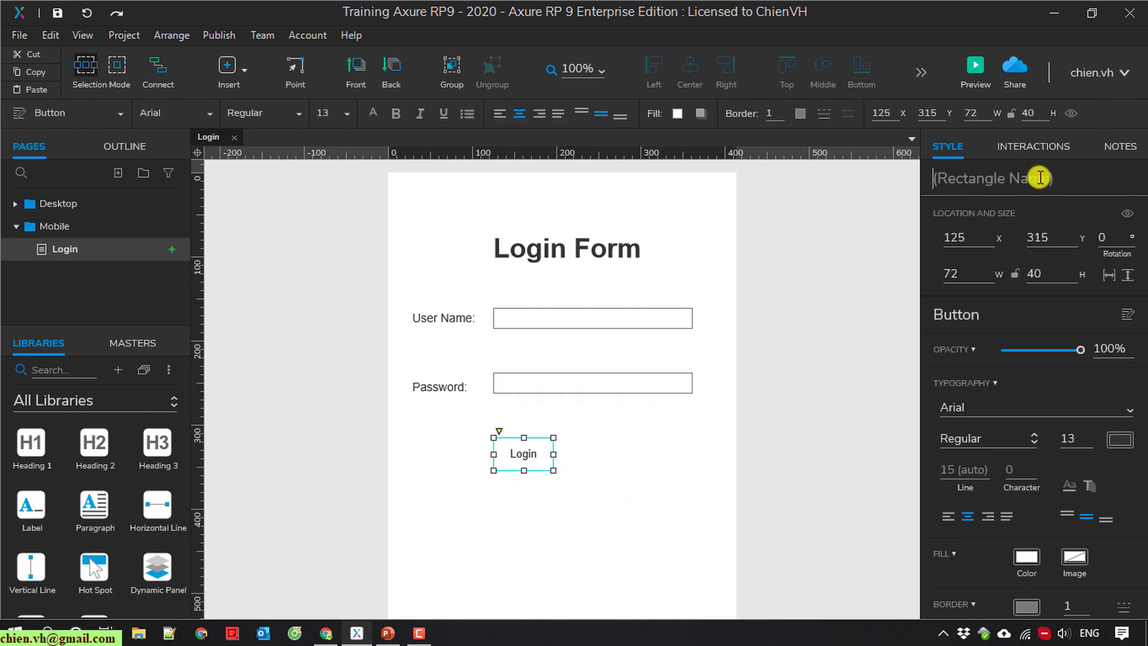
text(btnLogin)
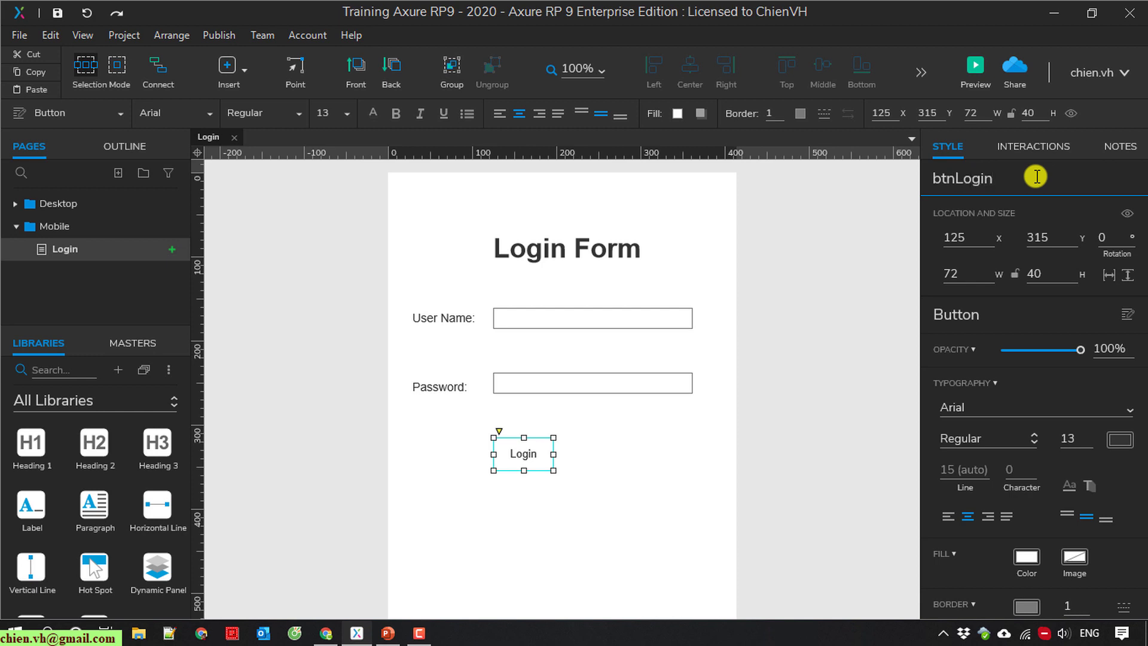
click(636, 505)
scroll(688, 502, down, 3)
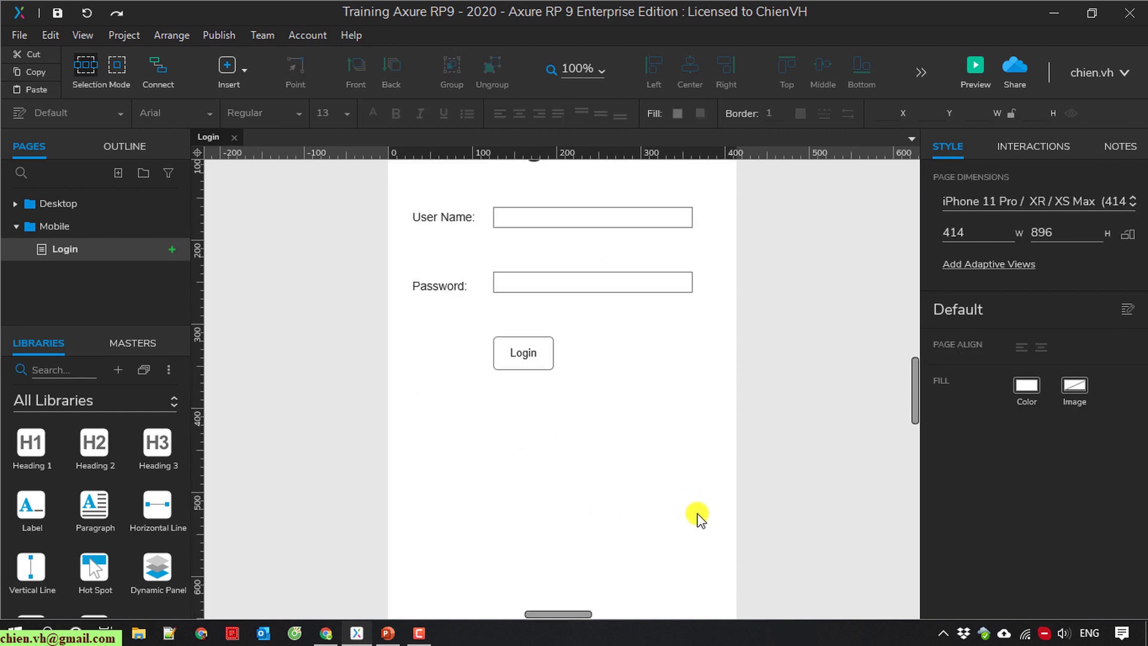
scroll(698, 517, up, 3)
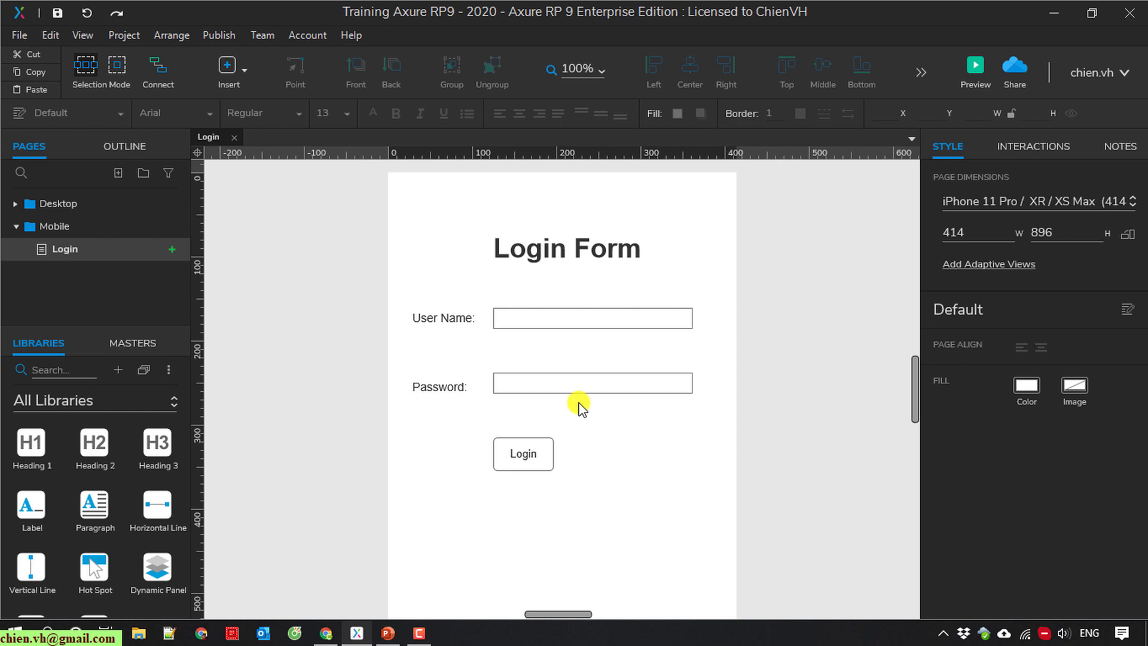
Set txtPassword's Input Type to Password from its right-click menu
click(591, 381)
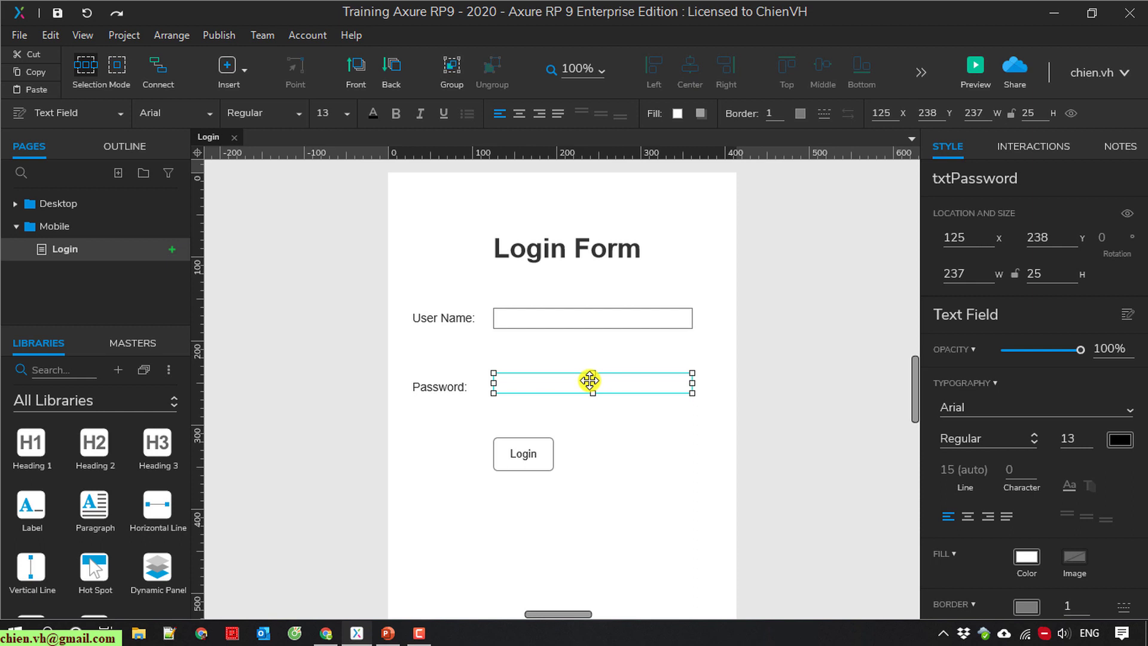
scroll(1106, 433, down, 2)
scroll(1107, 433, down, 2)
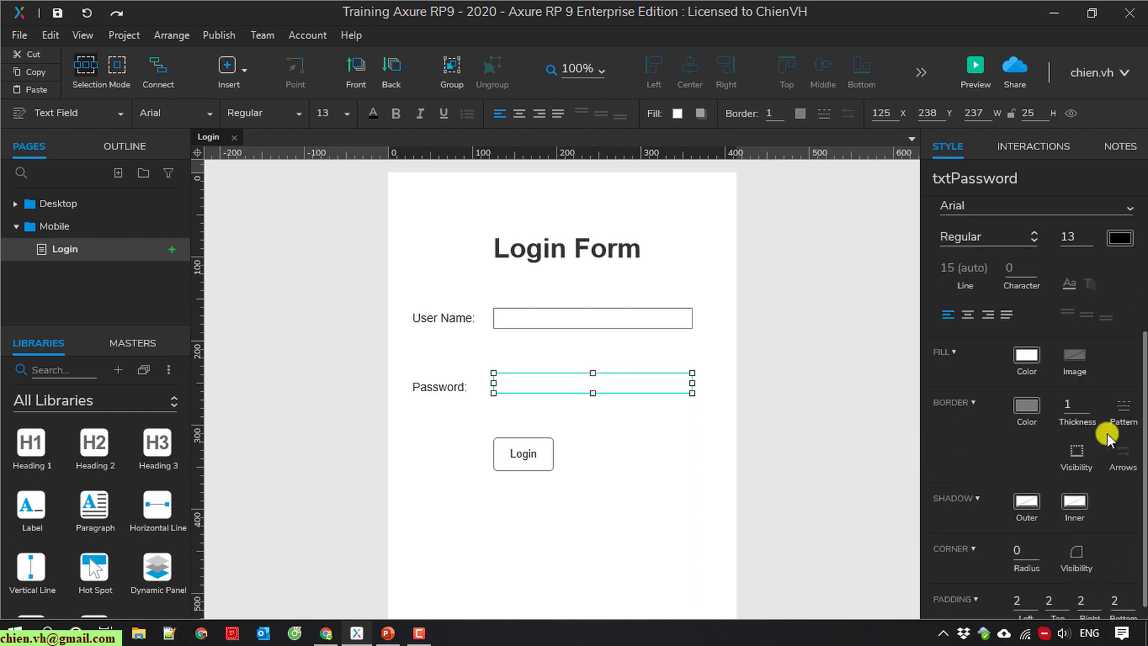
scroll(1106, 433, up, 4)
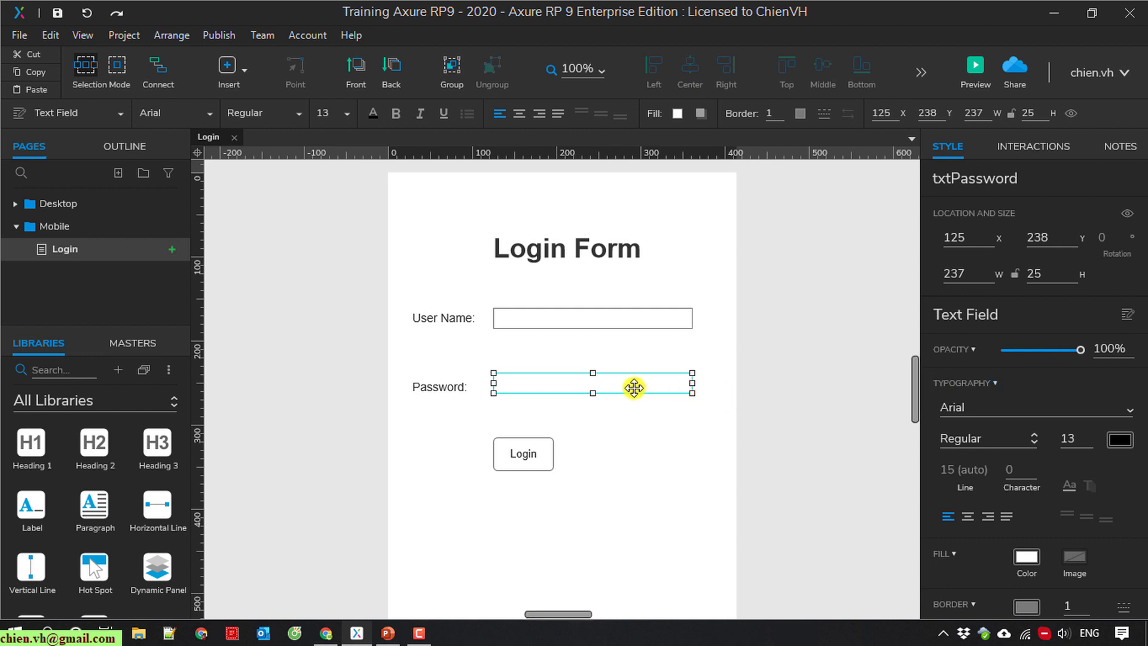
right_click(598, 380)
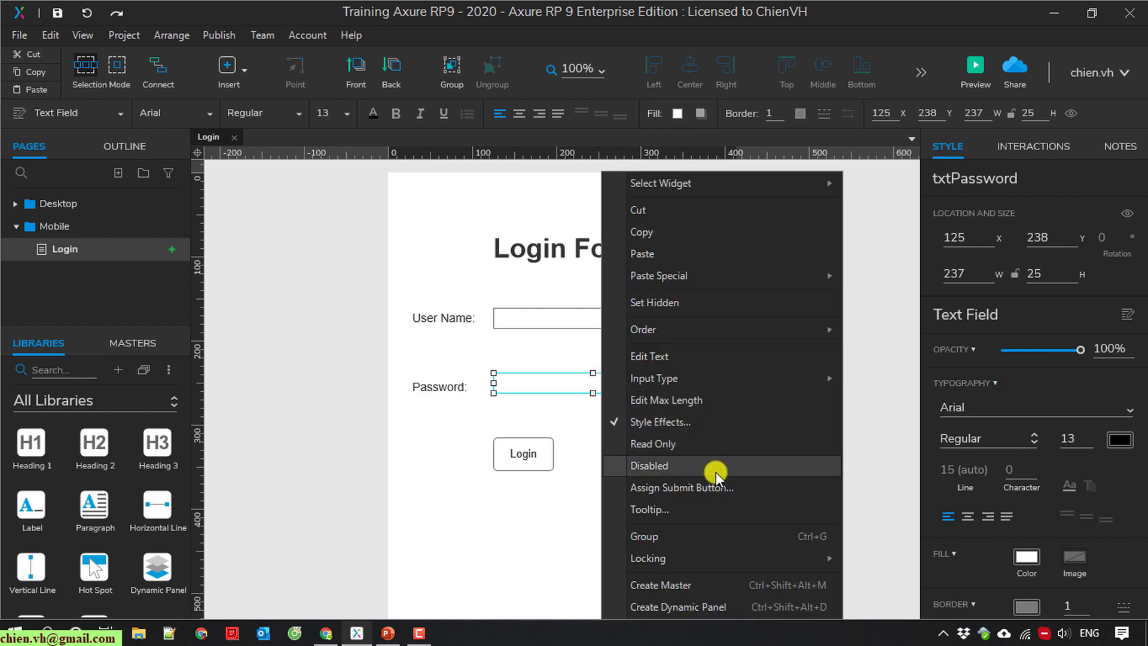
mouse_move(681, 378)
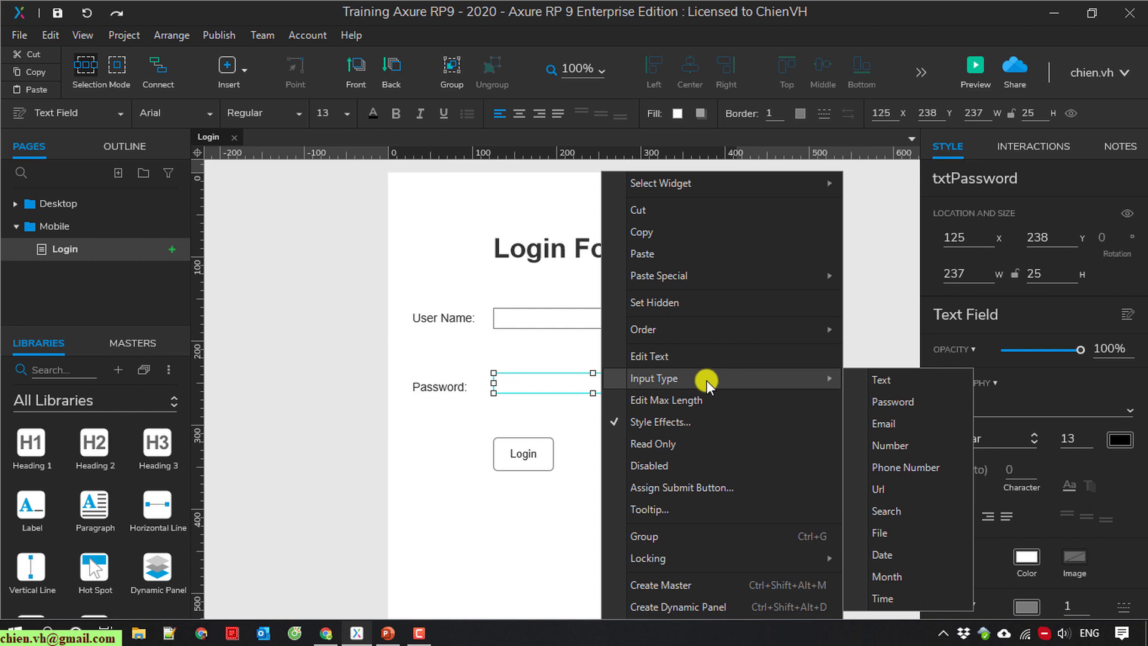
click(897, 401)
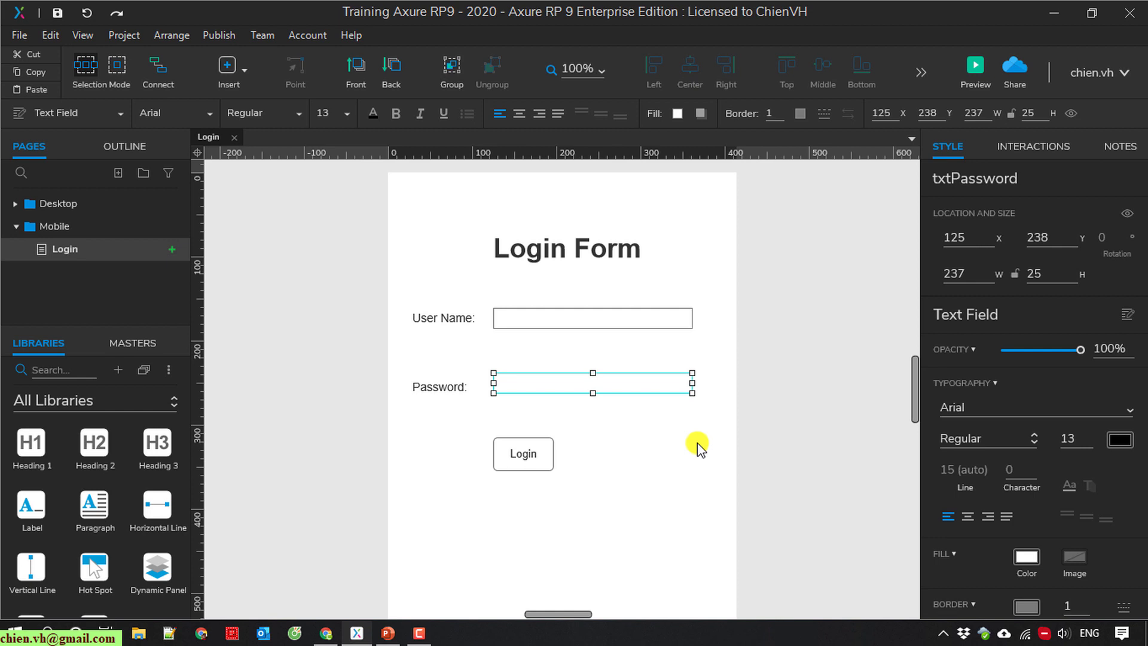
click(666, 442)
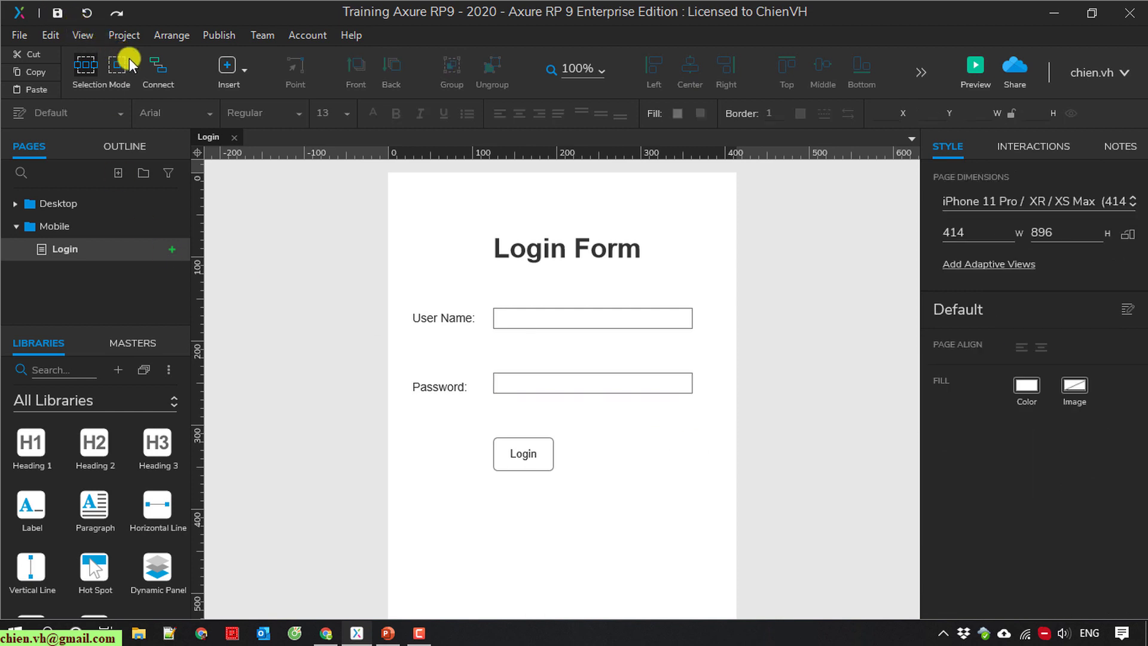
Preview the Login page in a maximized Chrome window at 100% zoom
click(977, 66)
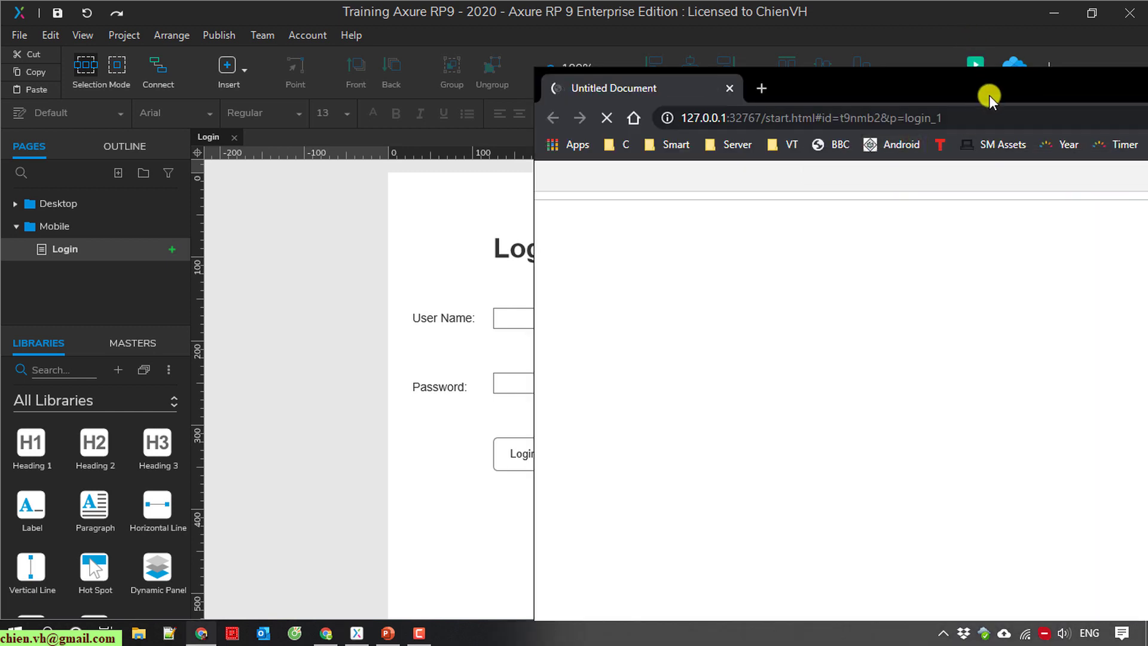
double_click(988, 95)
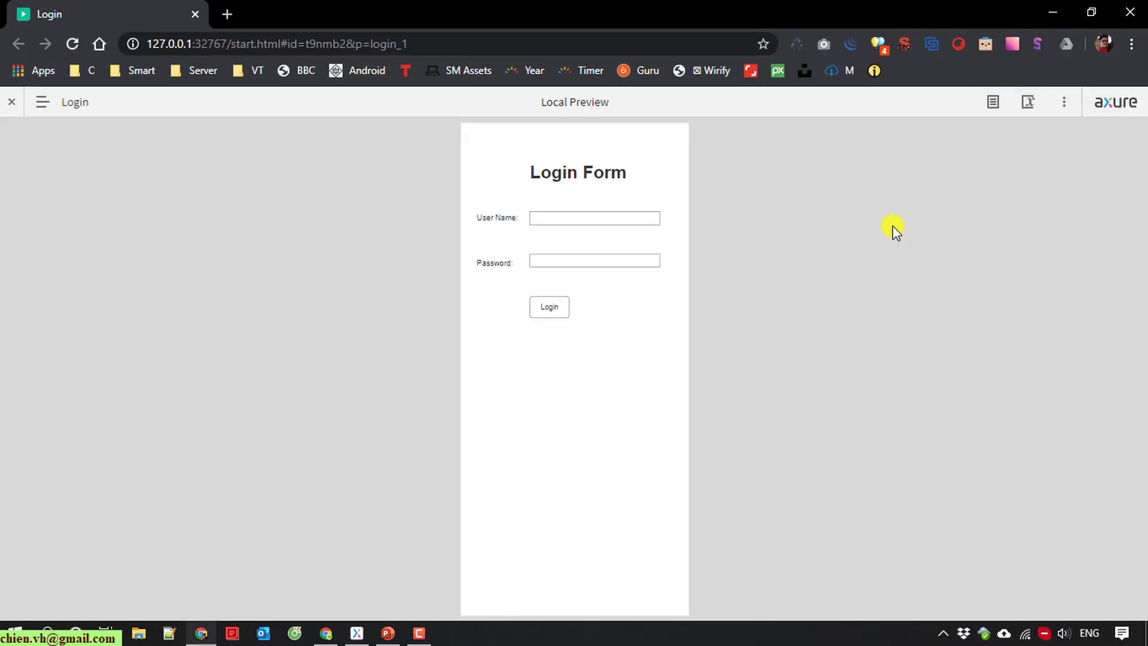
drag(615, 225, 608, 331)
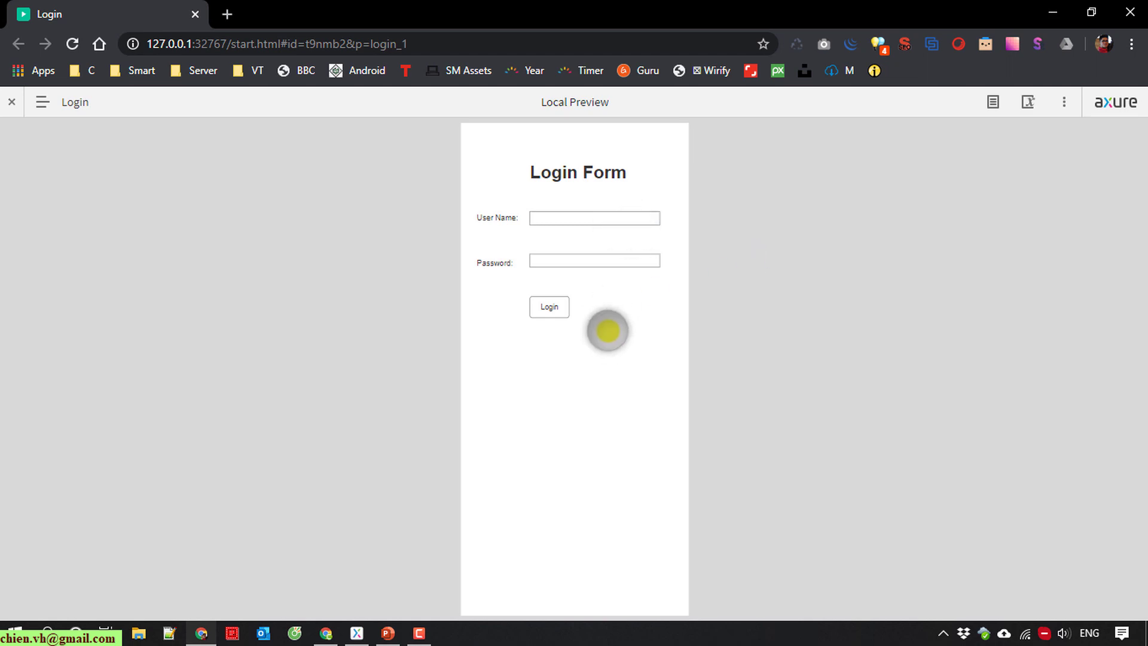
key(ctrl+plus)
key(ctrl+plus)
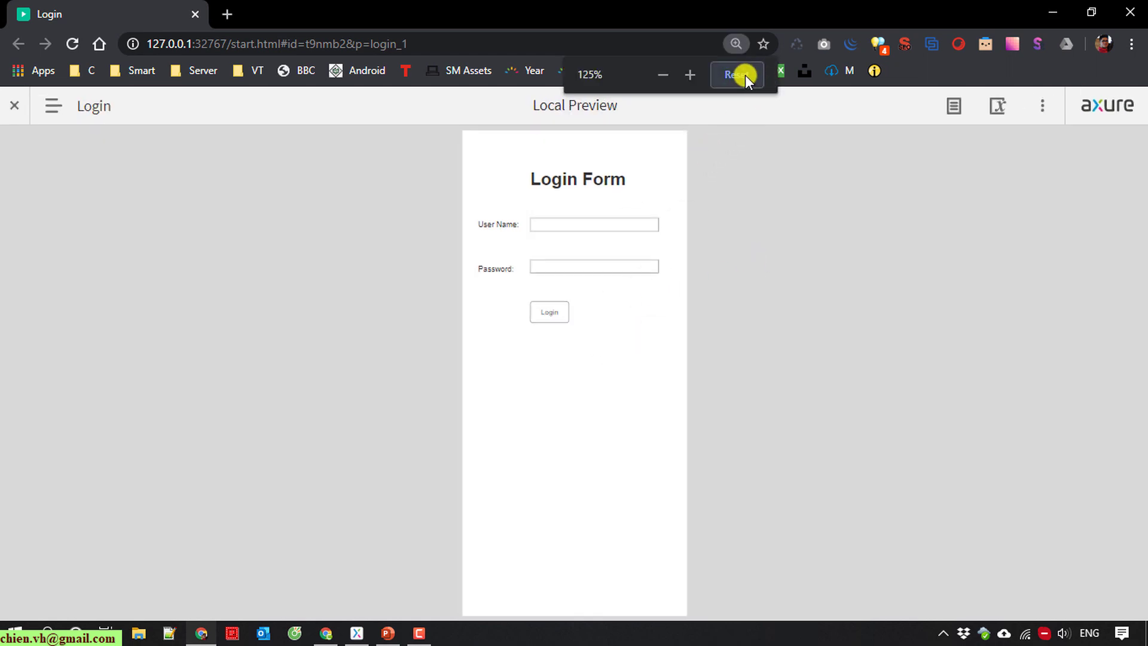
click(745, 75)
drag(627, 218, 560, 210)
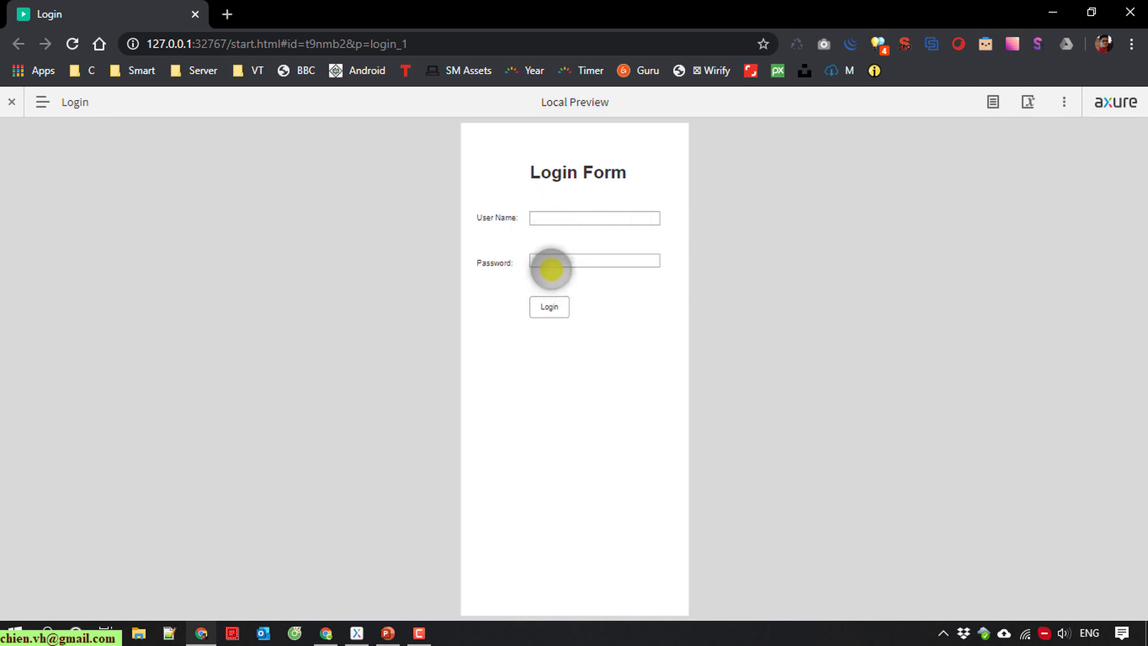
Enter a user name and a seven-character password, then close Chrome
click(548, 264)
text(ChienVH)
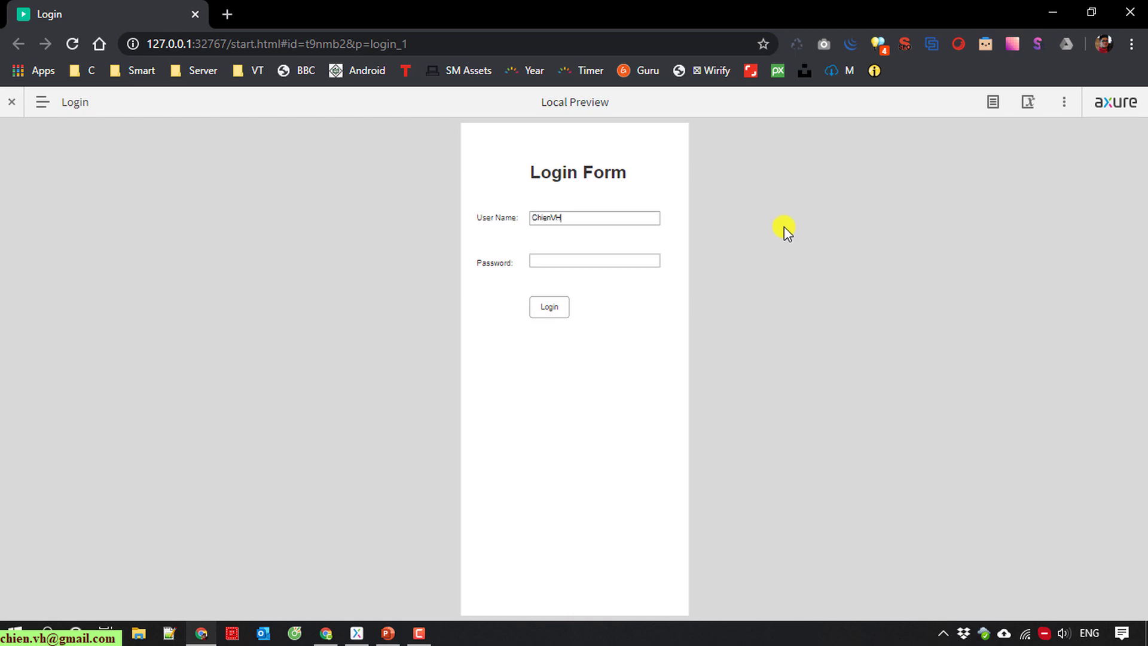
key(Tab)
text(7)
mouse_move(595, 383)
mouse_down()
mouse_move(610, 323)
mouse_move(587, 321)
mouse_up()
click(662, 418)
drag(662, 418, 636, 236)
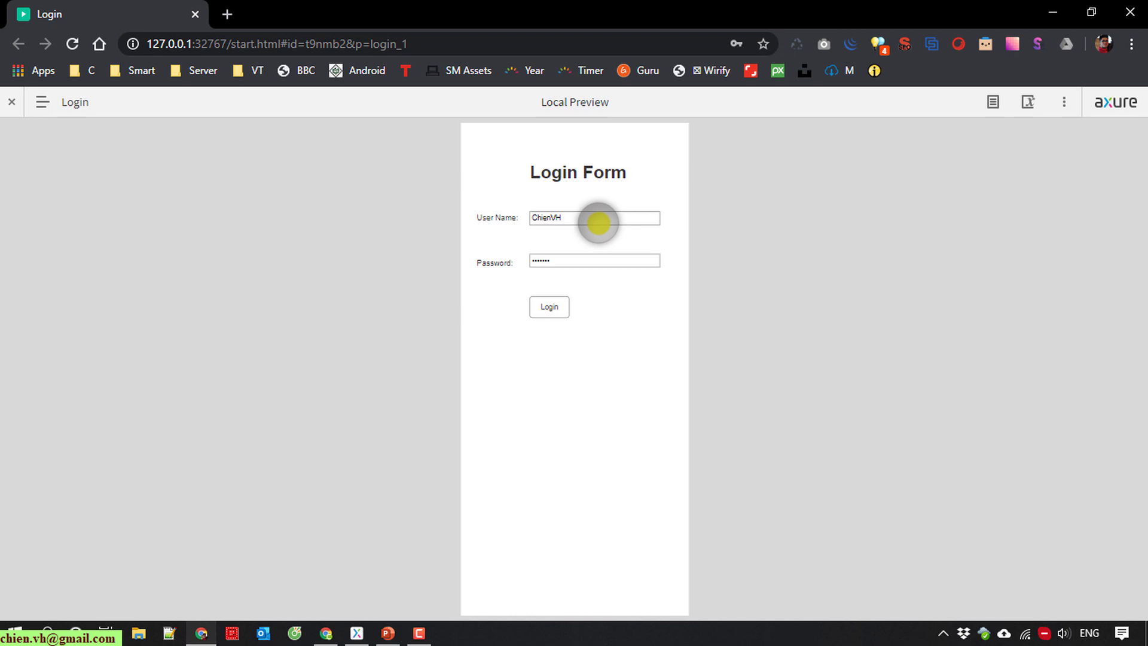
click(1128, 12)
Add a Label widget to the page and name it Ok
scroll(520, 453, down, 3)
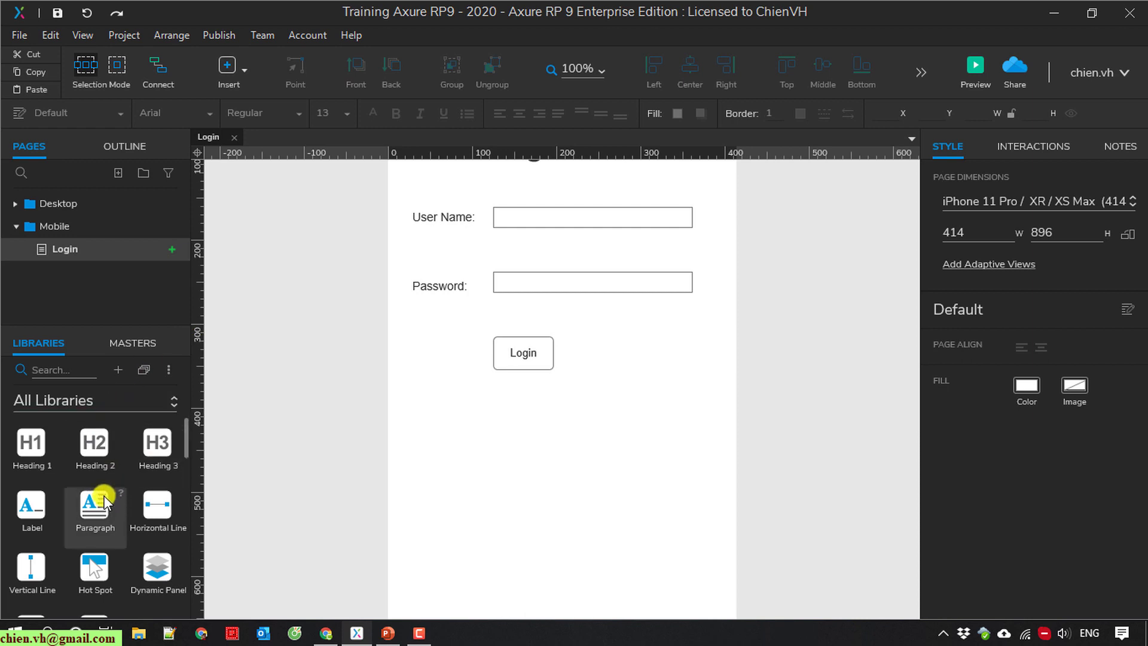
scroll(102, 502, down, 2)
scroll(109, 515, up, 2)
drag(59, 509, 497, 309)
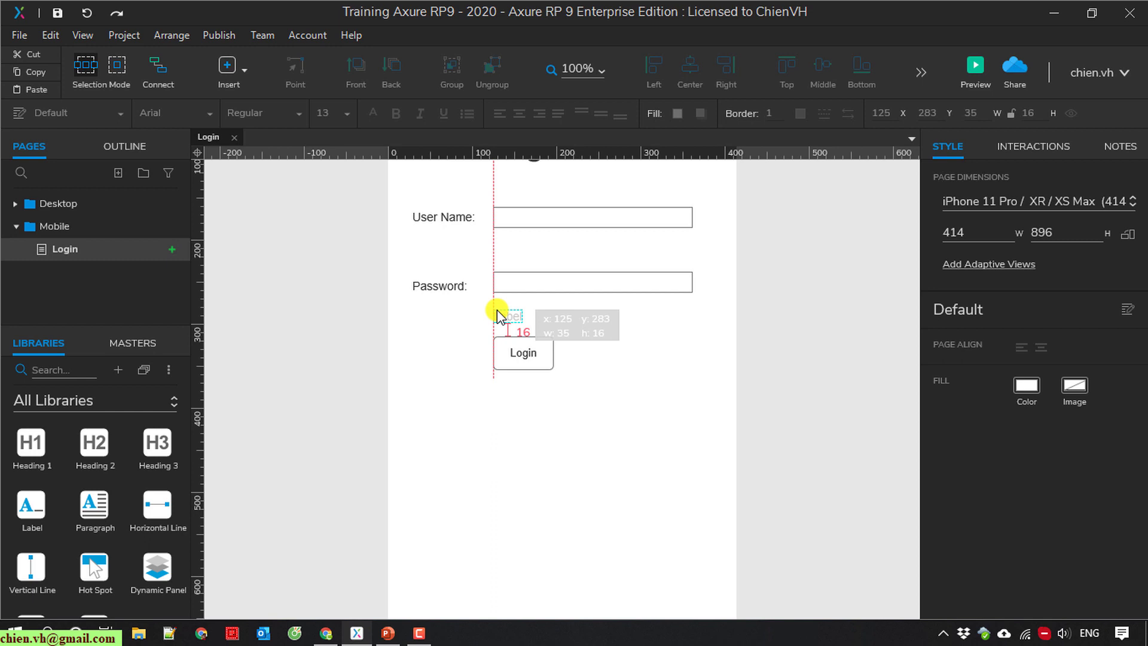
drag(497, 310, 497, 309)
mouse_move(392, 252)
mouse_down()
mouse_move(723, 299)
mouse_move(694, 290)
mouse_up()
click(704, 411)
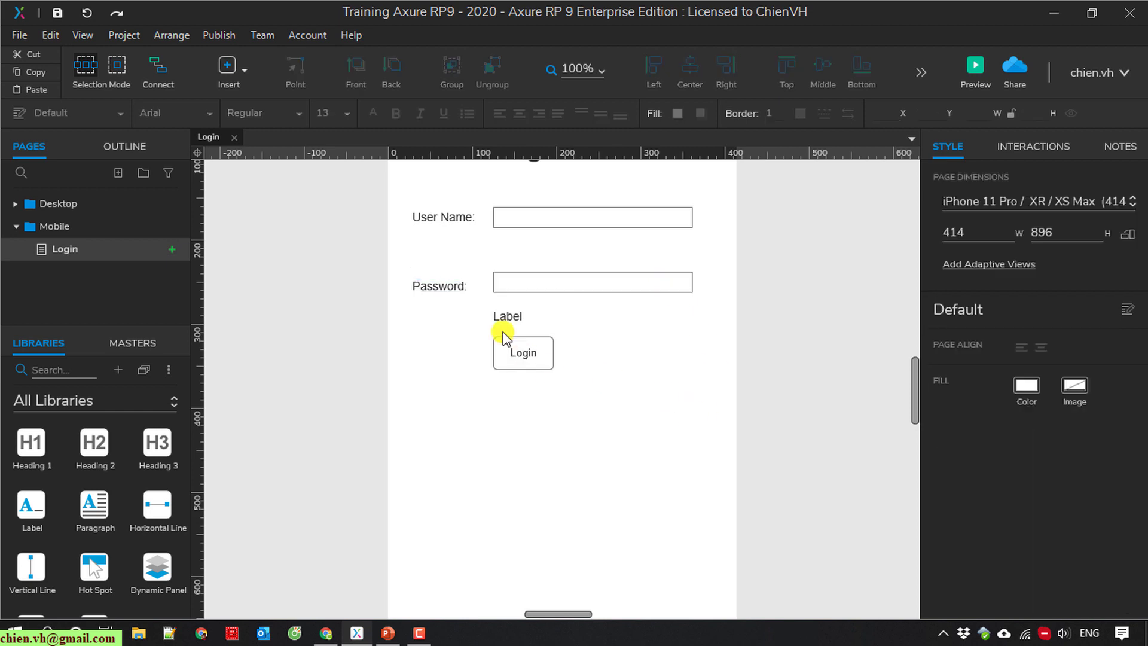
click(501, 313)
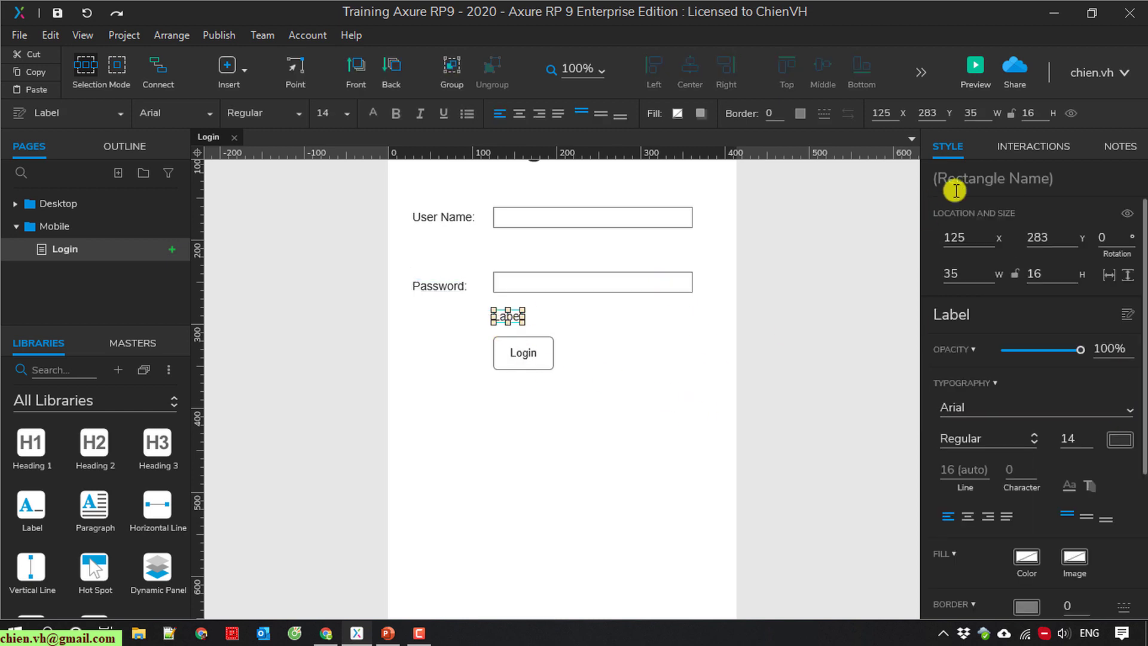
click(976, 176)
text(O)
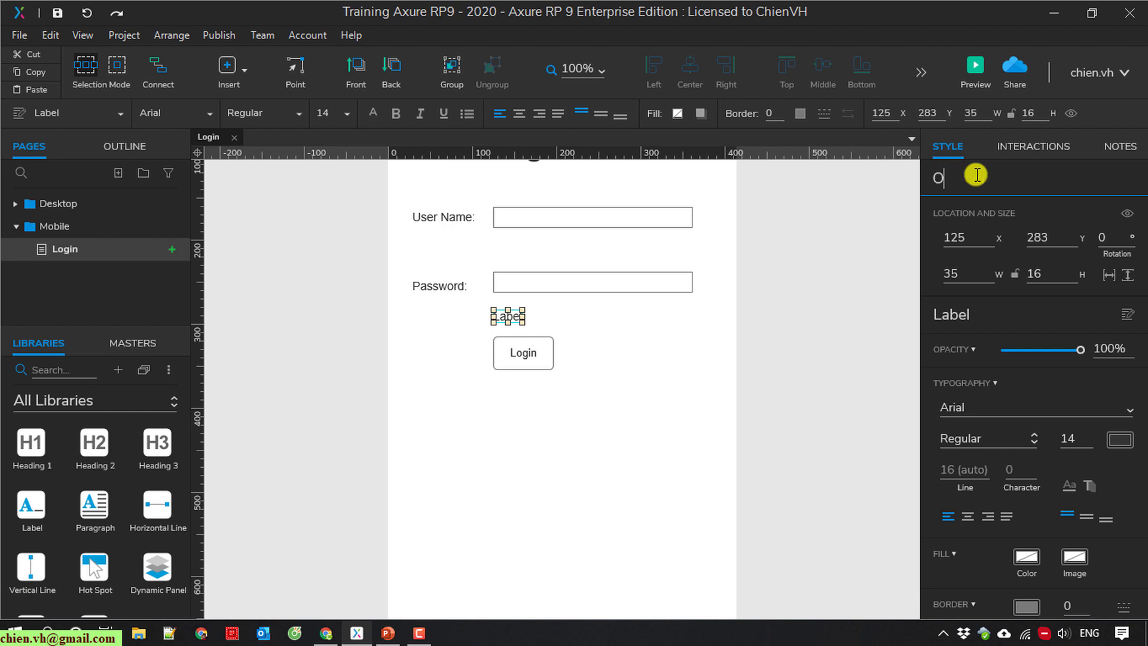
text(k Messag)
text(e)
key(BackSpace)
key(BackSpace)
key(BackSpace)
key(BackSpace)
key(BackSpace)
key(BackSpace)
key(BackSpace)
key(BackSpace)
key(BackSpace)
key(BackSpace)
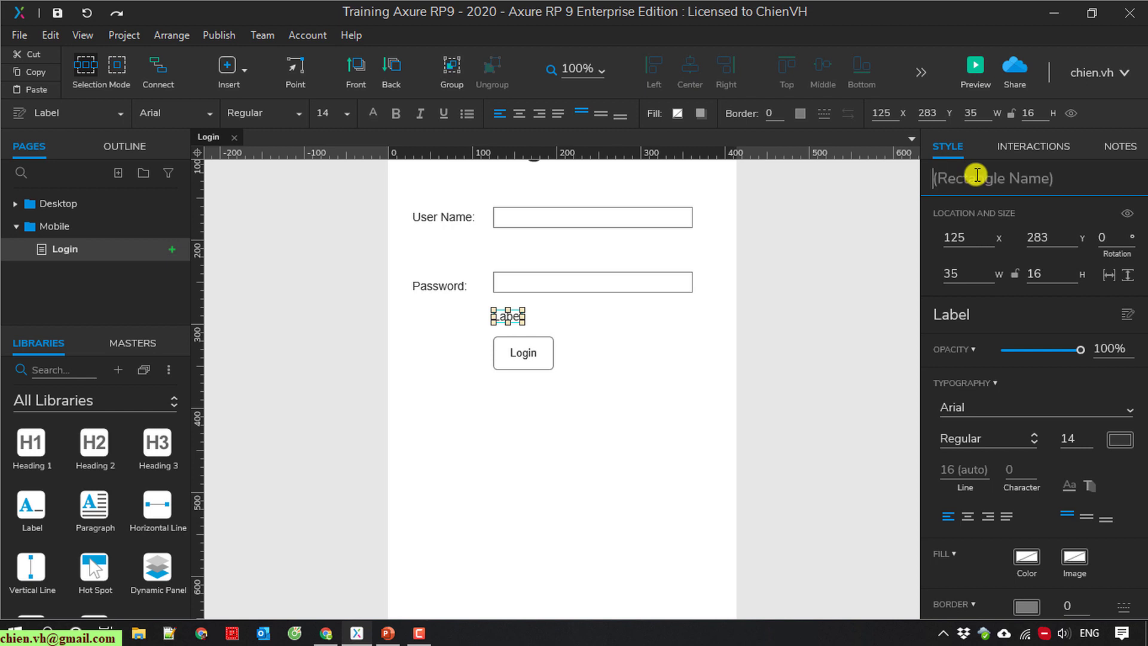
text(Successe)
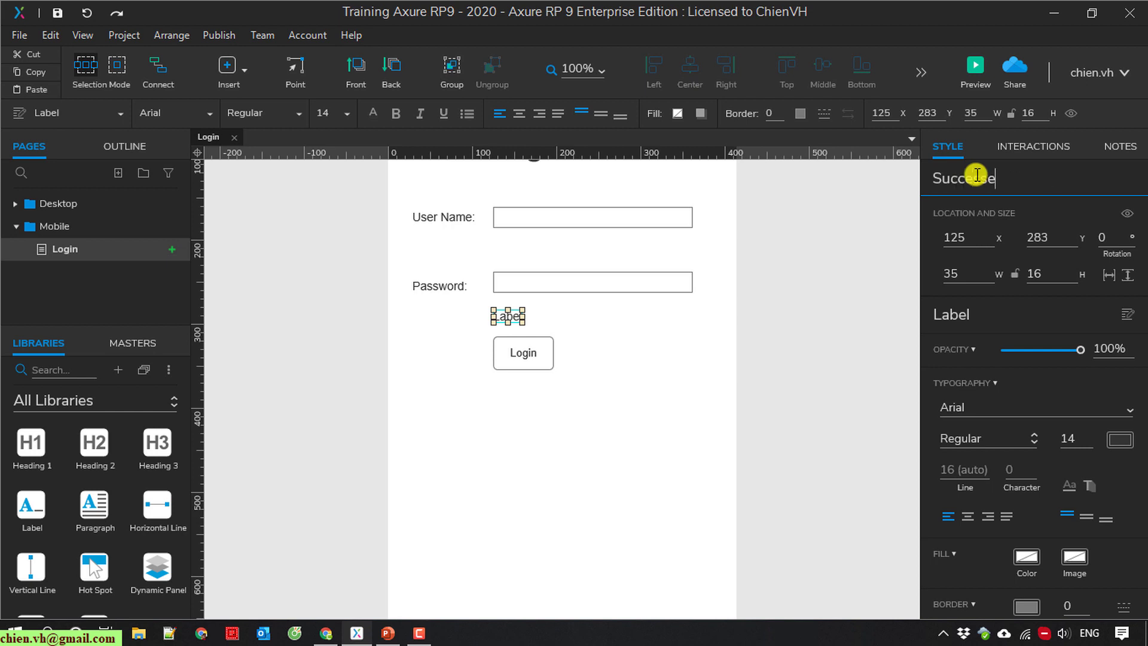
text(d)
key(BackSpace)
key(BackSpace)
key(BackSpace)
key(BackSpace)
key(BackSpace)
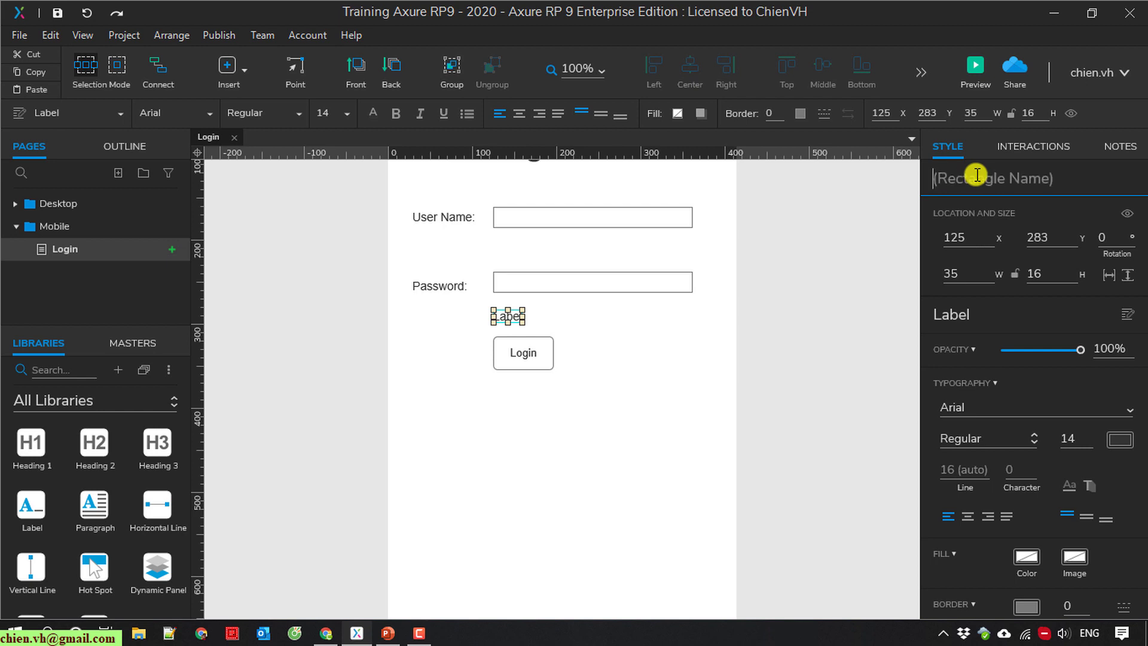
text(Ok)
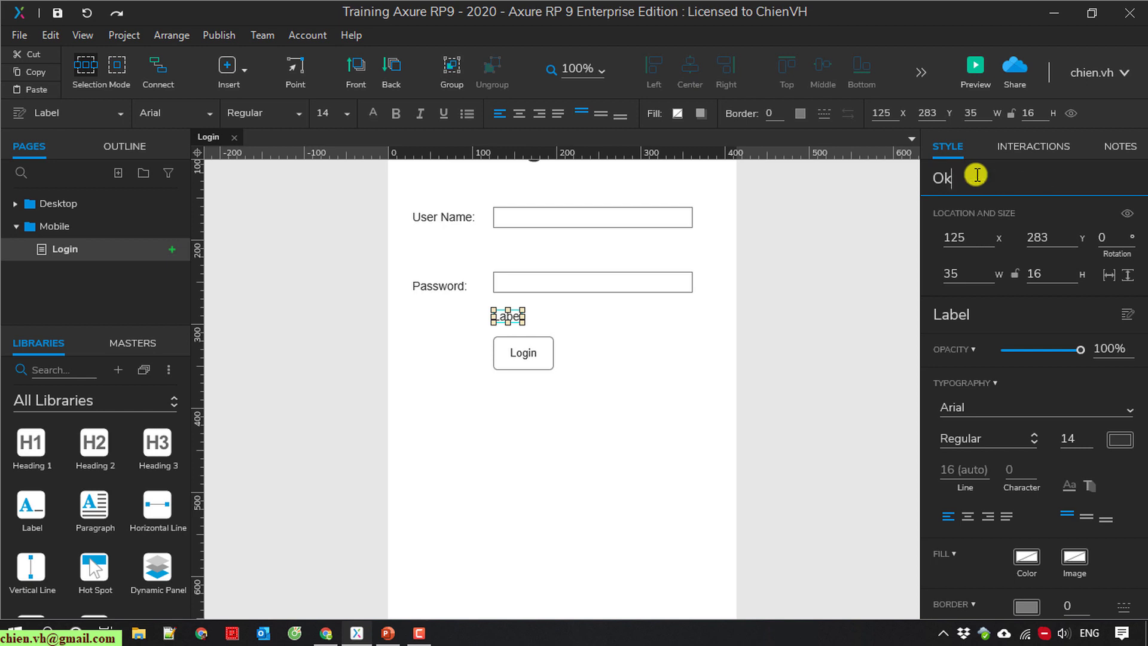
click(556, 595)
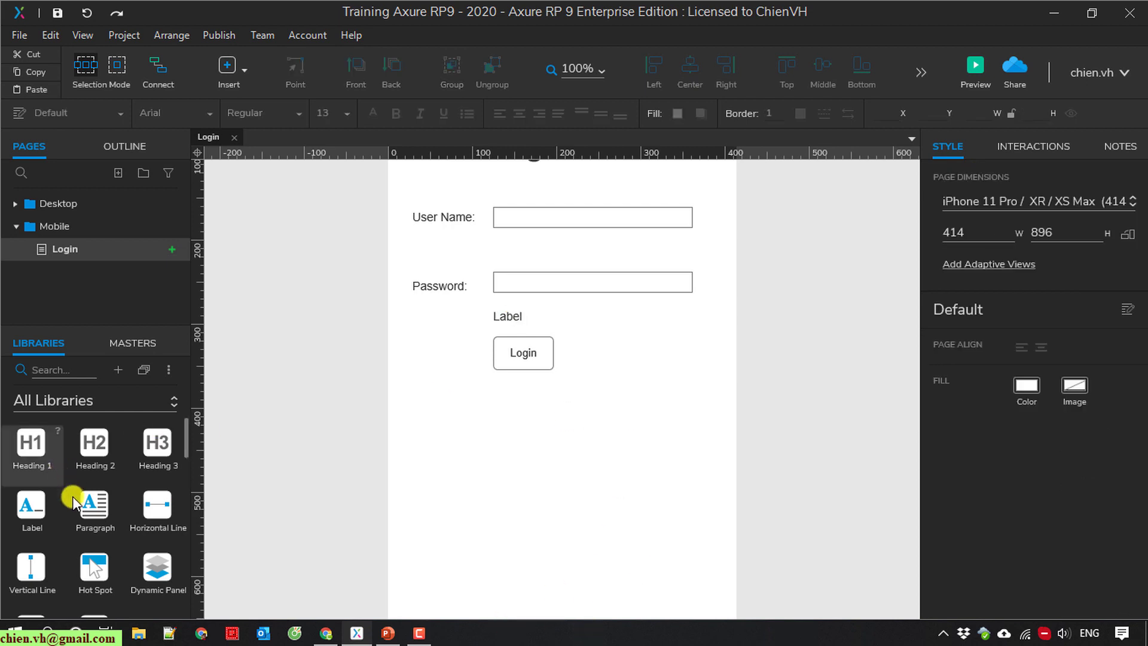
Add a second label, line both up under the Login button, and name it NOk
drag(34, 515, 556, 317)
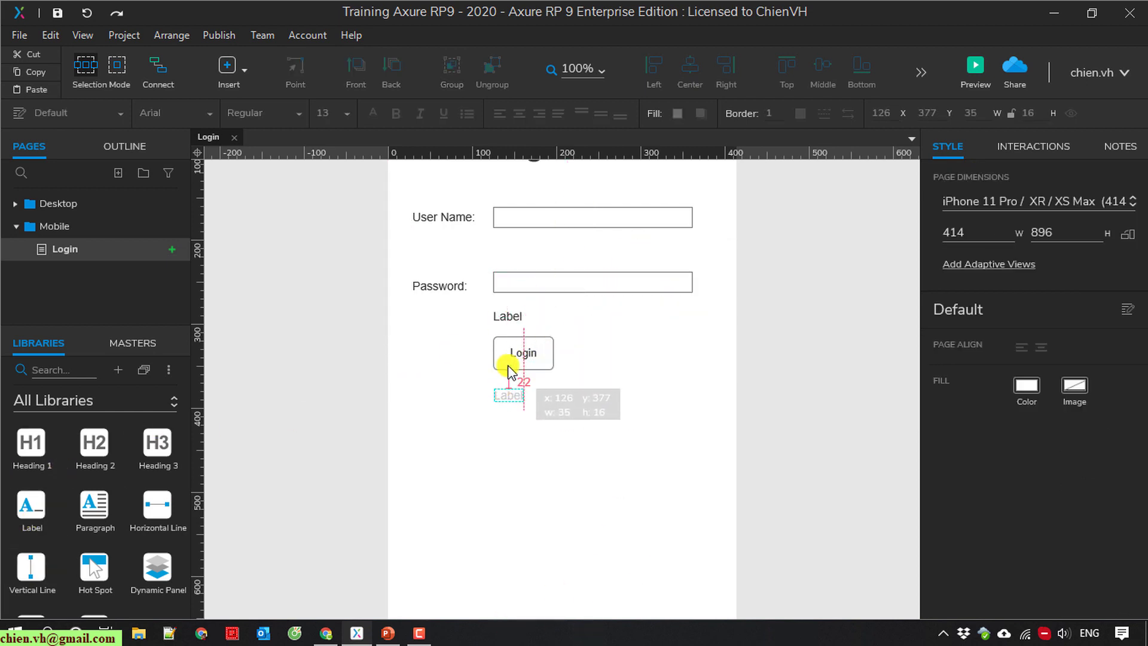
drag(555, 317, 516, 398)
click(525, 353)
drag(513, 315, 516, 412)
mouse_move(507, 391)
mouse_down()
mouse_move(553, 443)
mouse_move(516, 399)
mouse_up()
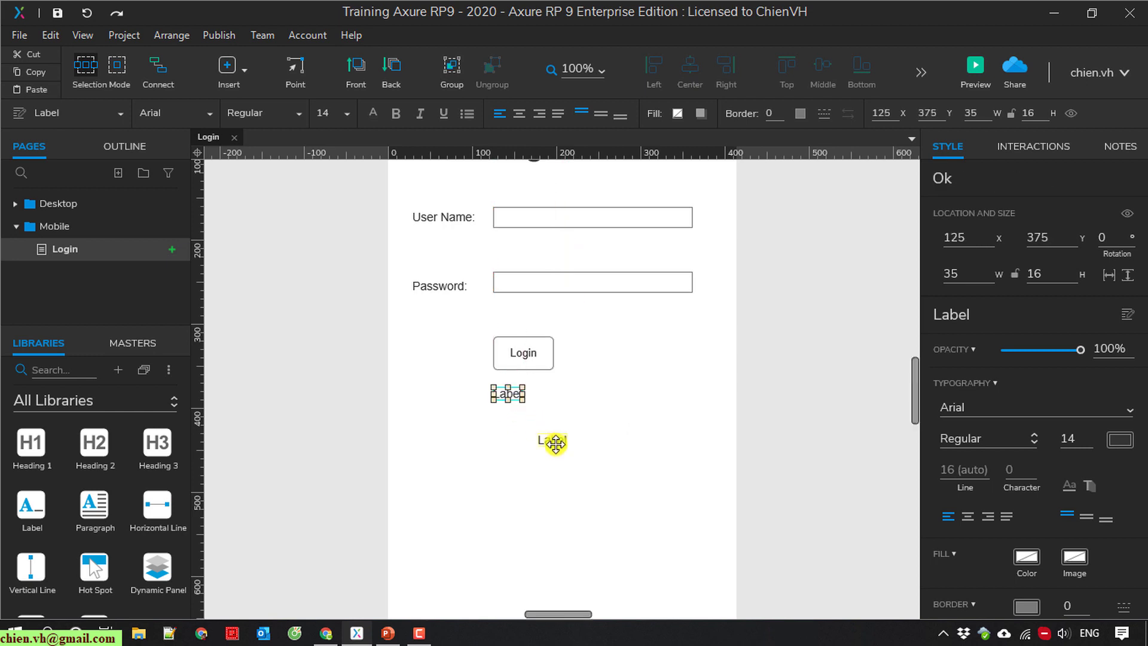
drag(556, 443, 510, 418)
click(501, 393)
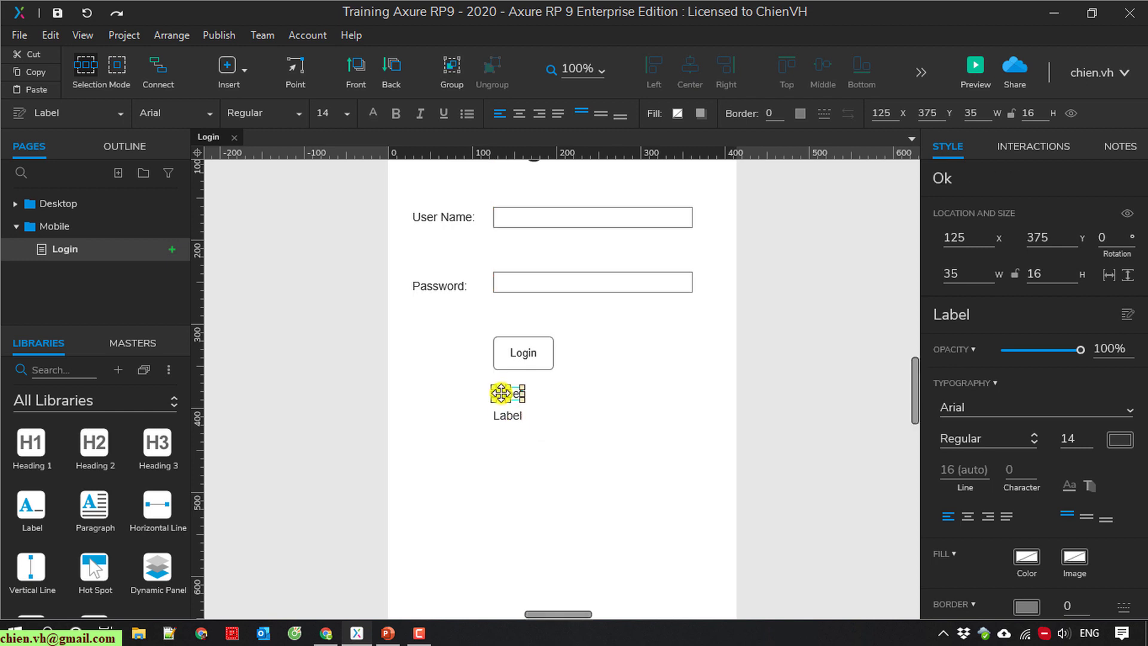
click(512, 413)
click(1028, 178)
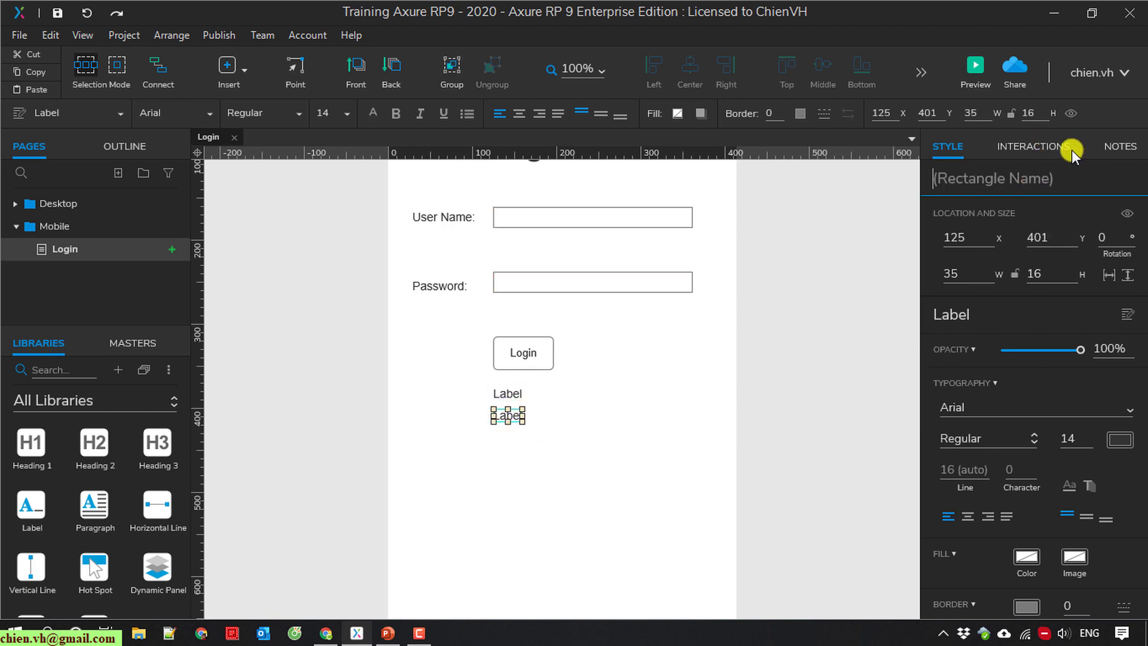
text(NOk)
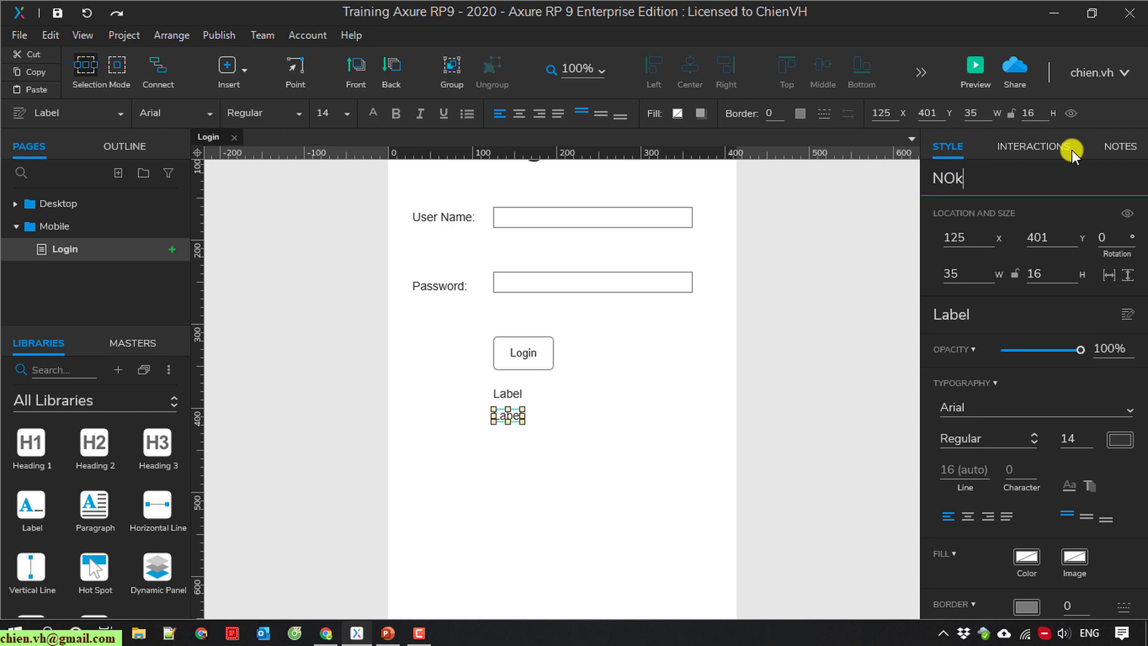
click(642, 433)
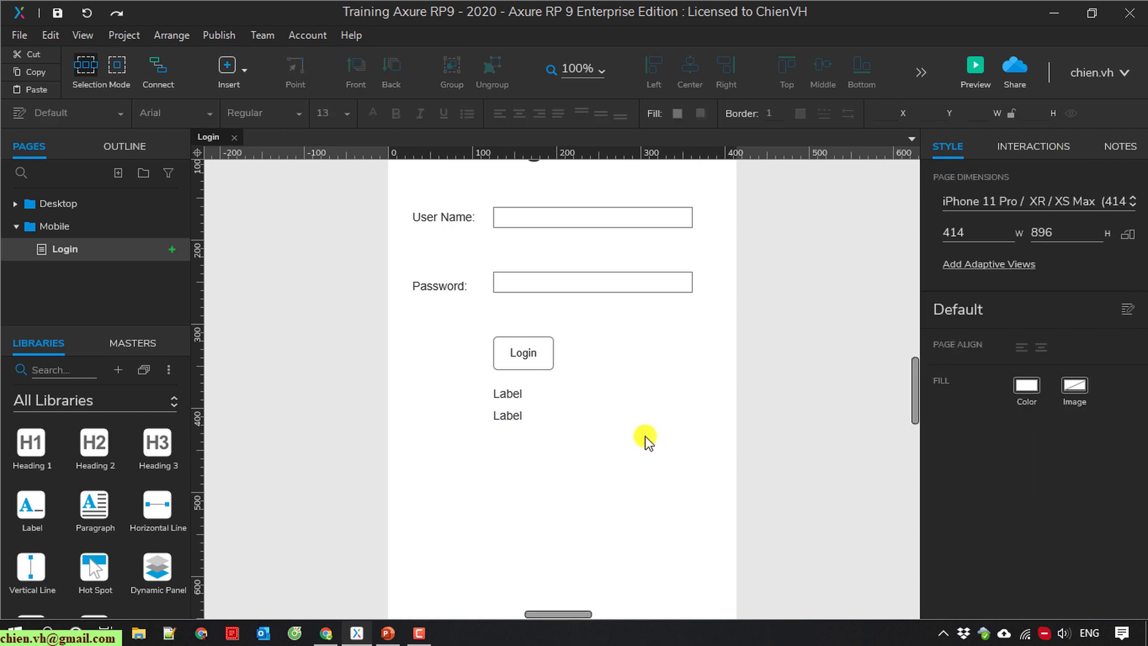
click(509, 391)
Change the Ok label's text to 'You can login to the system now!'
right_click(509, 394)
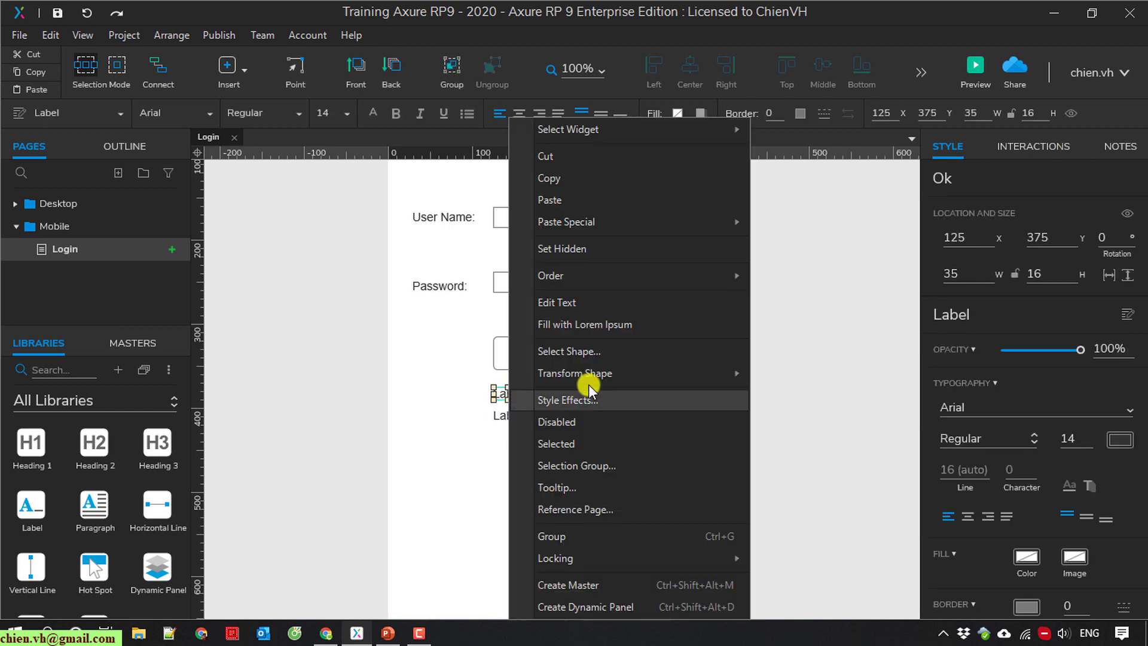
click(603, 302)
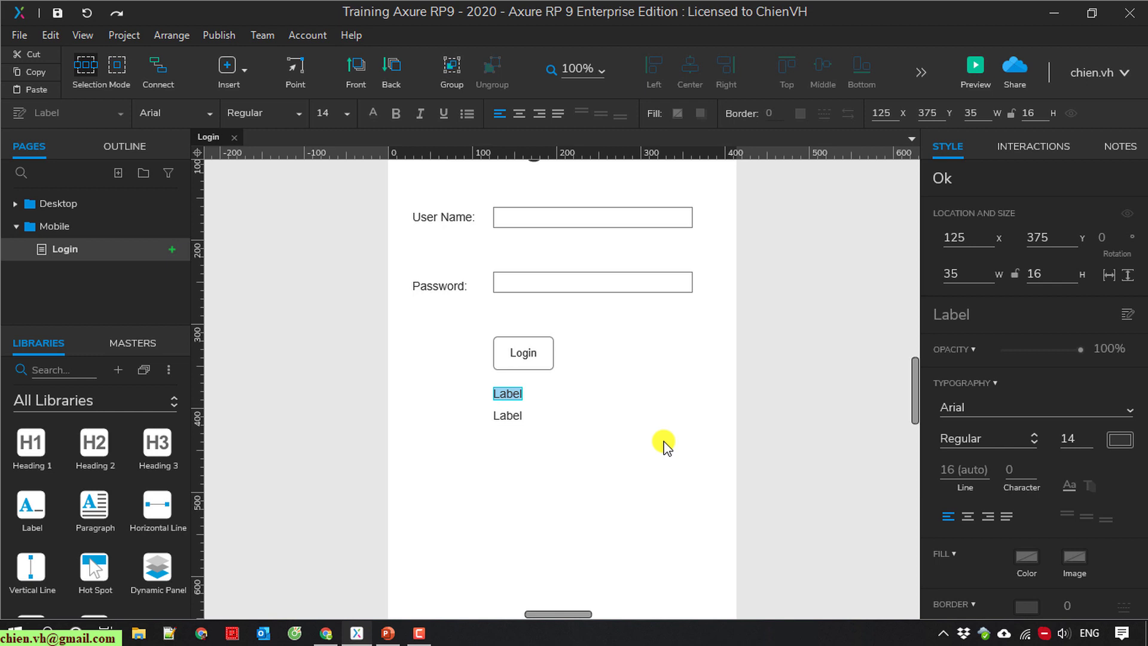
text(The use)
text(rn)
key(BackSpace)
key(BackSpace)
key(BackSpace)
key(BackSpace)
key(BackSpace)
text(You )
text(can access no)
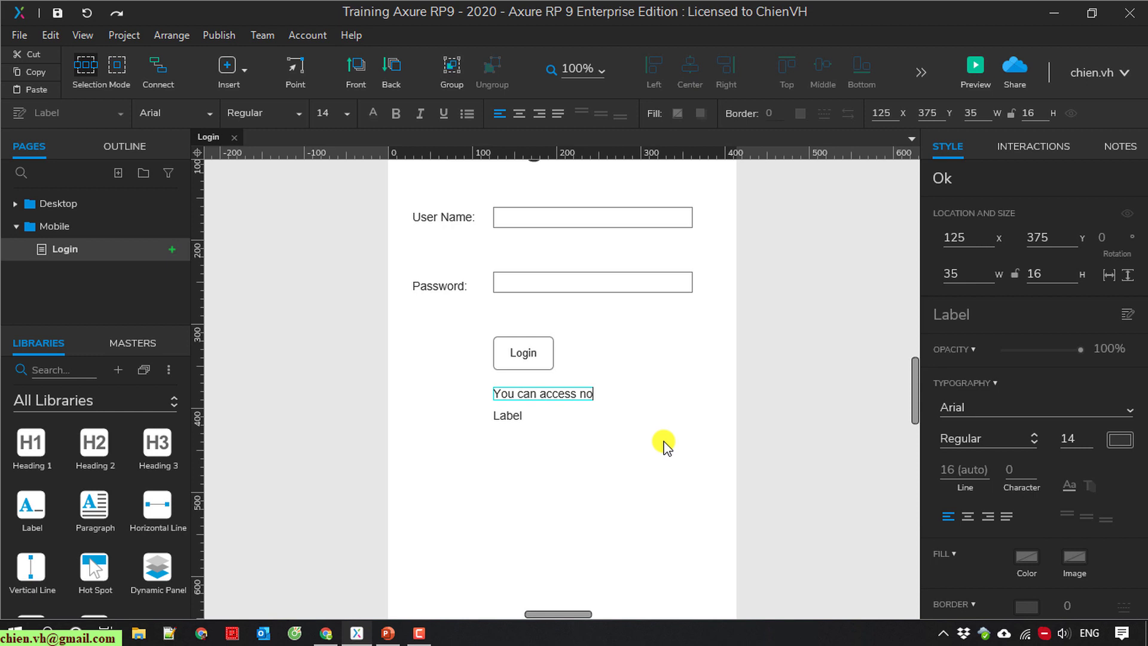
key(BackSpace)
key(BackSpace)
key(BackSpace)
key(BackSpace)
key(BackSpace)
key(BackSpace)
key(BackSpace)
text(l)
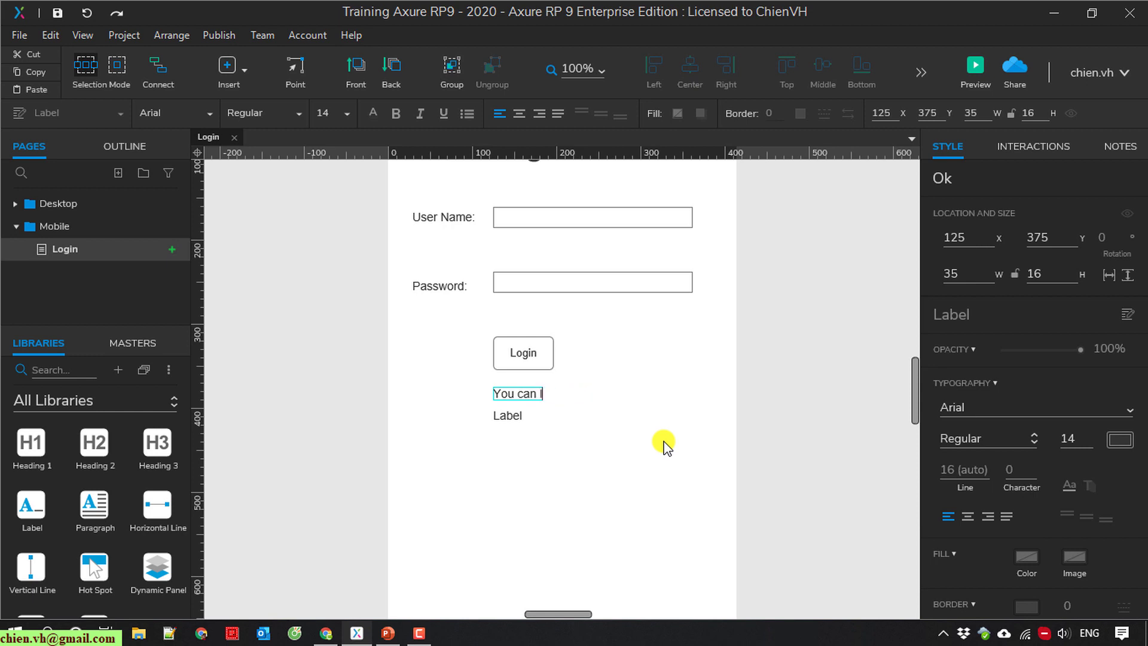
text(ogin to the sy)
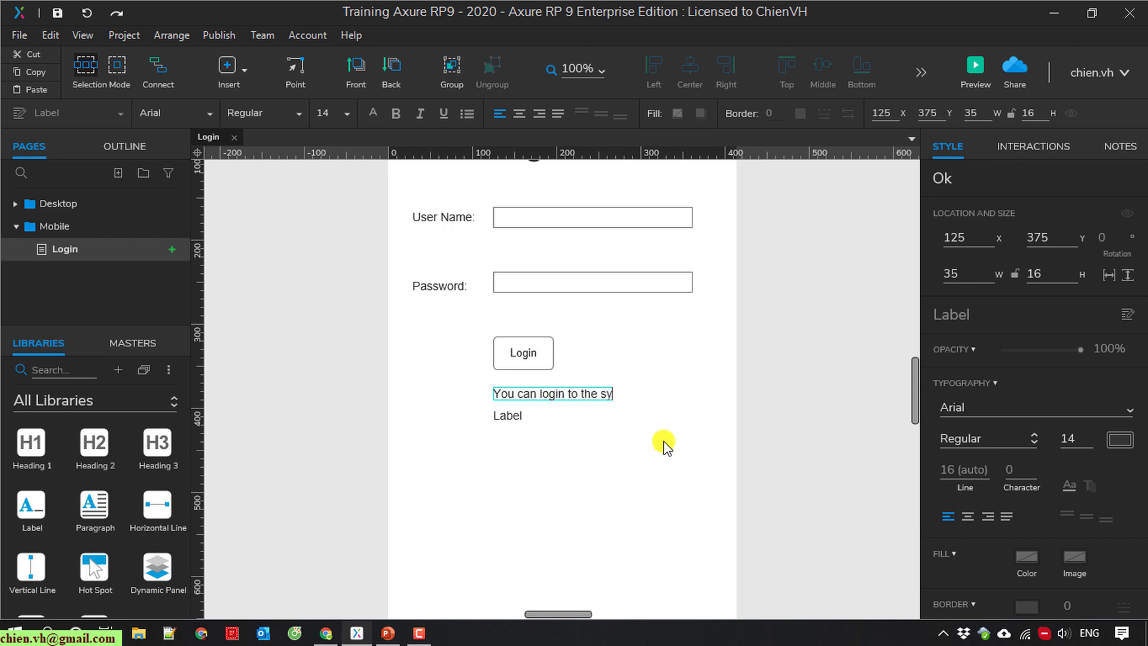
text(stem now!)
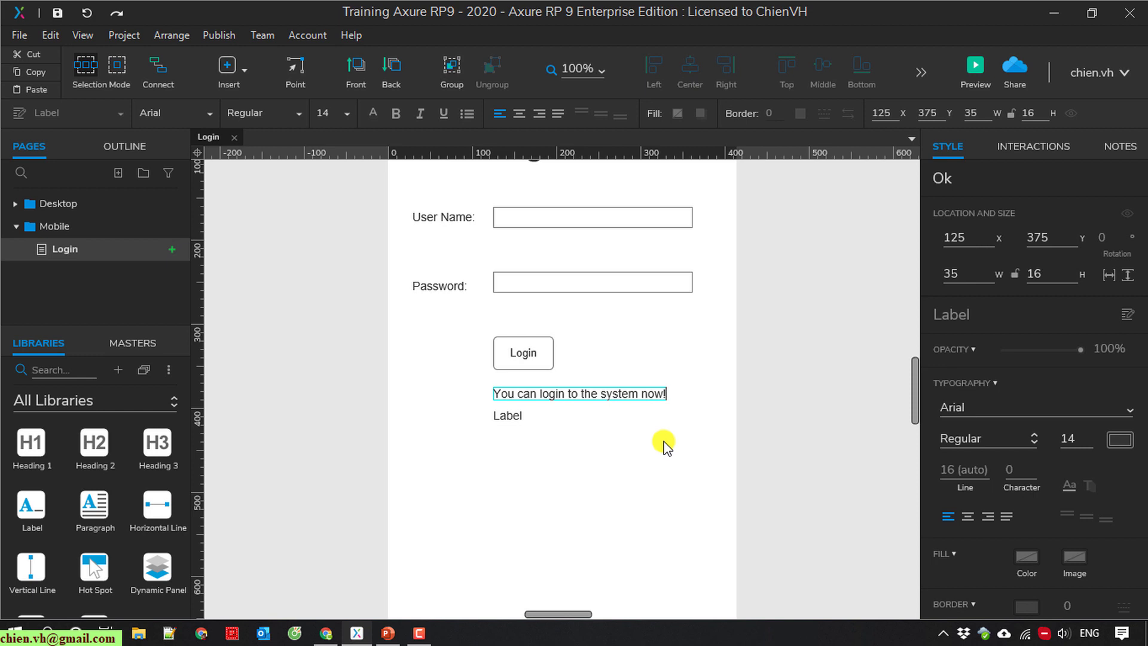
Change the NOk label's text to 'The username or password is incorrected!'
click(499, 417)
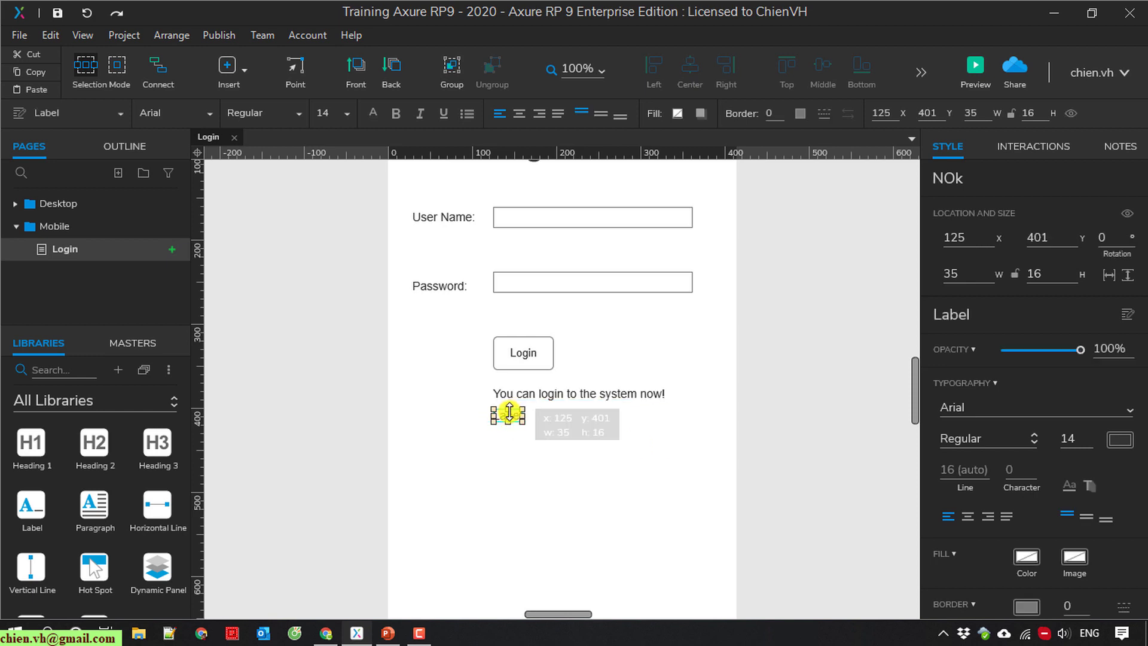
right_click(503, 418)
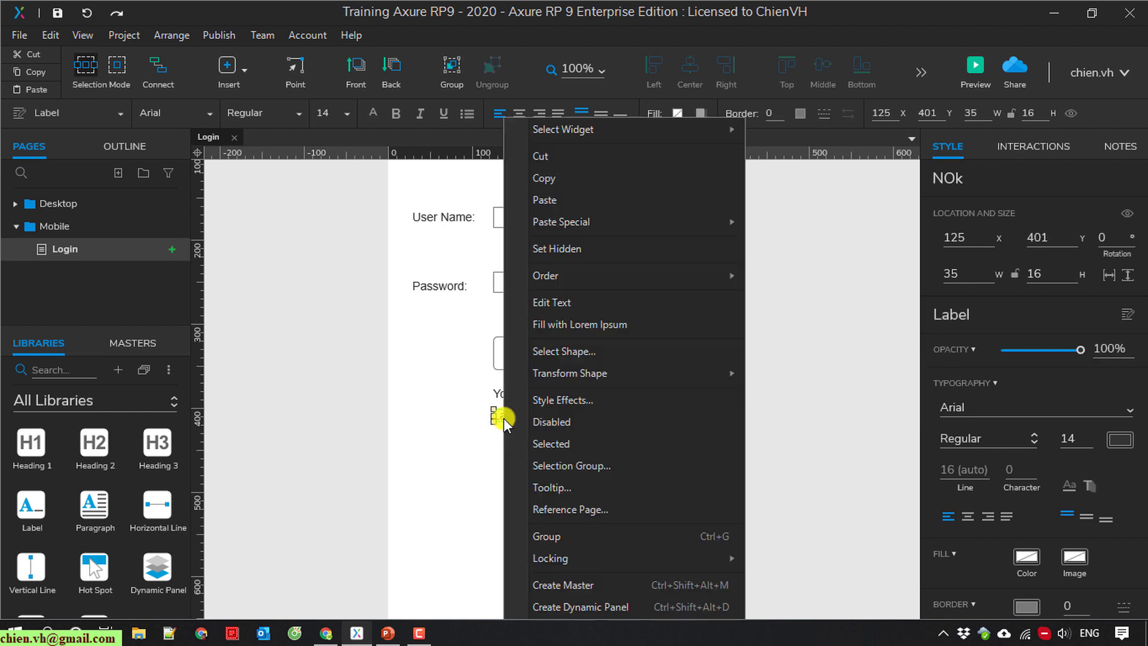
click(588, 307)
text(The us)
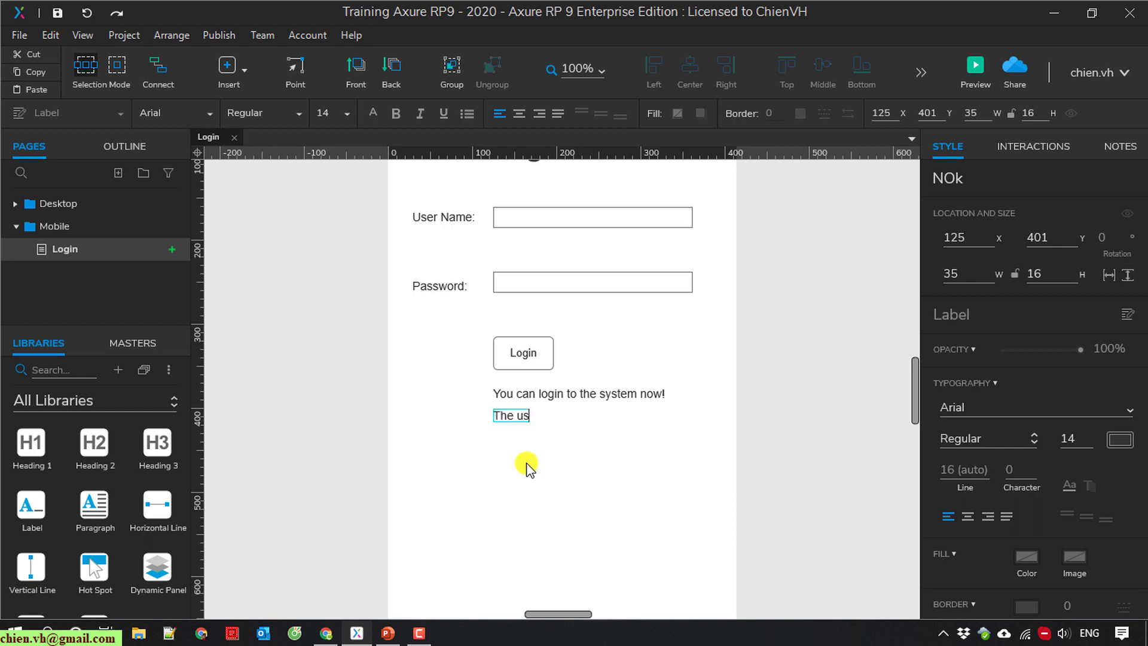
text(ername or password is inc)
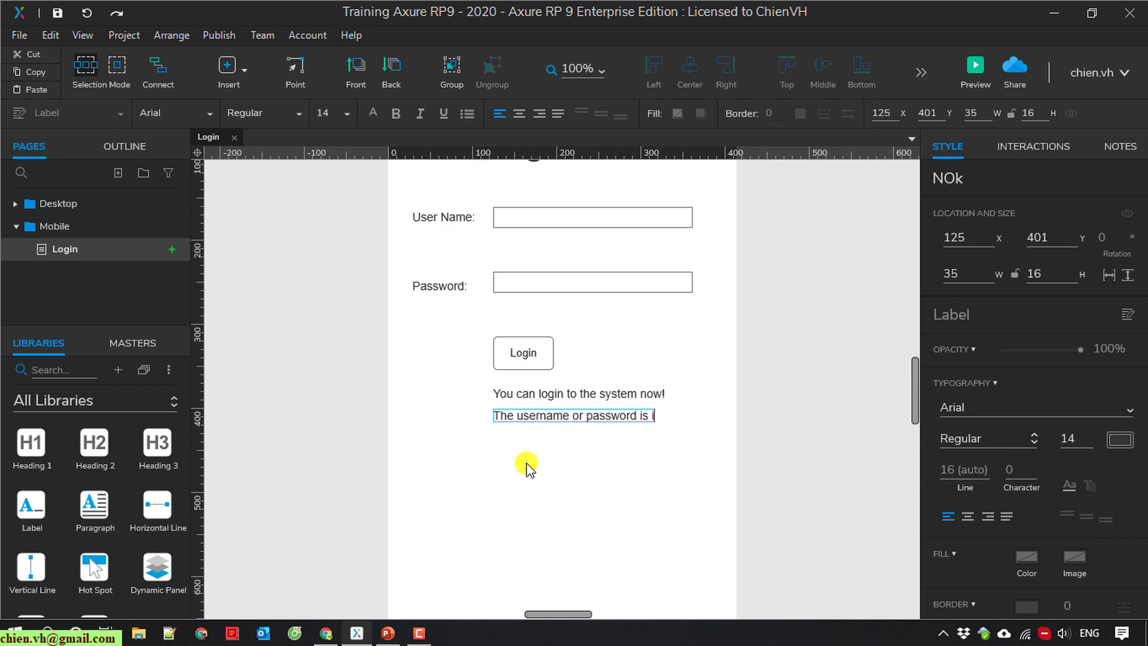
text(orred.)
key(BackSpace)
key(BackSpace)
key(BackSpace)
text(ected.)
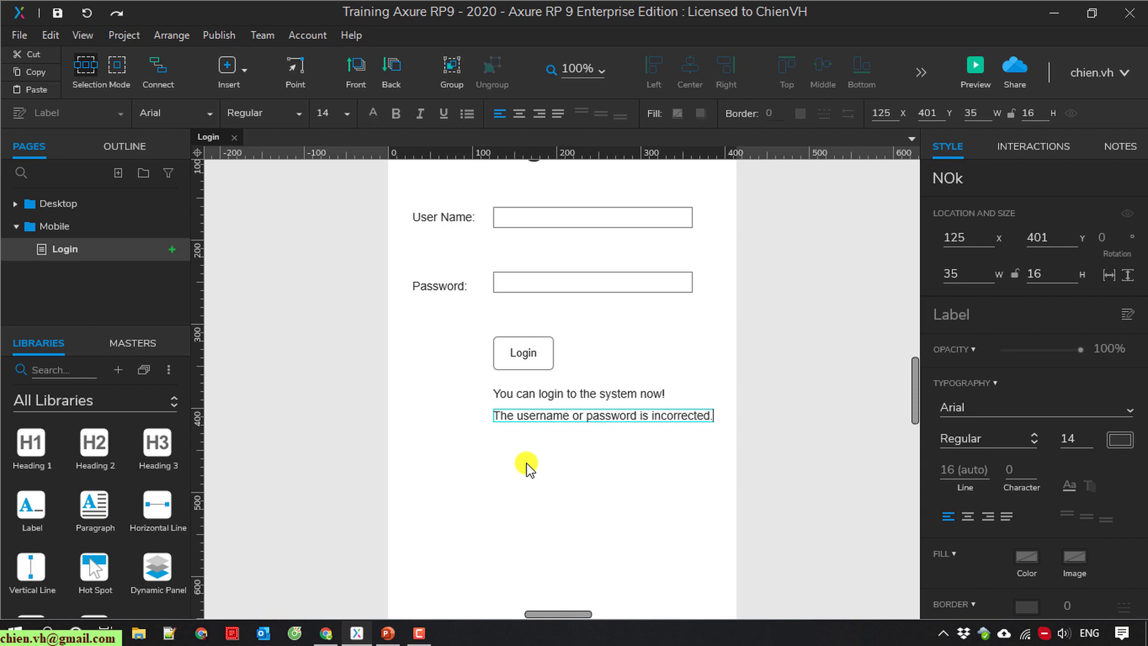
Set the font colour of both the Ok and NOk labels to red
click(568, 454)
click(569, 392)
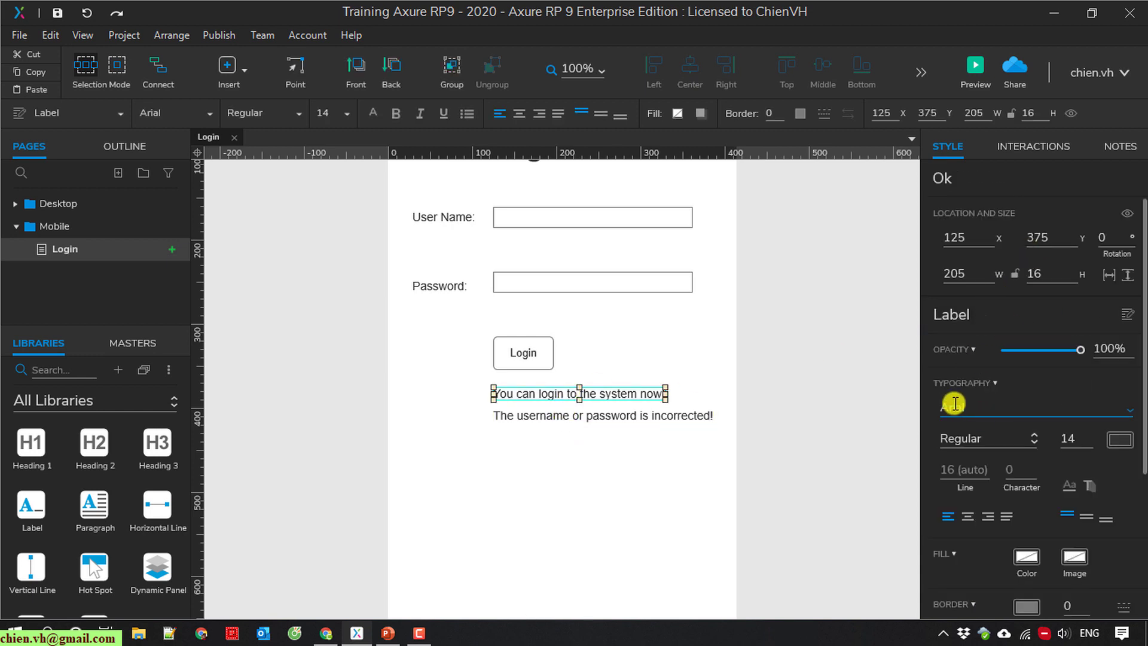
click(1119, 440)
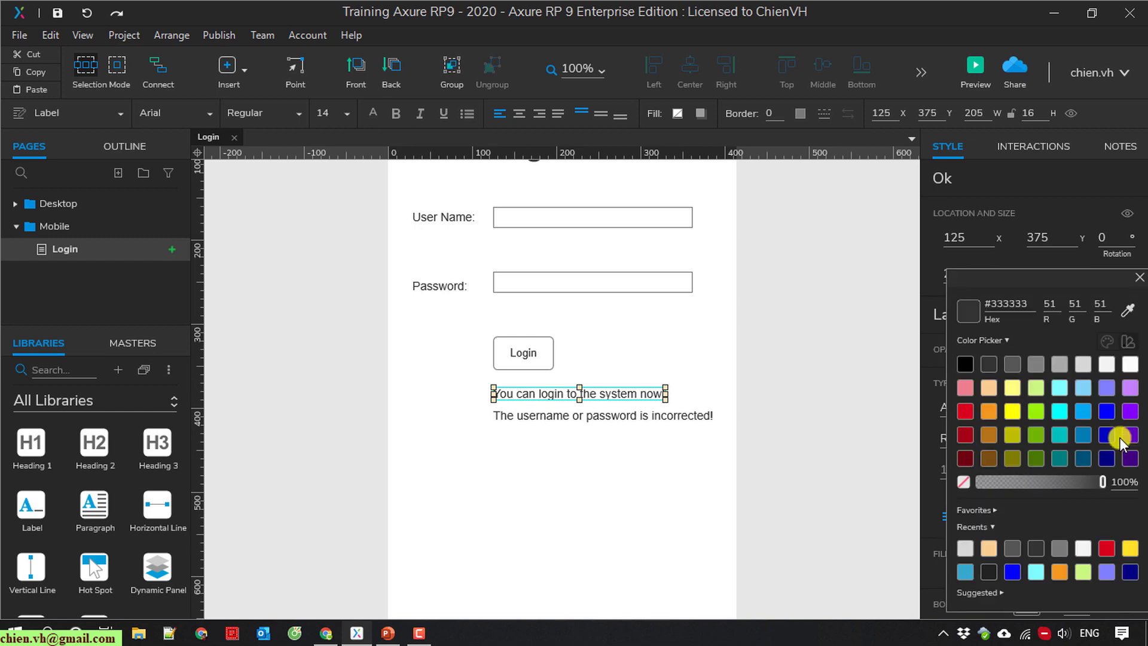
click(966, 412)
click(604, 472)
click(594, 412)
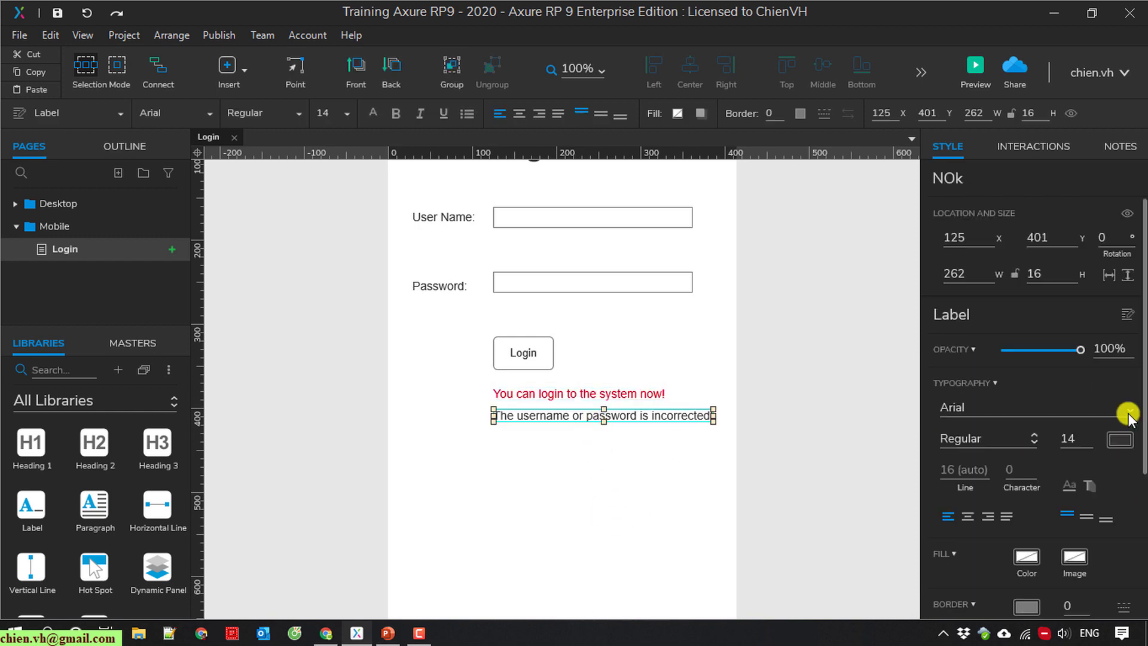
click(1120, 440)
click(966, 410)
click(590, 469)
click(589, 468)
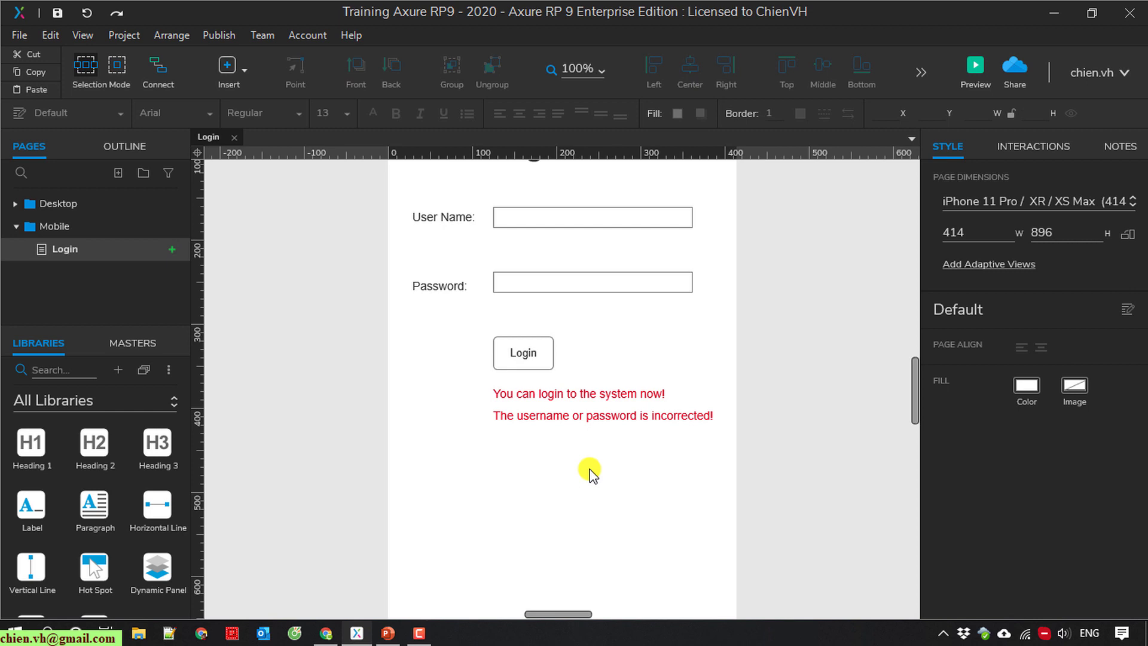
click(58, 13)
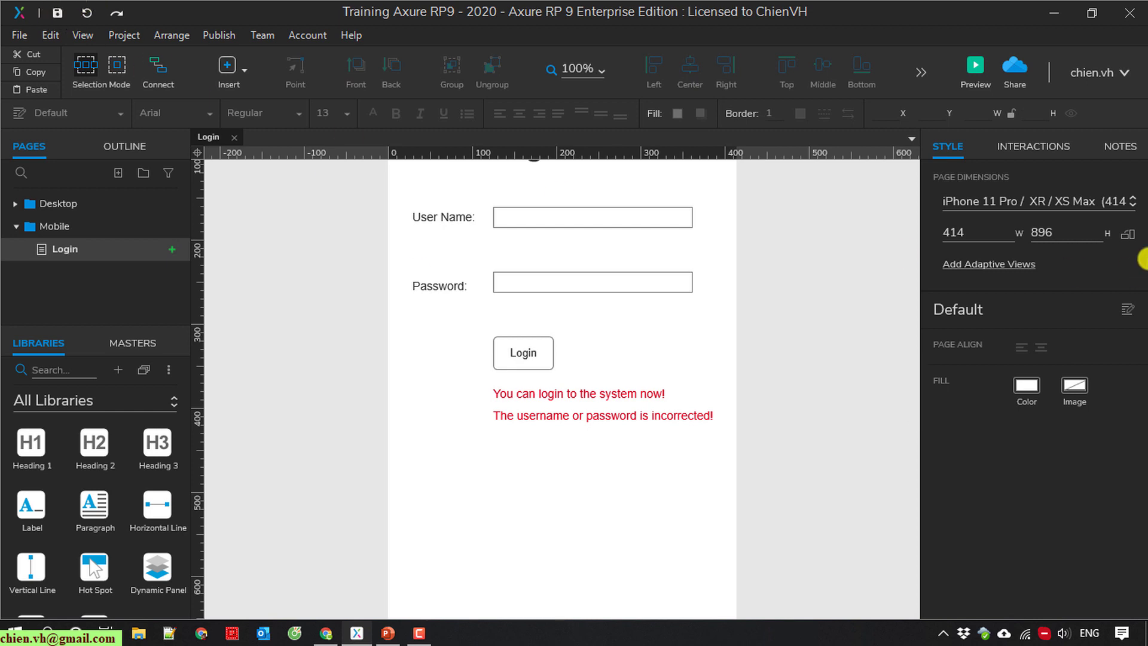
click(978, 67)
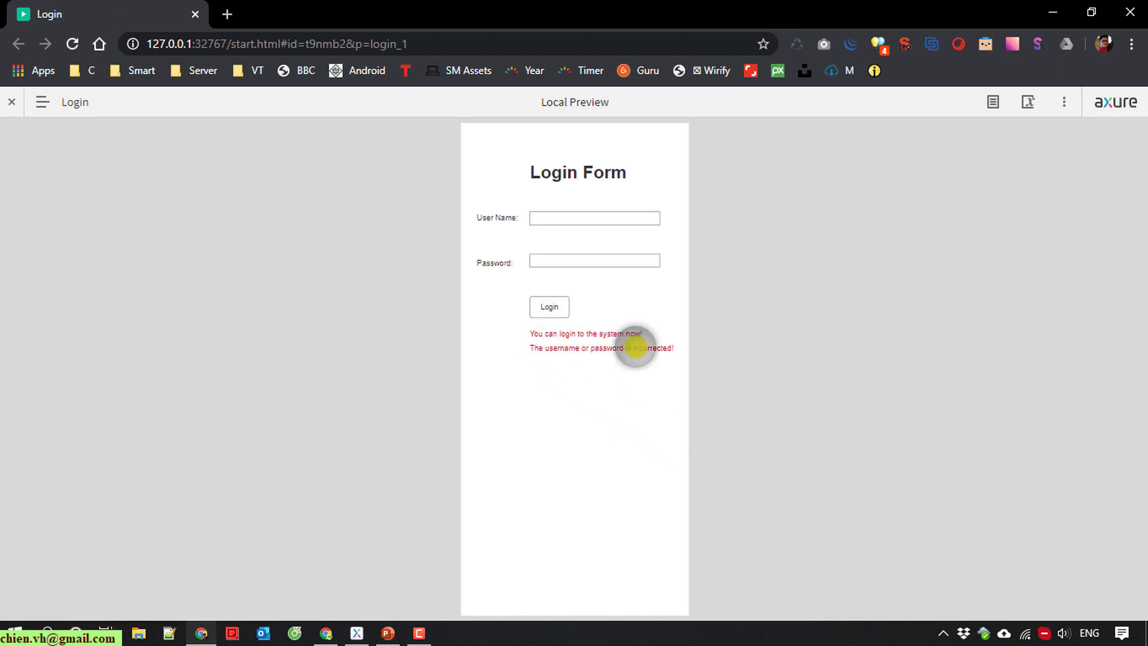
click(1128, 14)
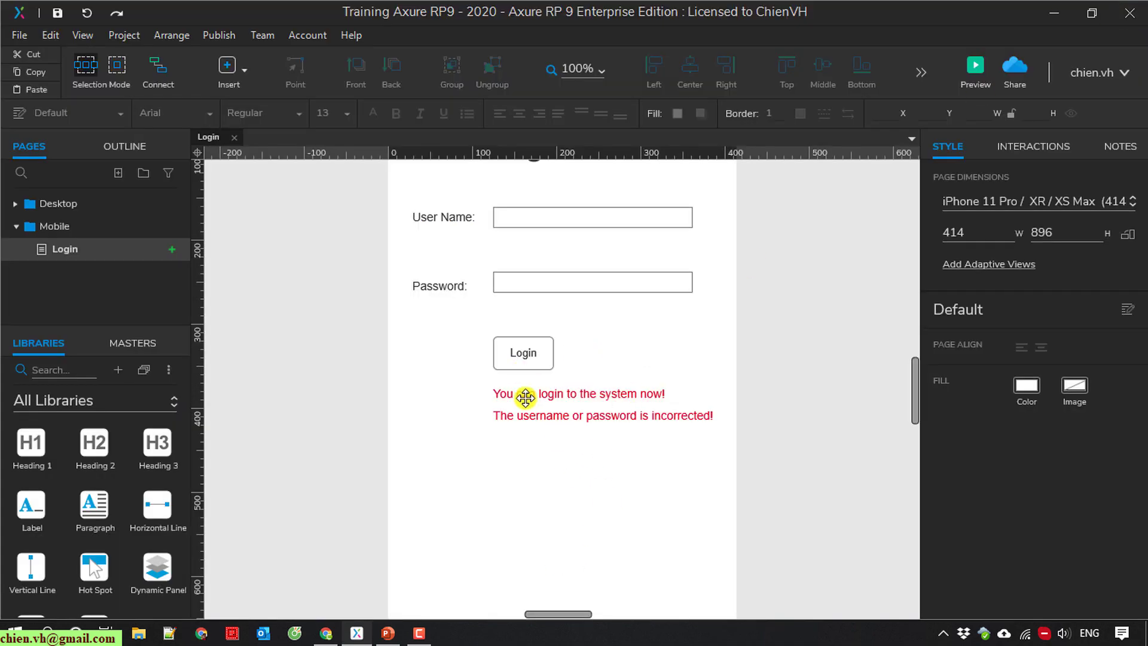
Toggle the Ok and NOk labels hidden with the Hide eye icon
click(559, 393)
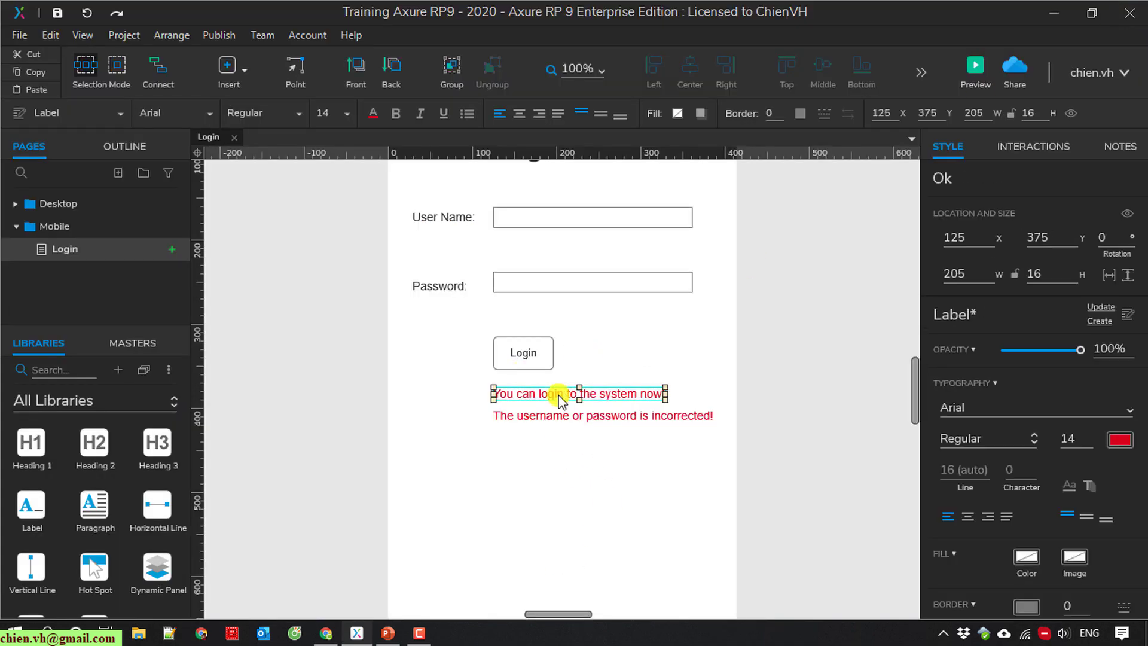
click(1129, 217)
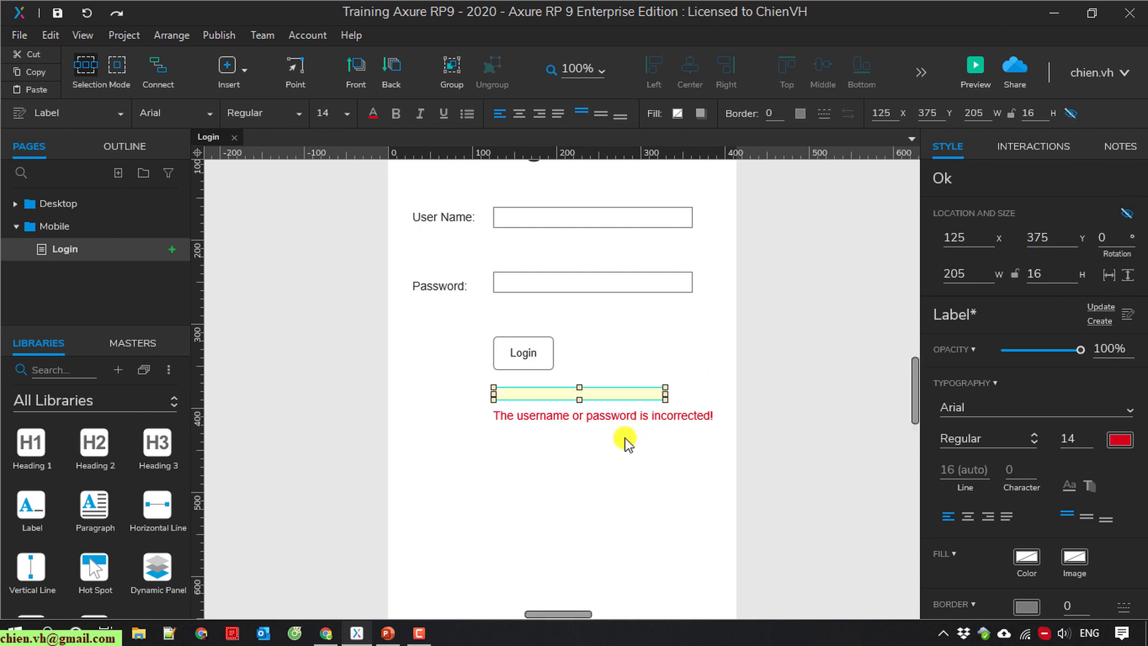
click(617, 415)
click(1129, 216)
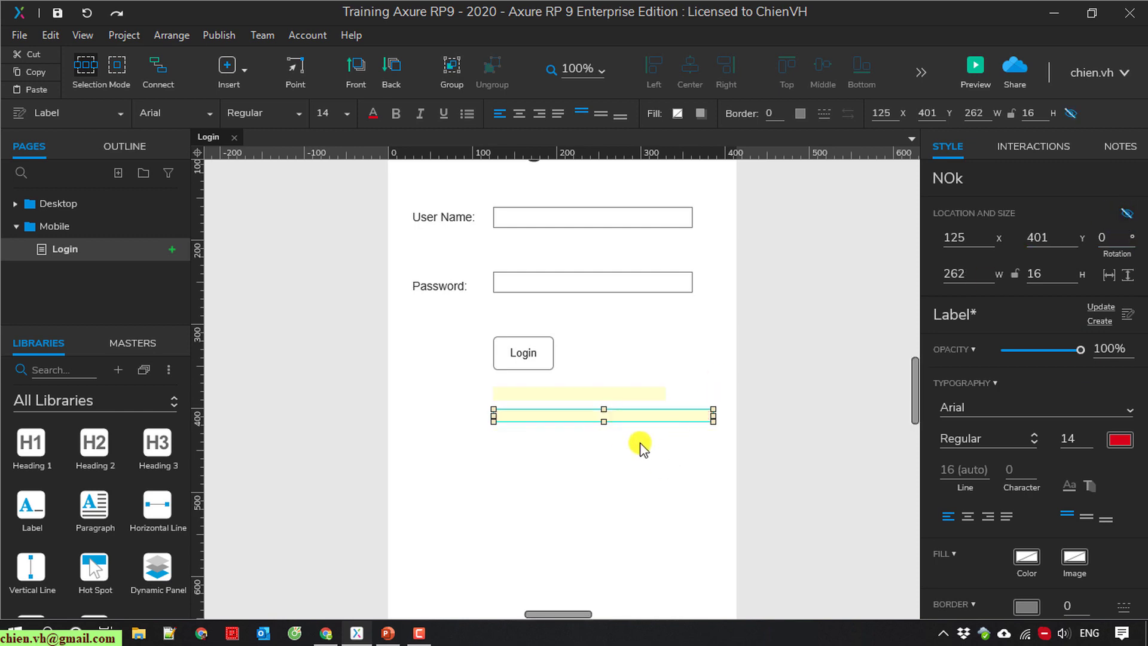
click(616, 432)
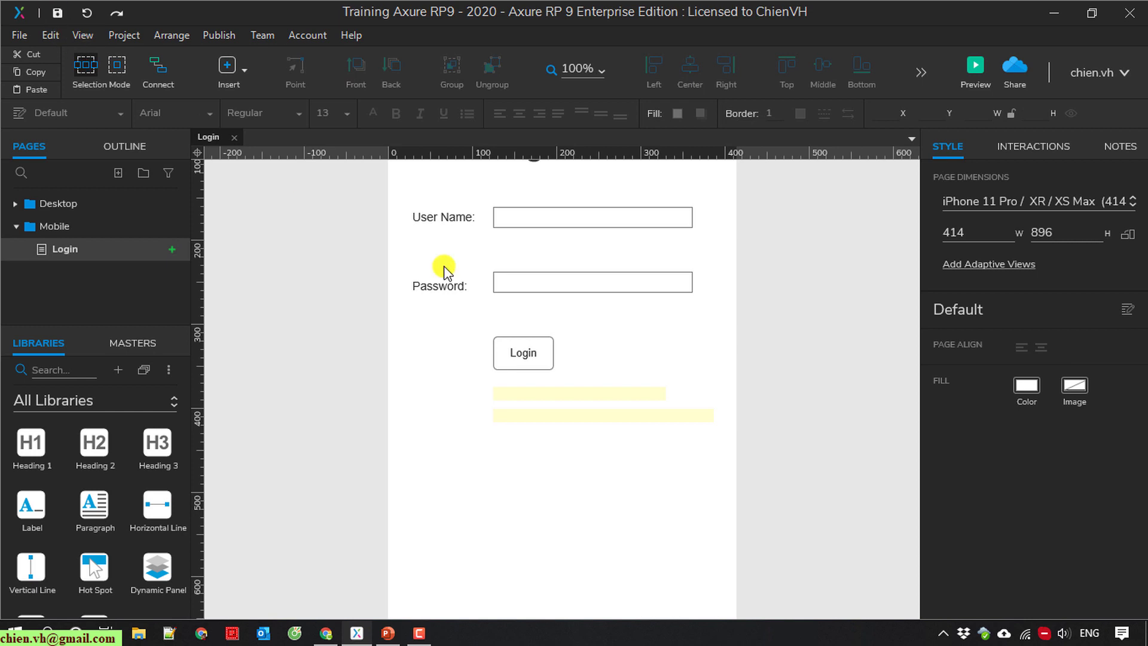
click(527, 352)
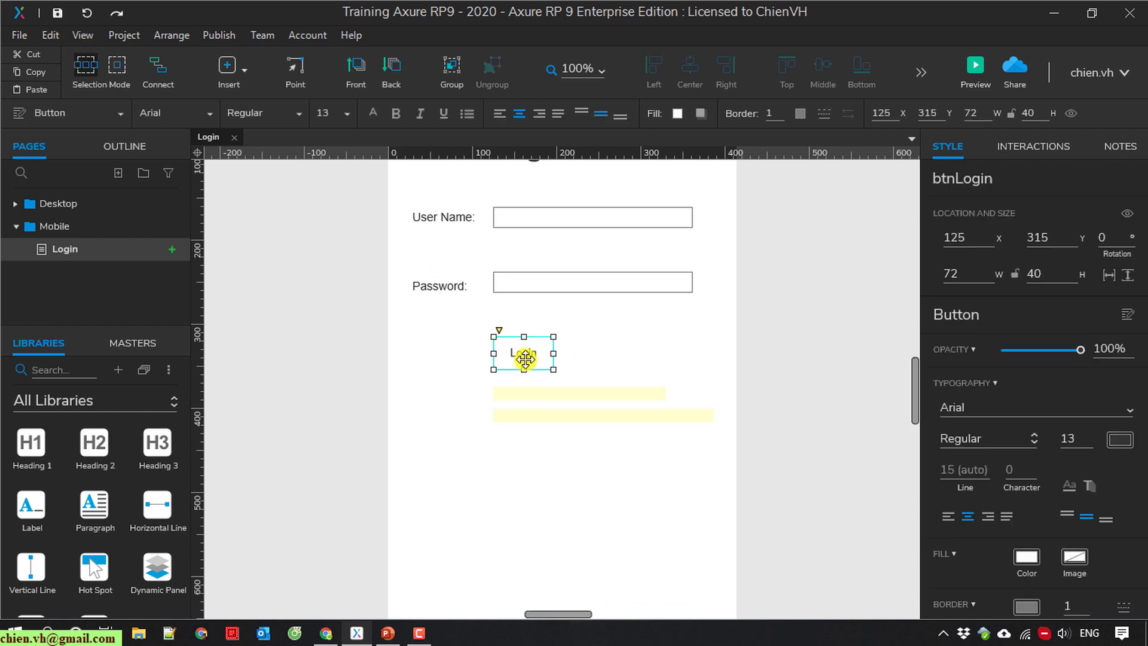
Add a Click or Tap interaction with a Show/Hide action to btnLogin, leaving its target unset
click(574, 404)
click(525, 350)
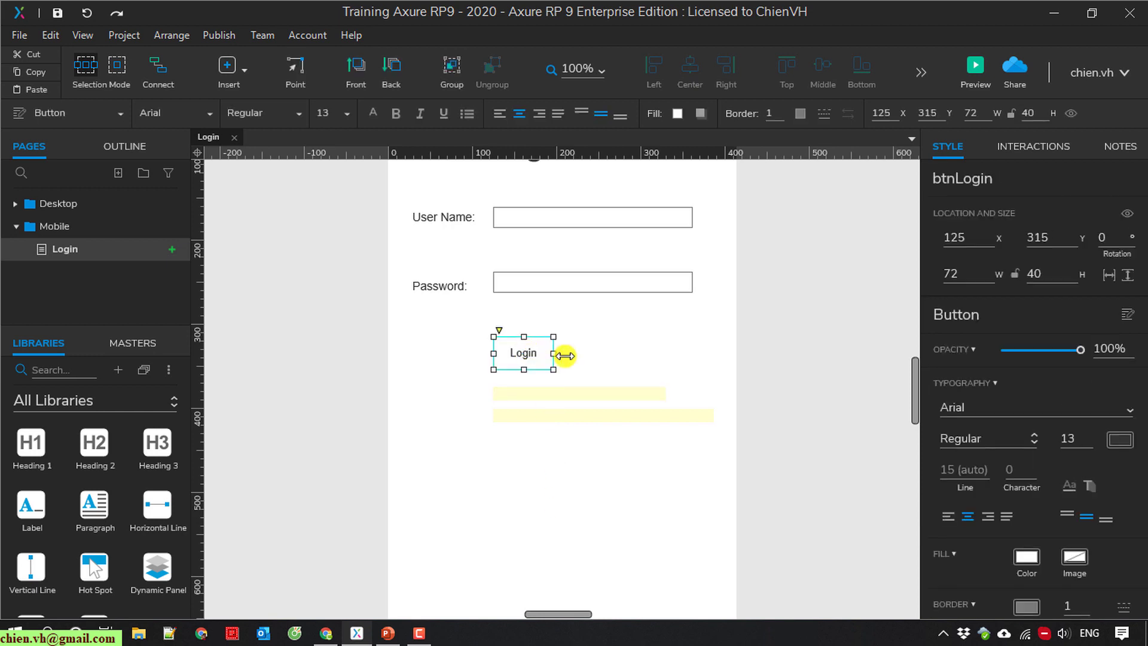
click(1045, 147)
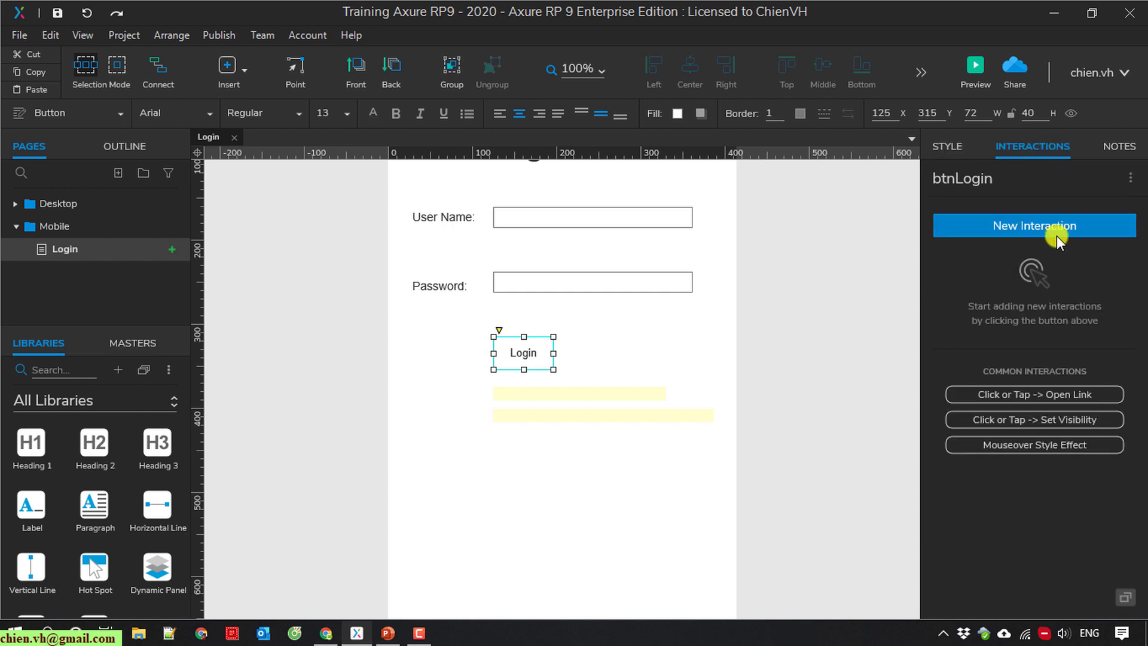
click(1038, 228)
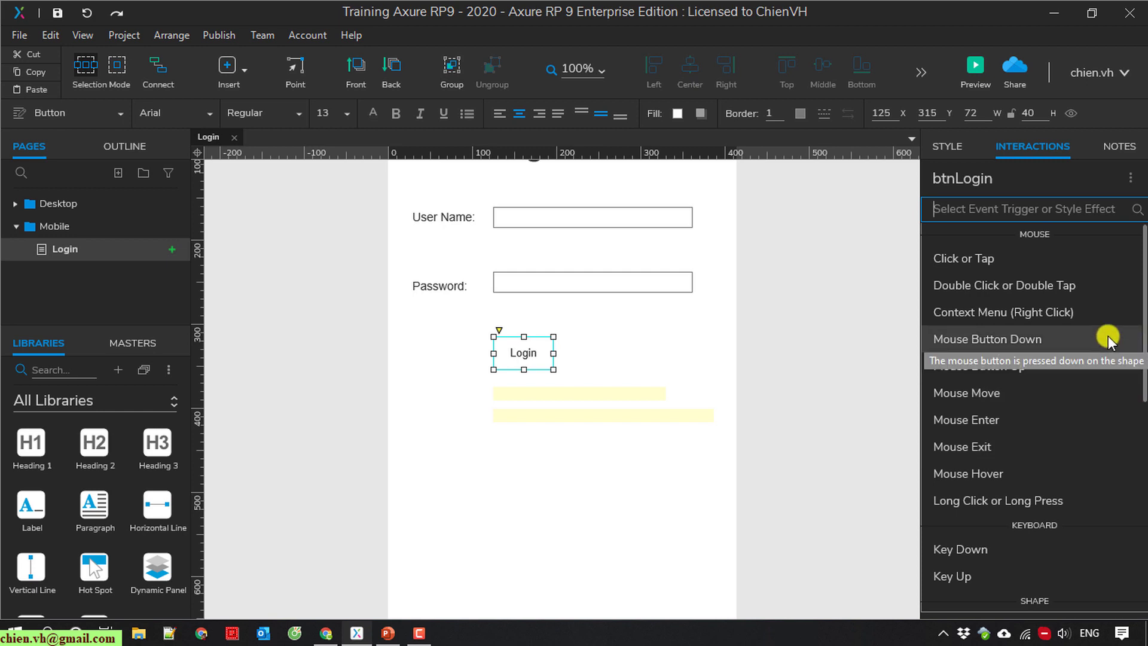
click(965, 258)
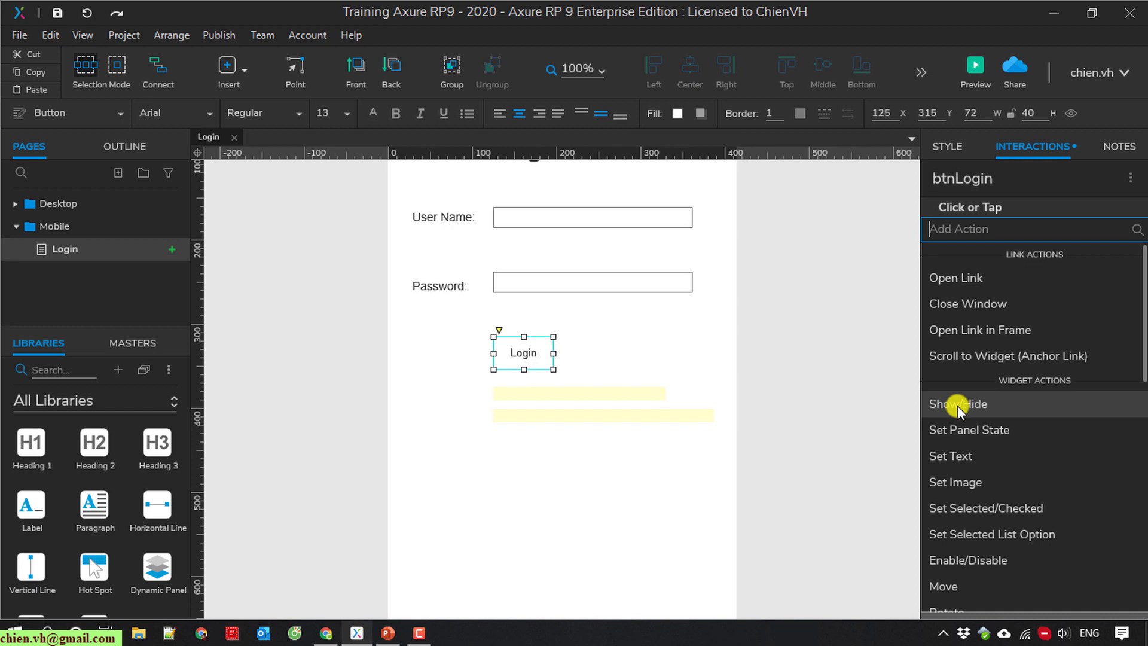
click(958, 405)
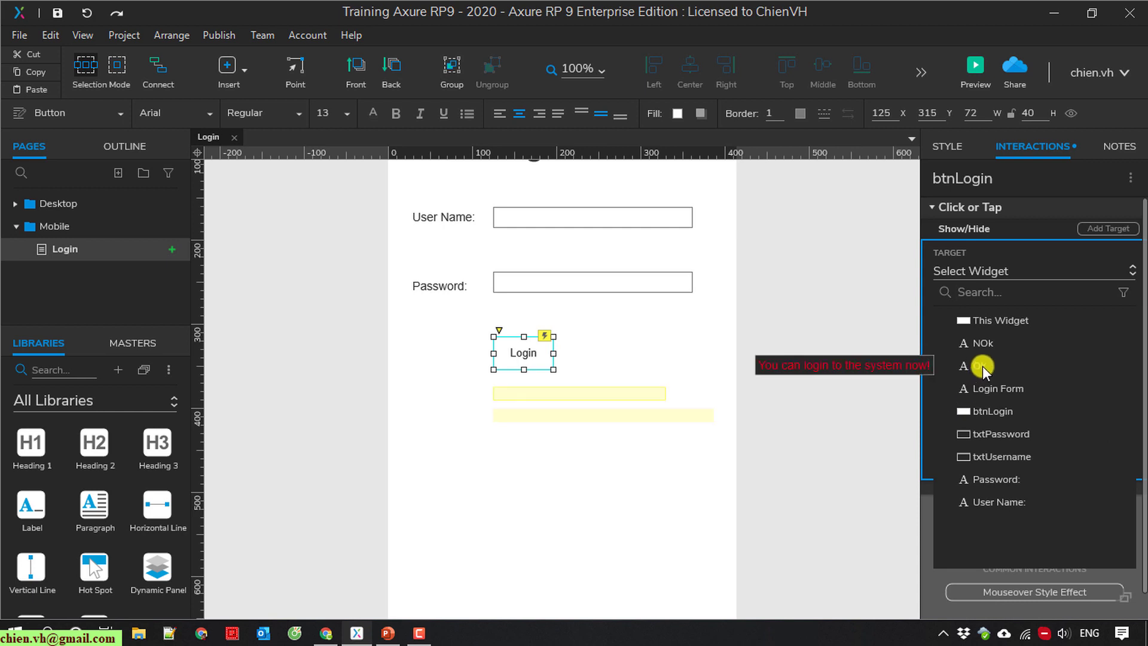
click(1109, 227)
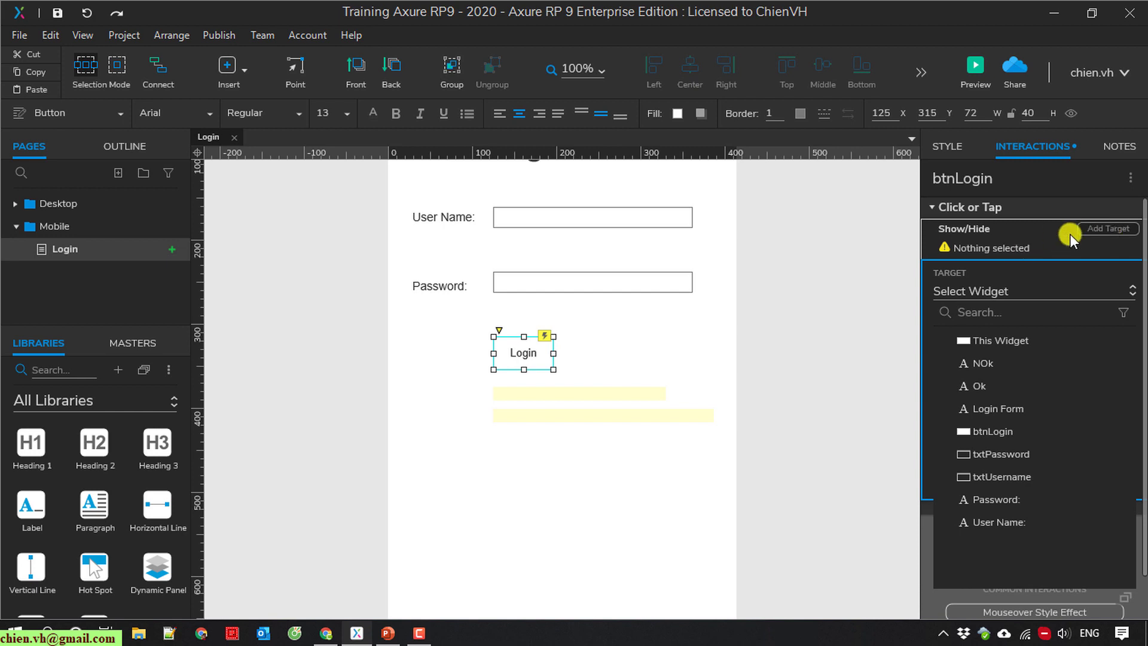
click(1103, 227)
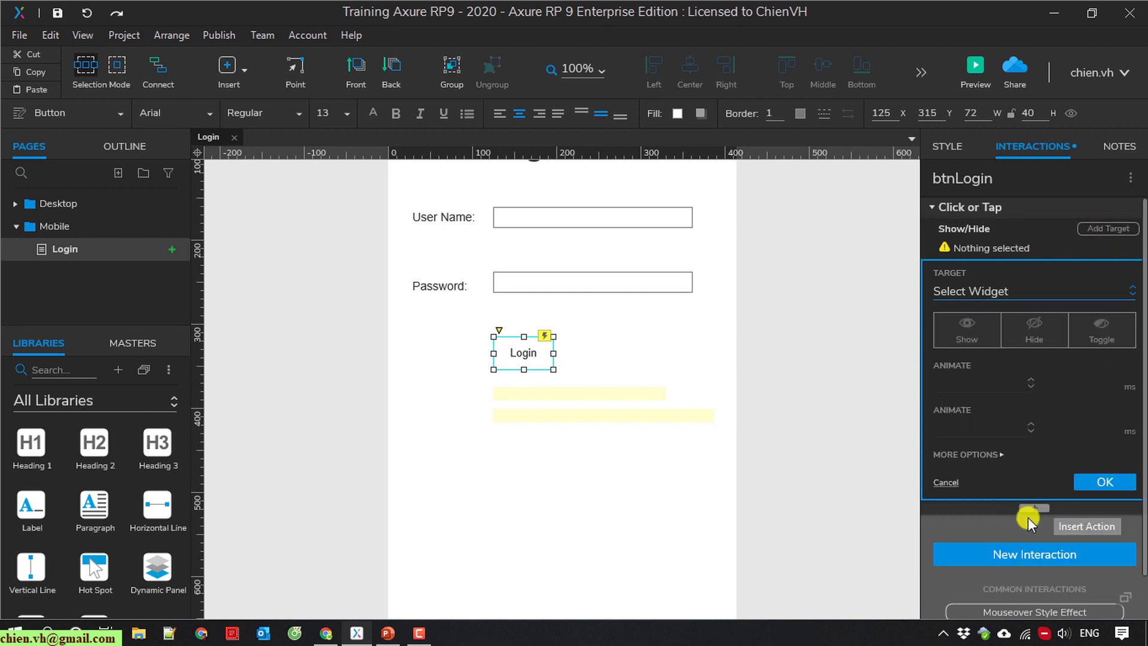
click(945, 482)
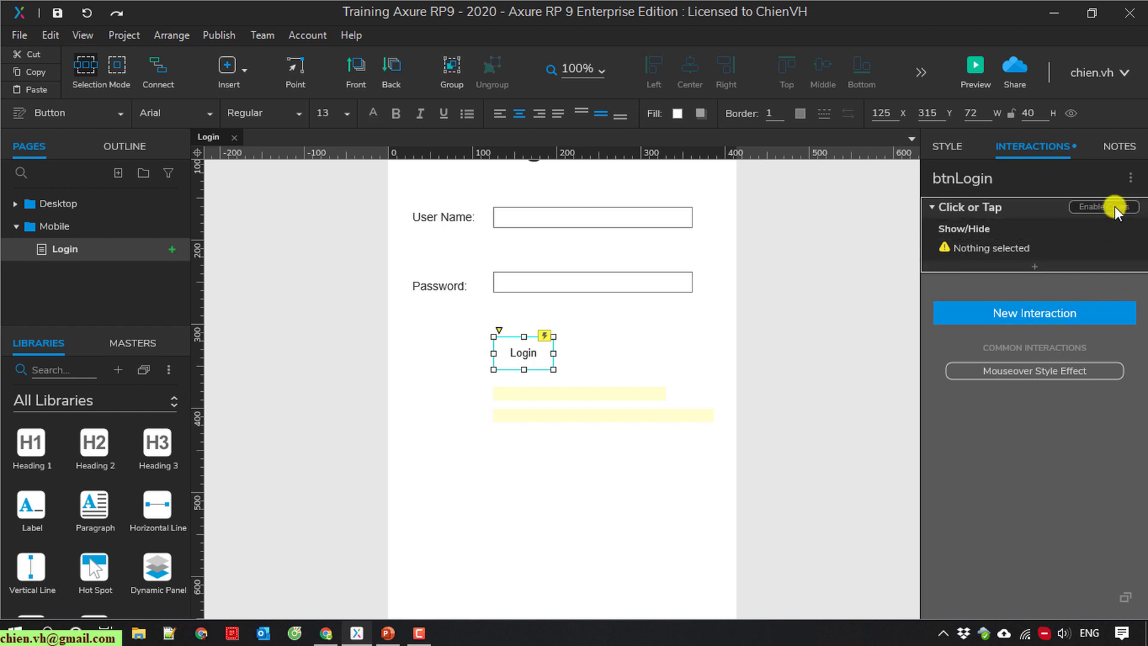
Add a Case 1 condition requiring txtUsername's text to equal admin
click(1115, 206)
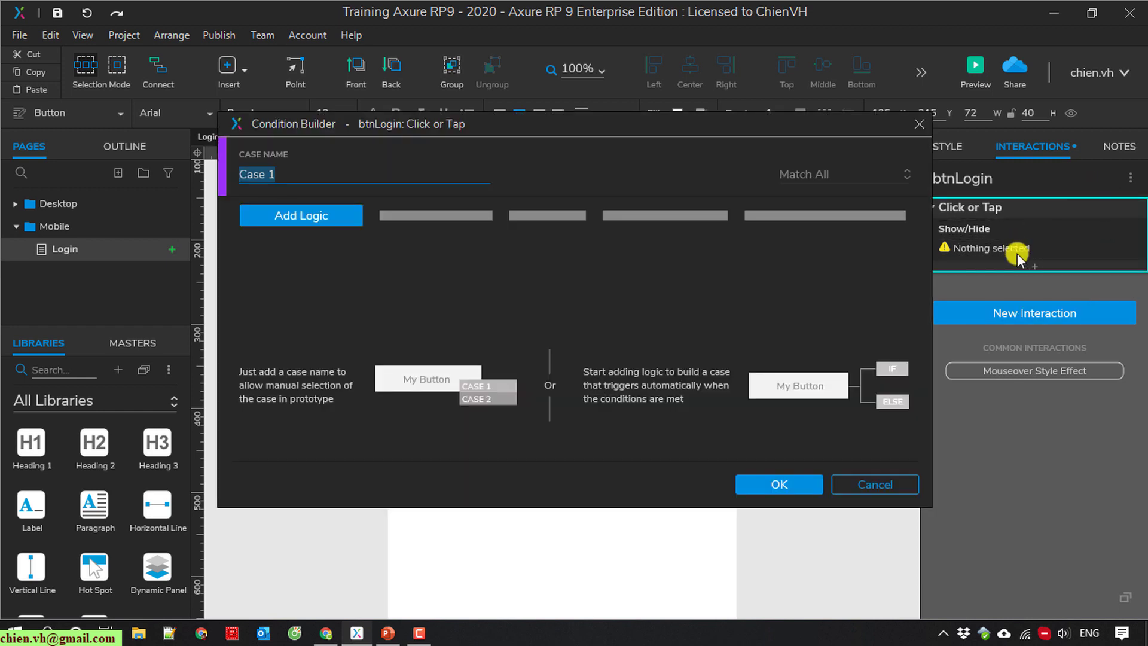
click(318, 213)
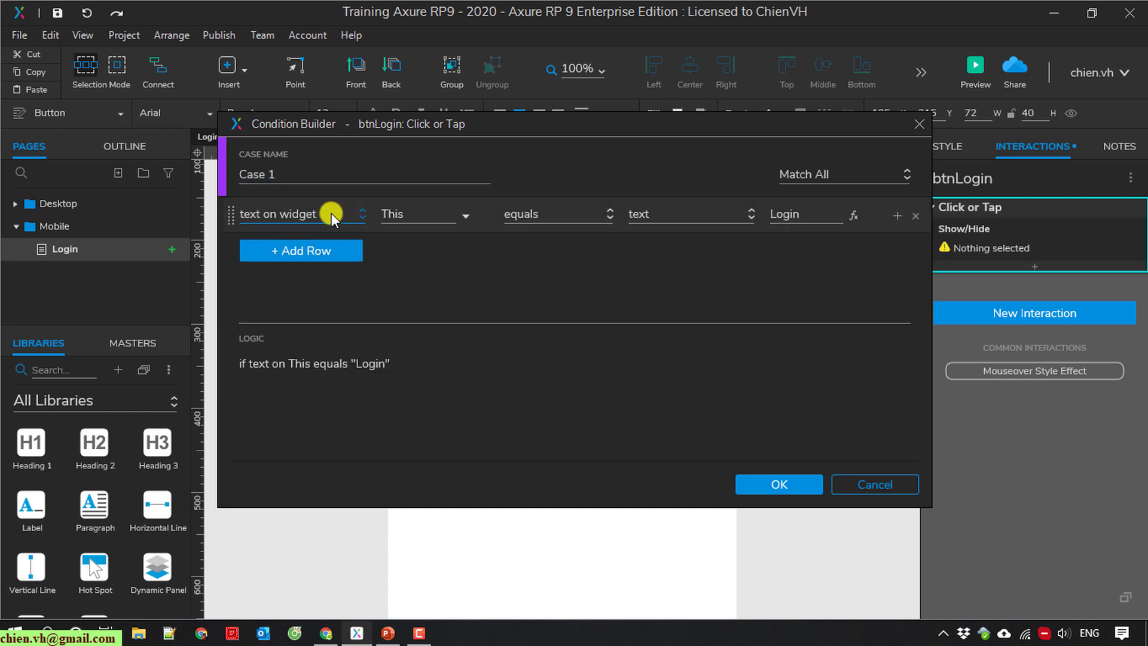
click(460, 214)
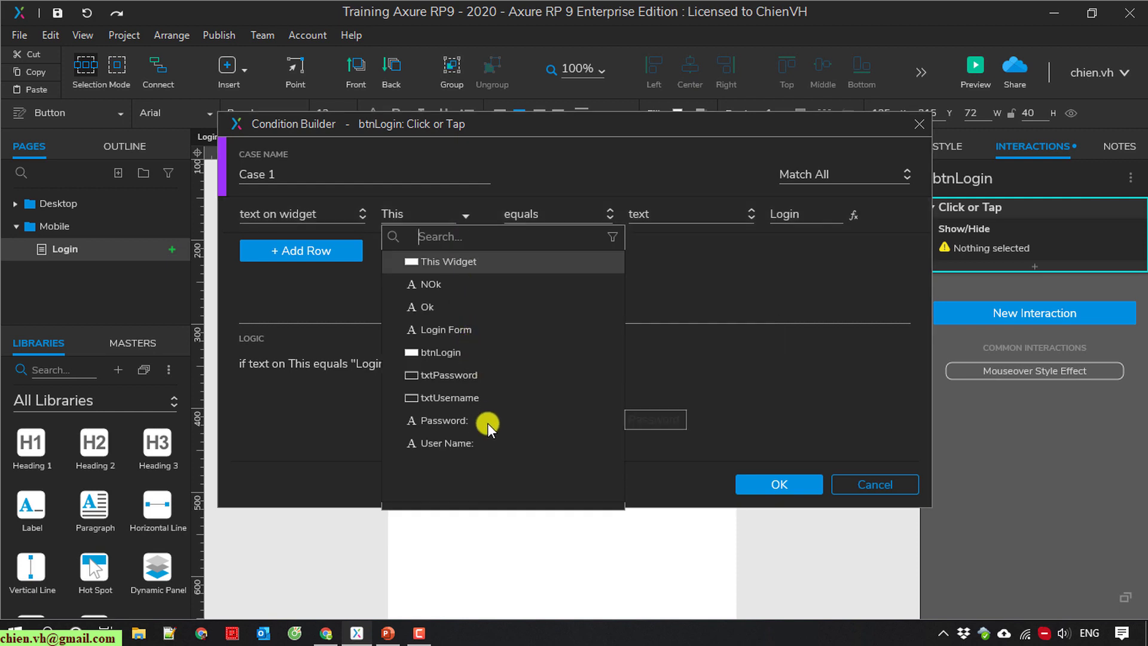
click(468, 397)
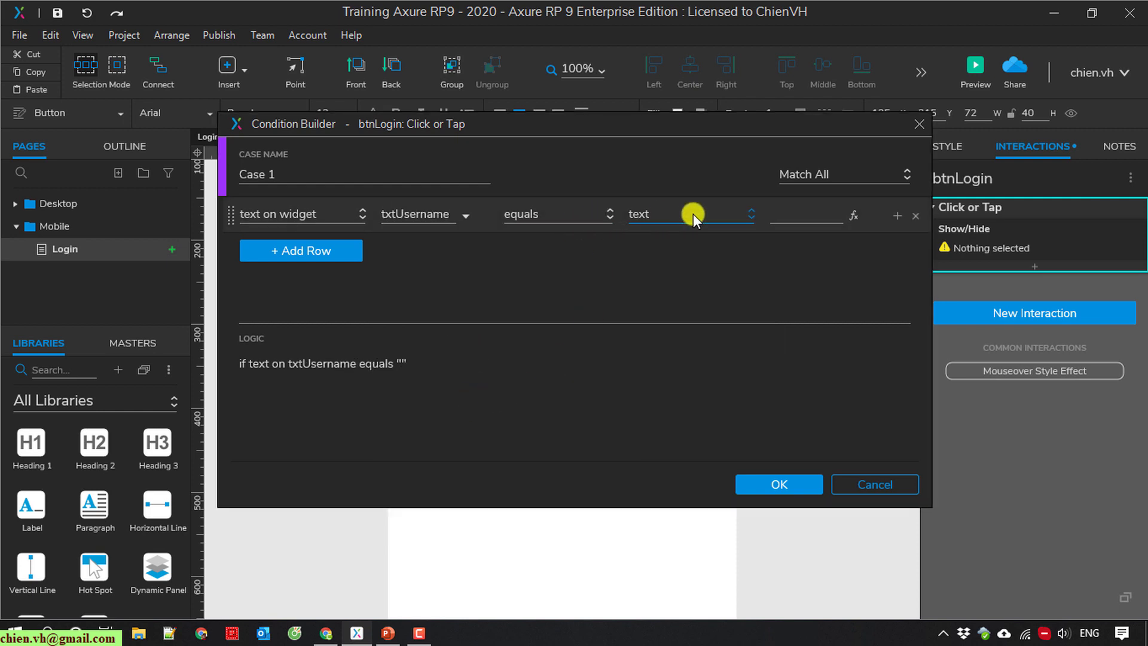
click(740, 218)
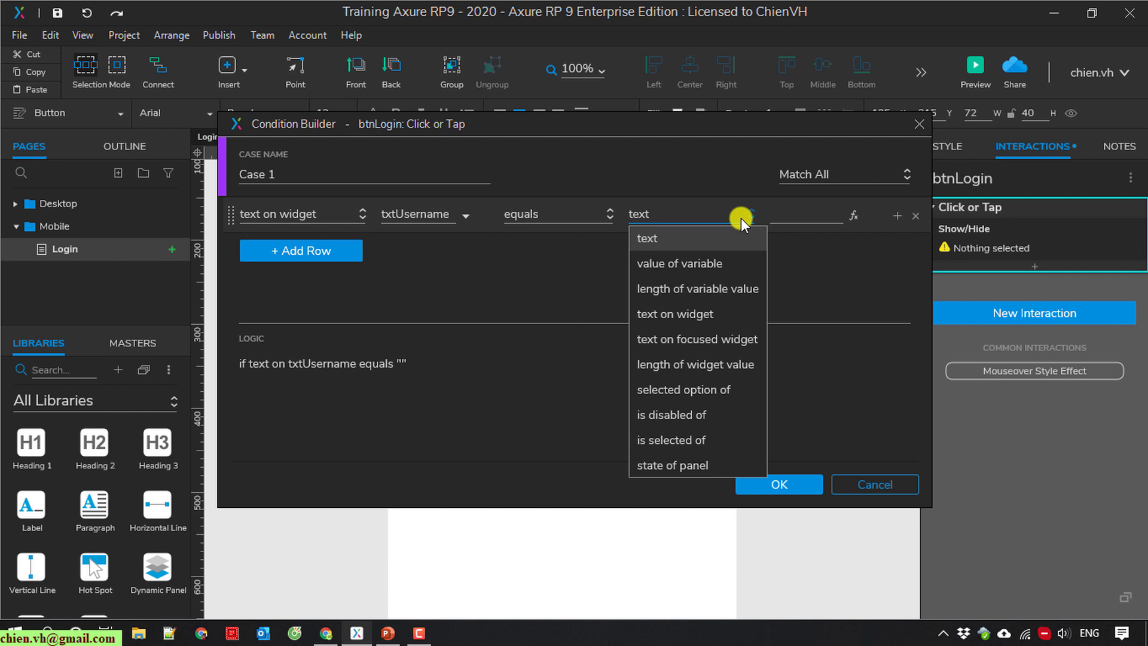
click(784, 214)
text(a)
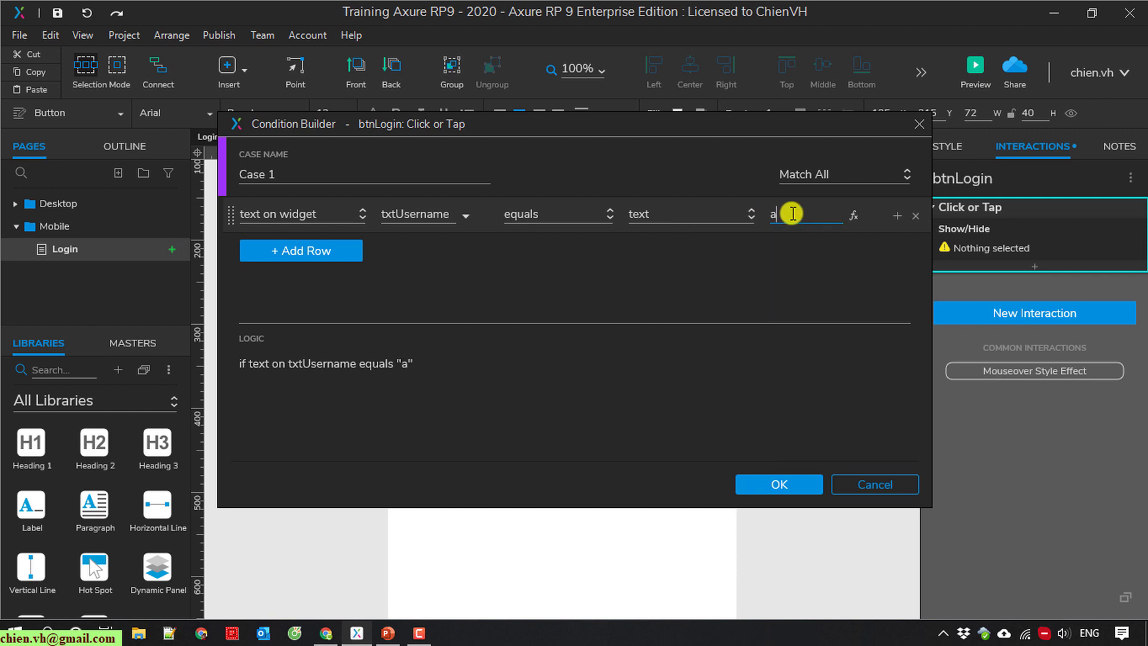
text(dmin)
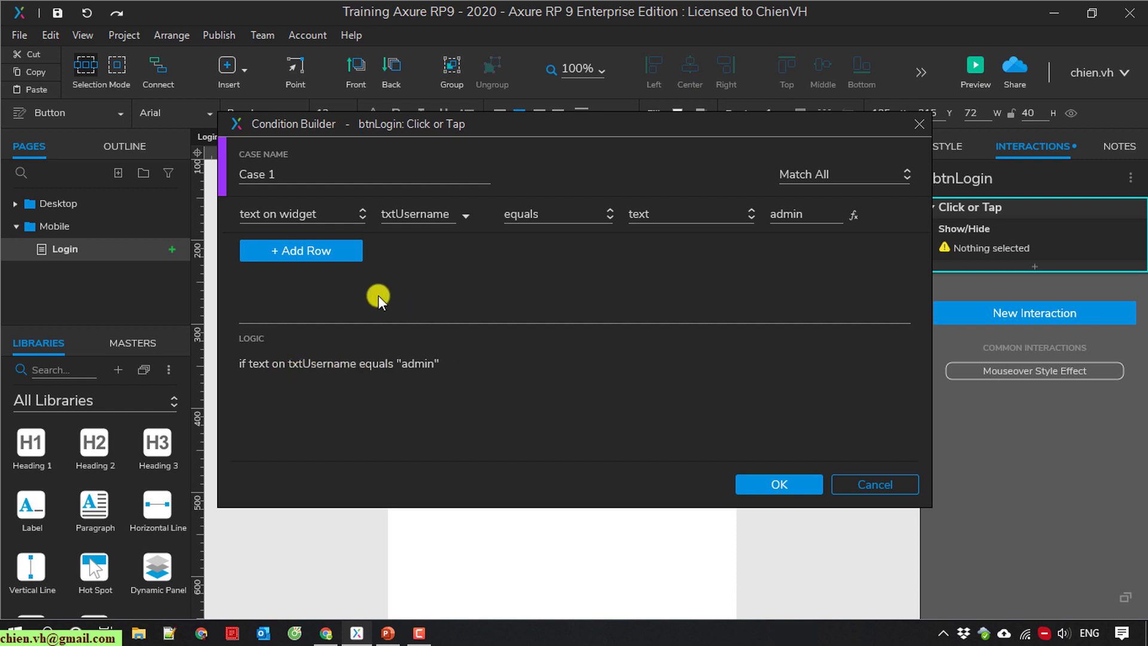
Add a second condition requiring txtPassword to equal admin, and confirm
click(332, 250)
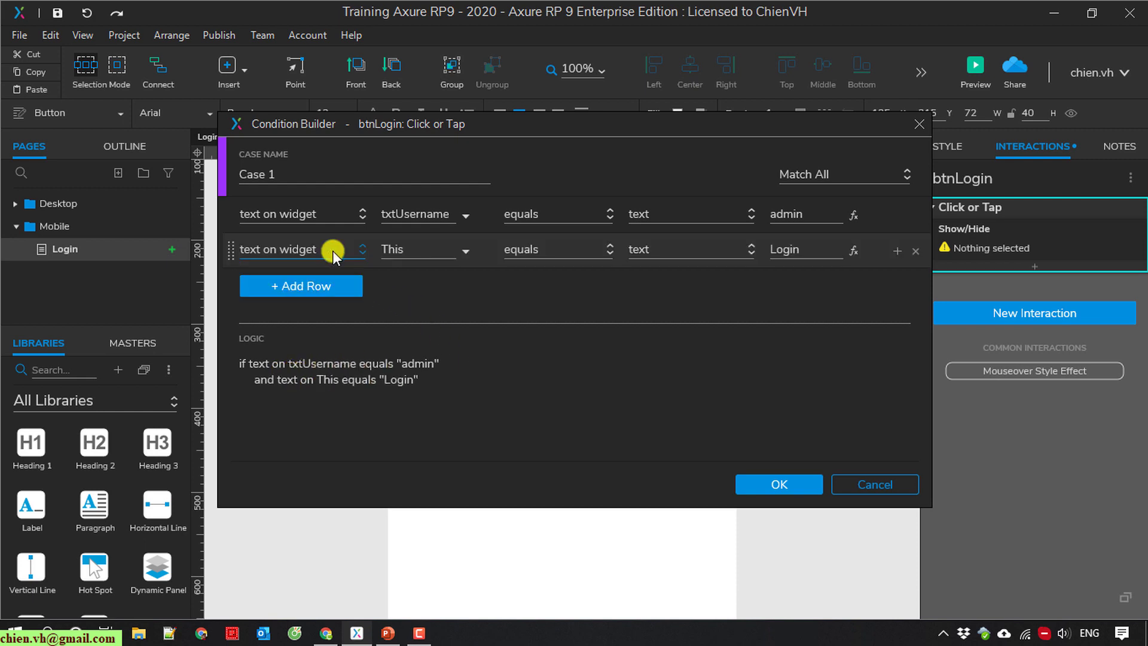
click(455, 250)
click(465, 413)
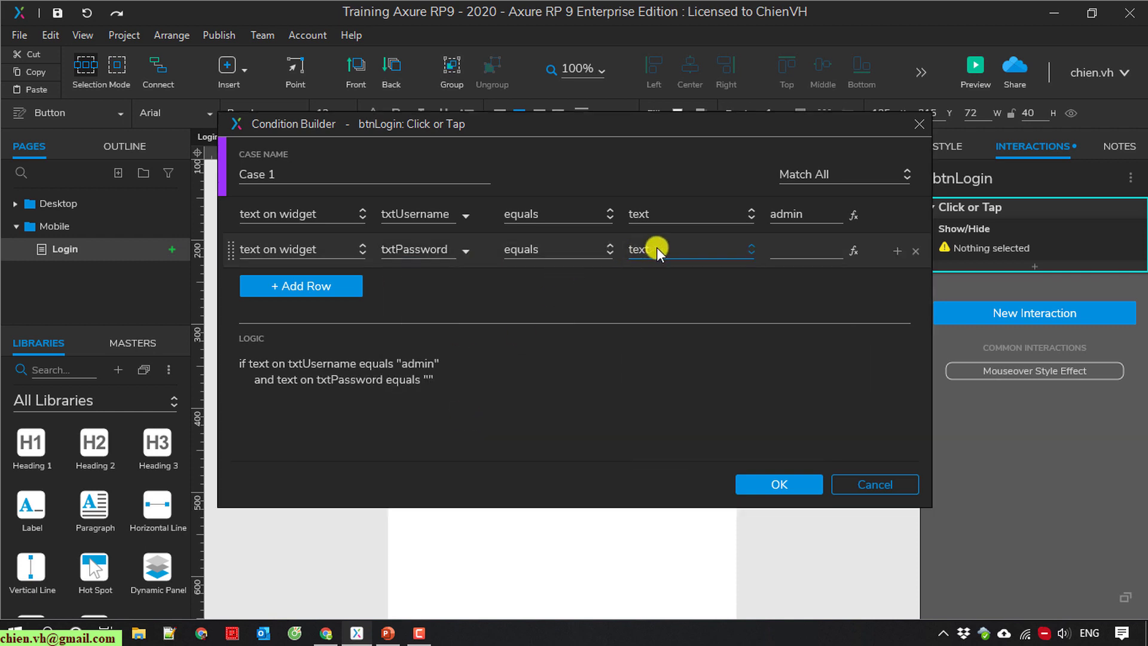
click(791, 245)
text(admin)
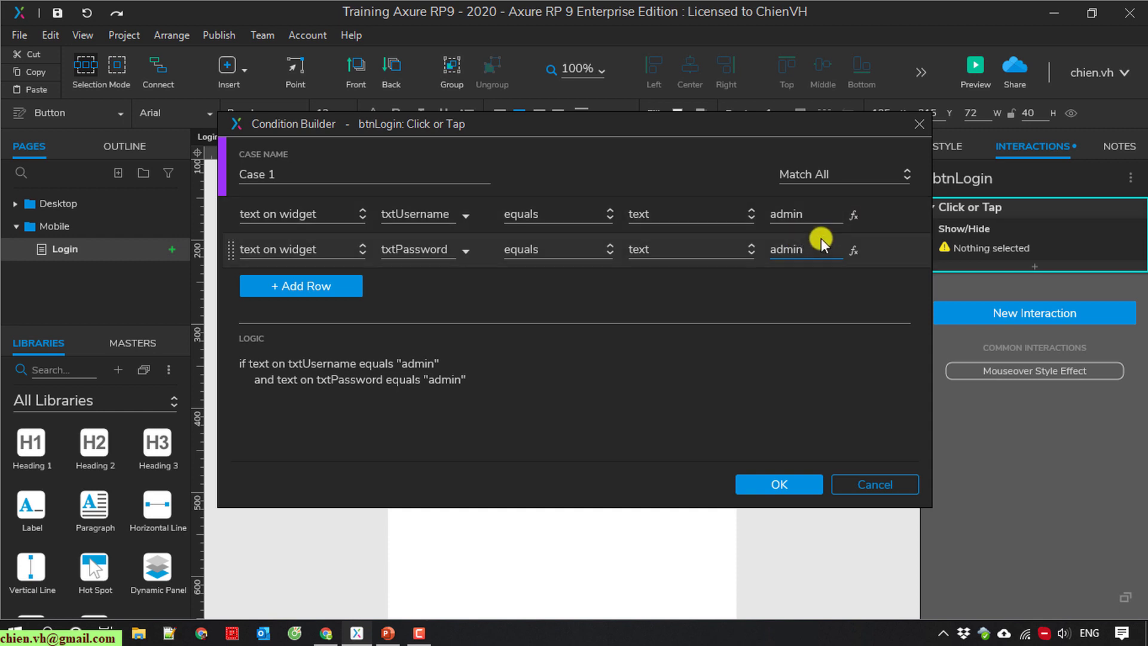
click(795, 485)
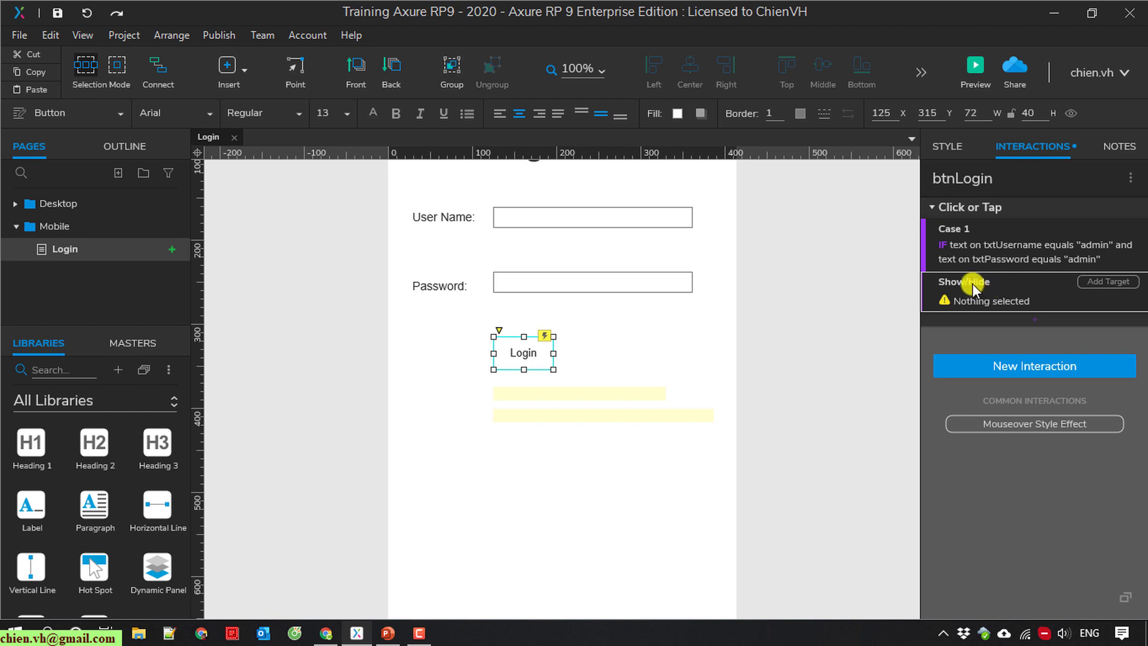
Delete the empty Show/Hide action from Case 1
click(931, 206)
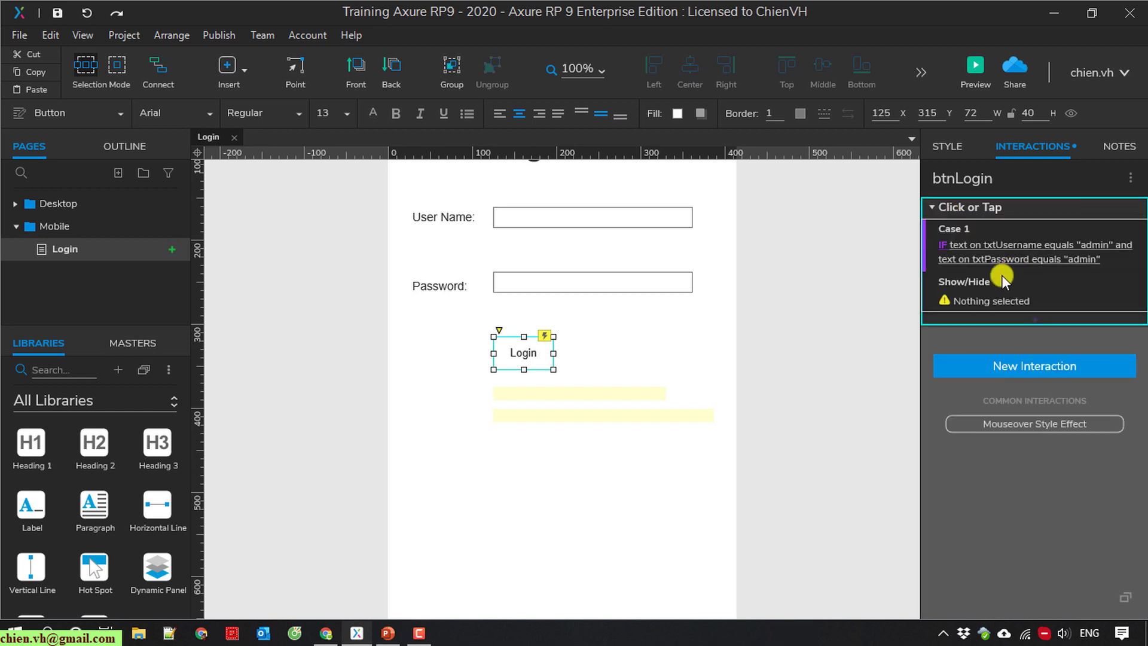
right_click(978, 289)
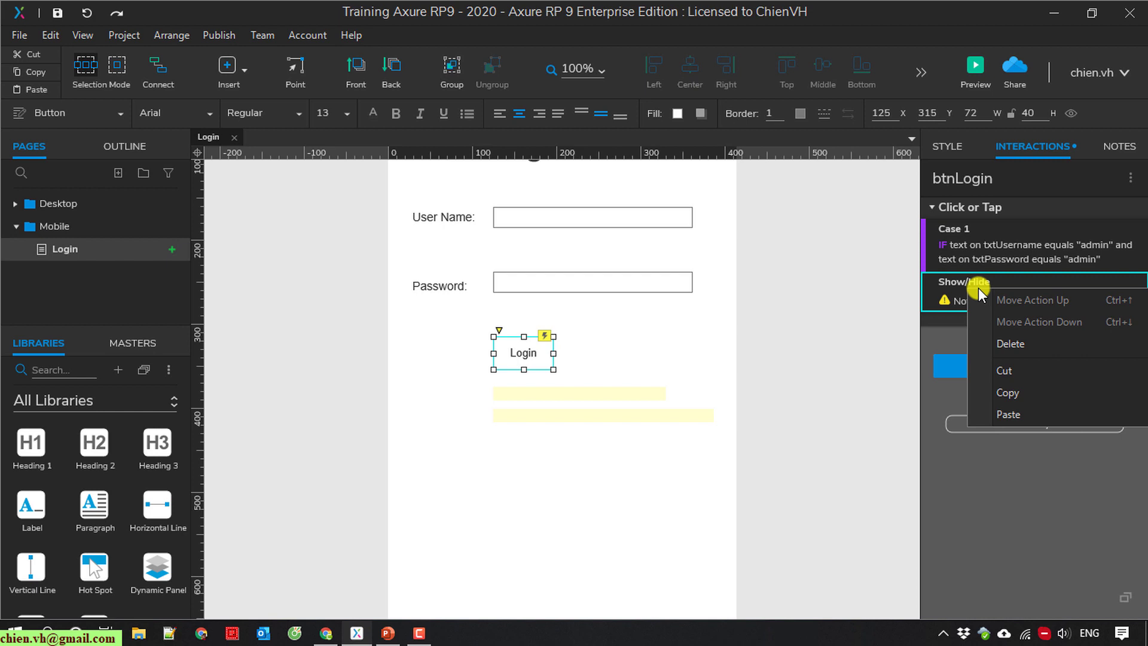
click(1012, 341)
click(1049, 246)
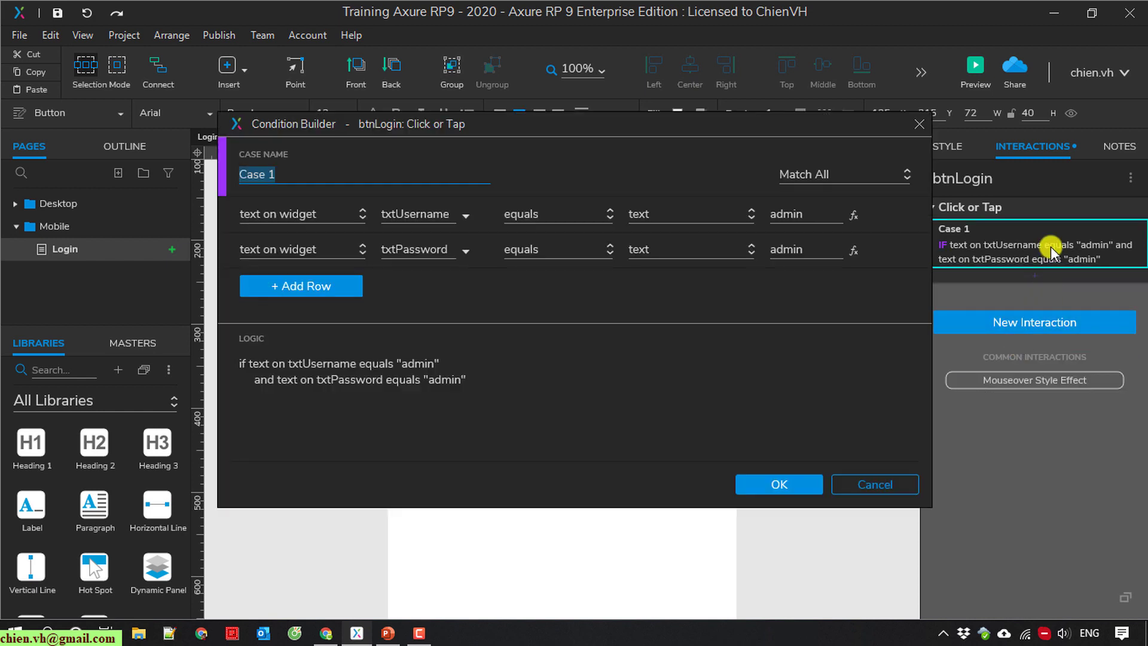
click(918, 124)
Add a Show/Hide action to Case 1 that shows the Ok label
click(1039, 274)
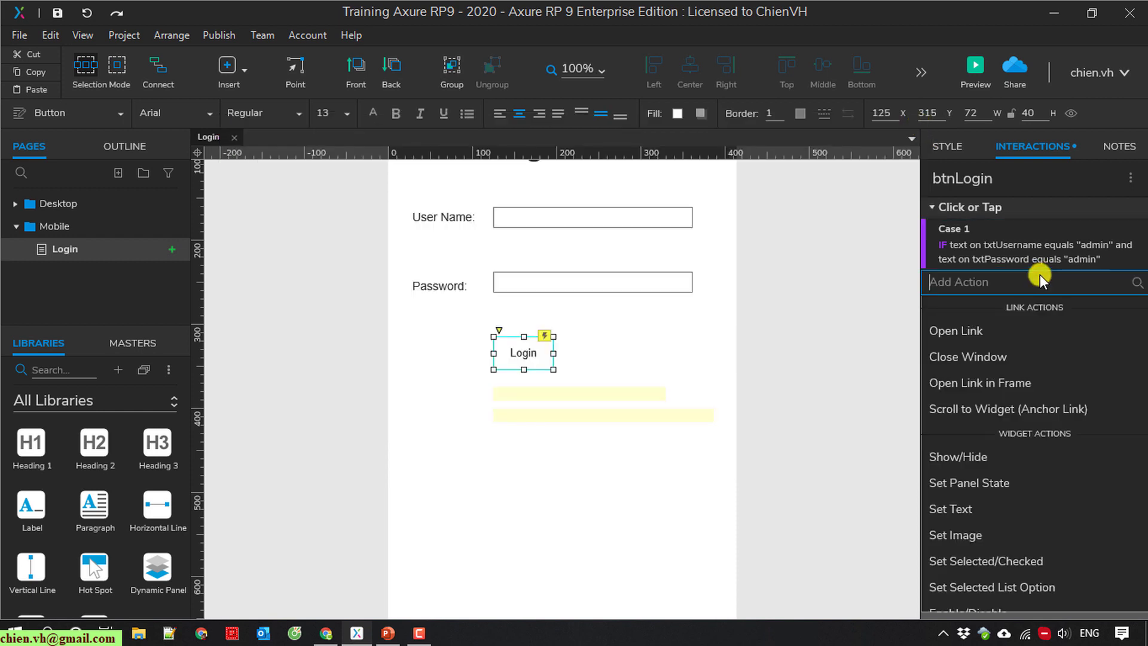
click(1001, 456)
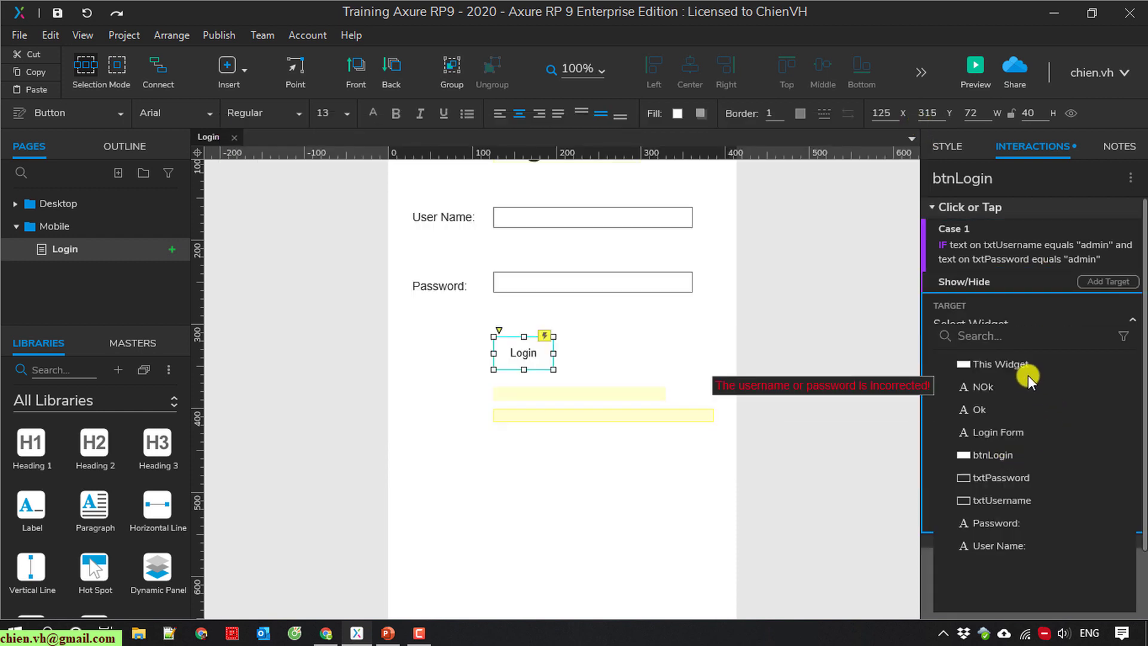
click(981, 410)
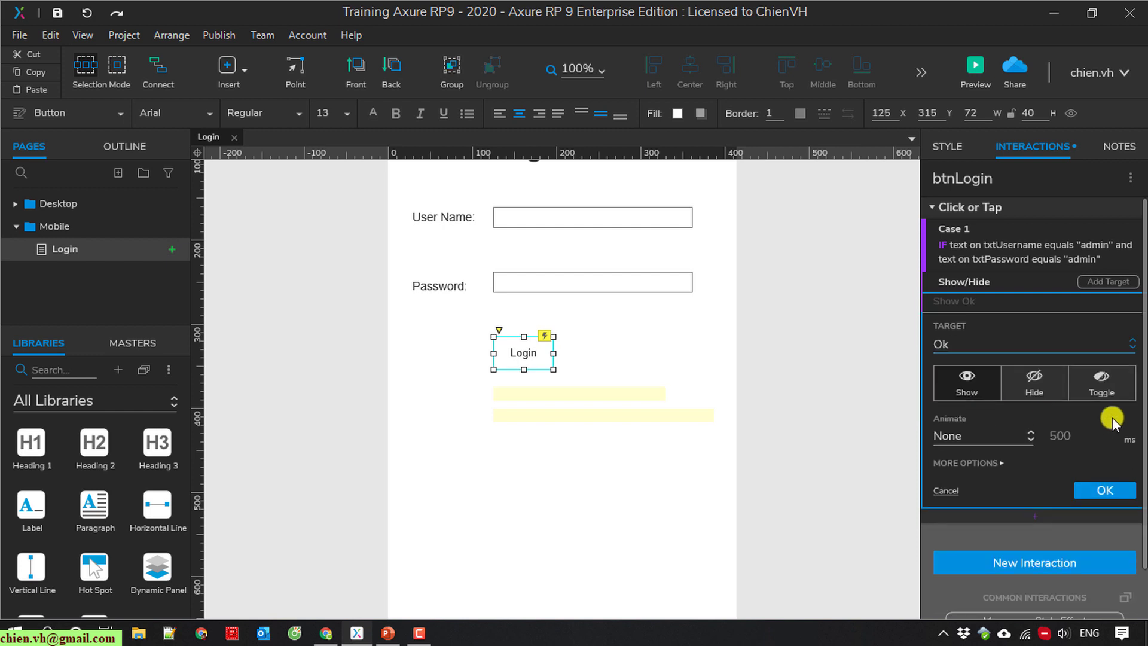
click(1106, 491)
click(750, 461)
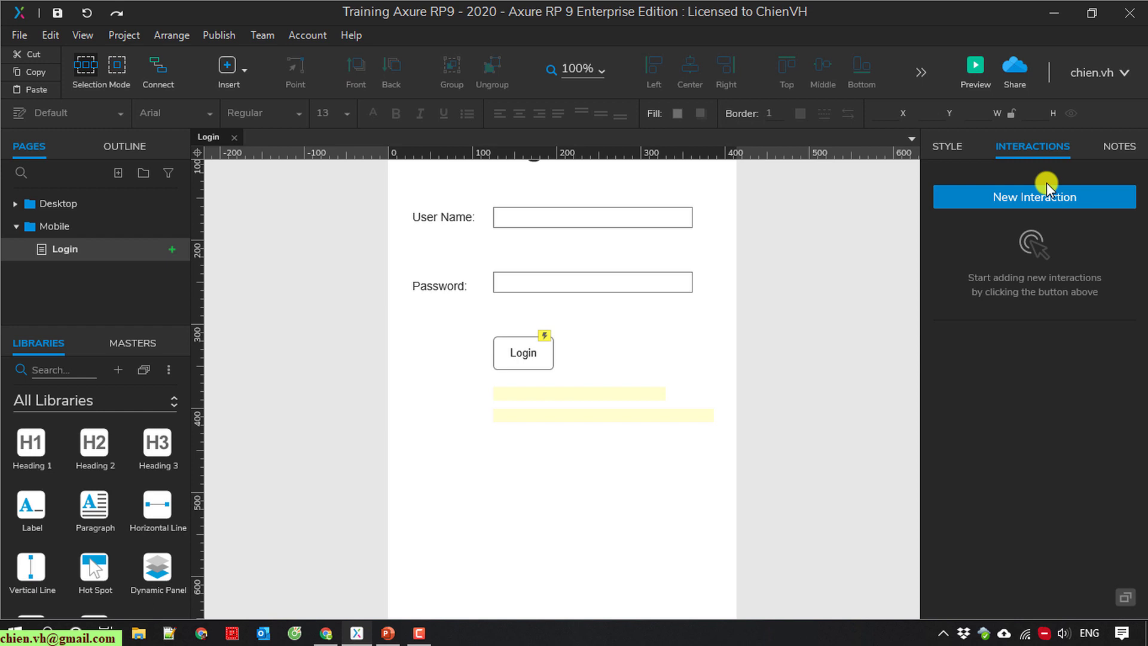
click(519, 355)
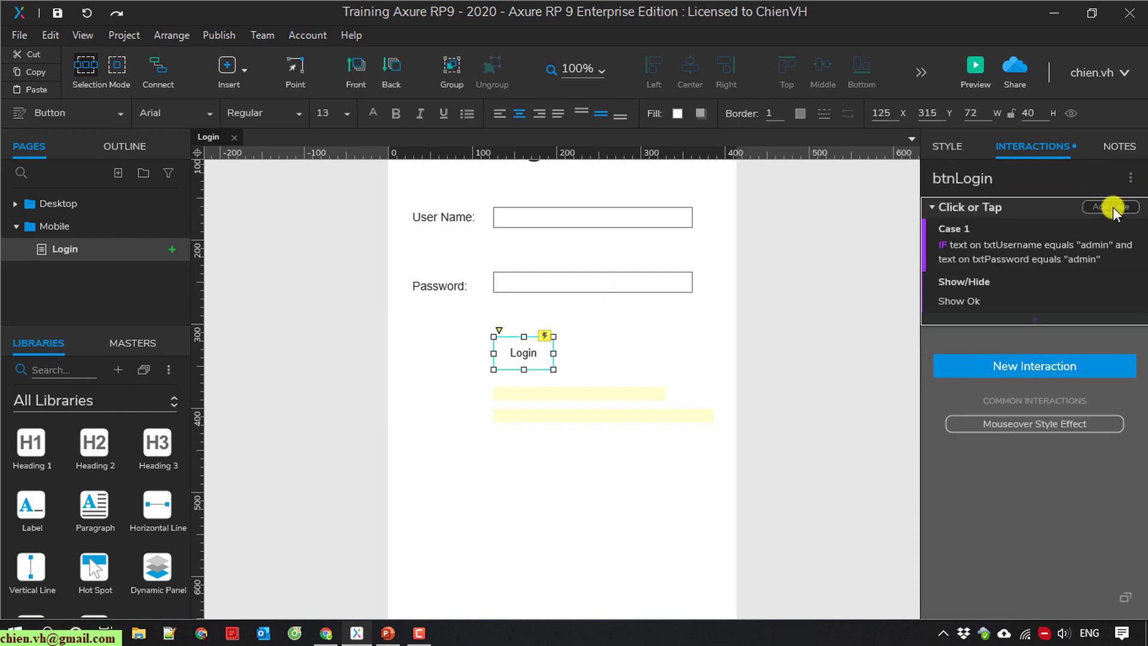
Add Case 2 with the condition txtUsername text does not equal 'admin'
click(1113, 207)
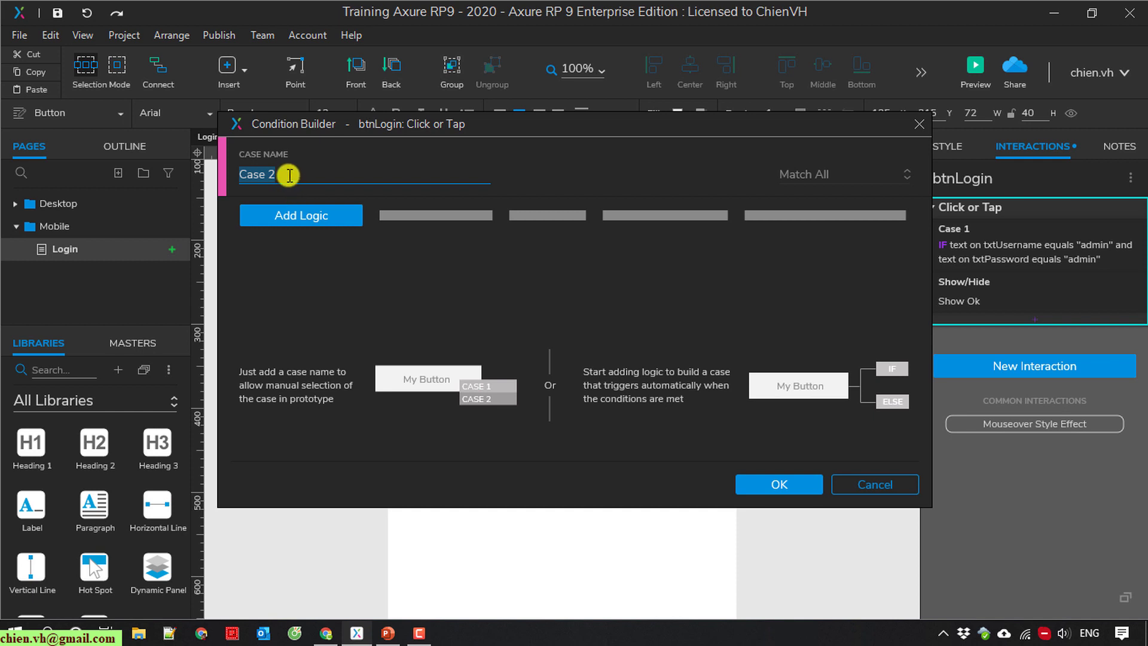
click(333, 215)
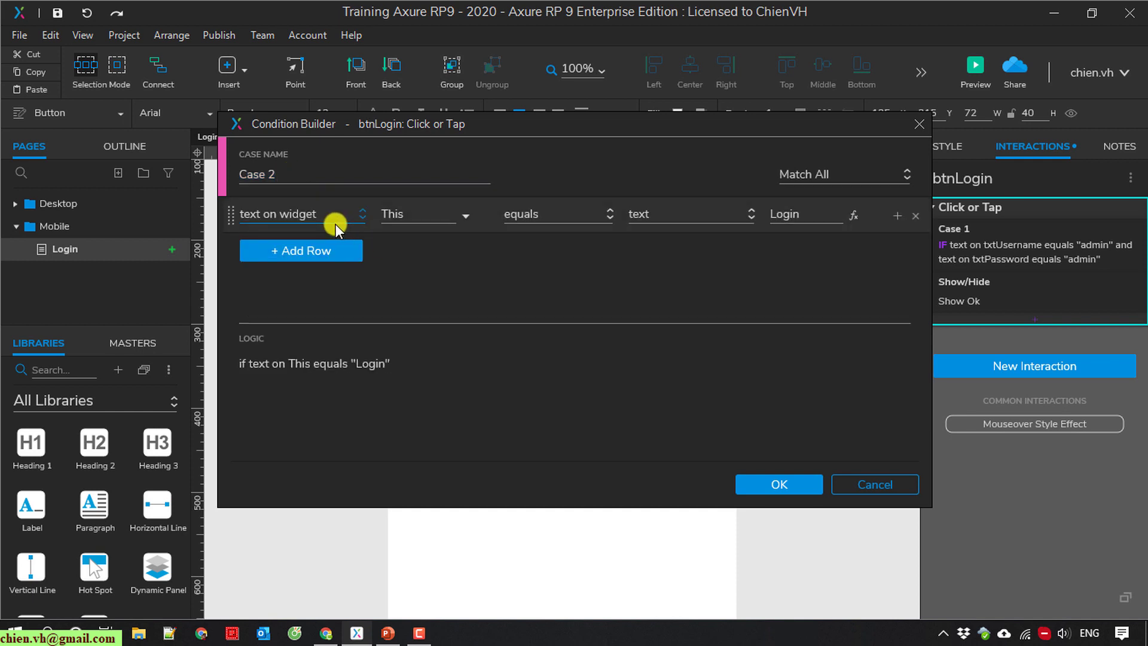
click(453, 213)
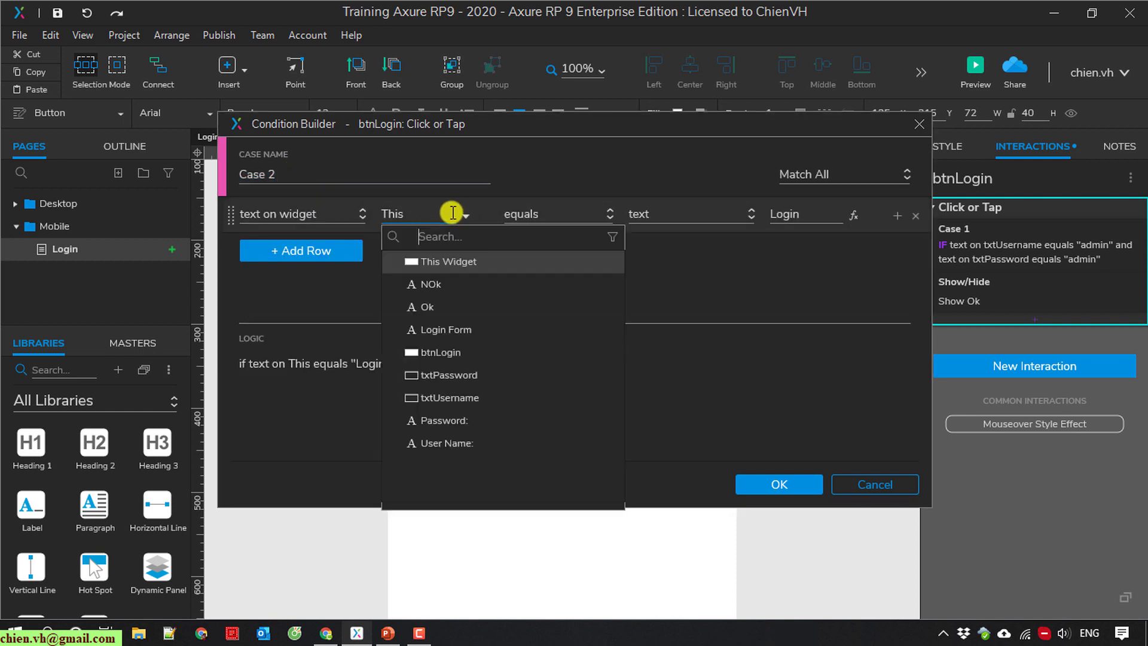
click(469, 397)
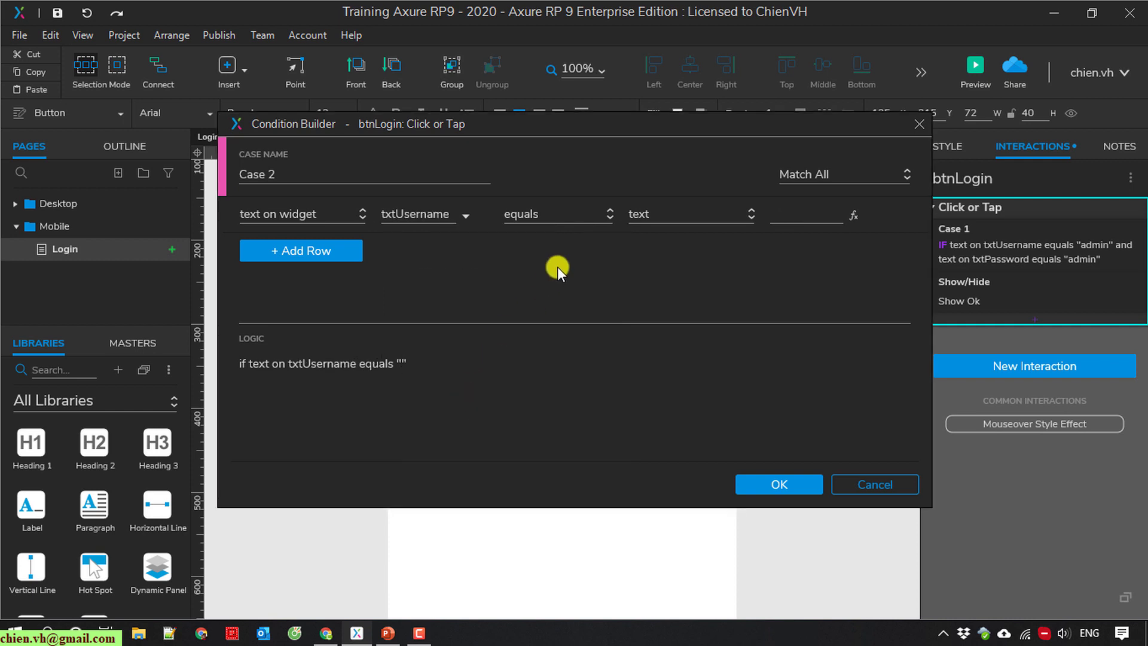
click(597, 212)
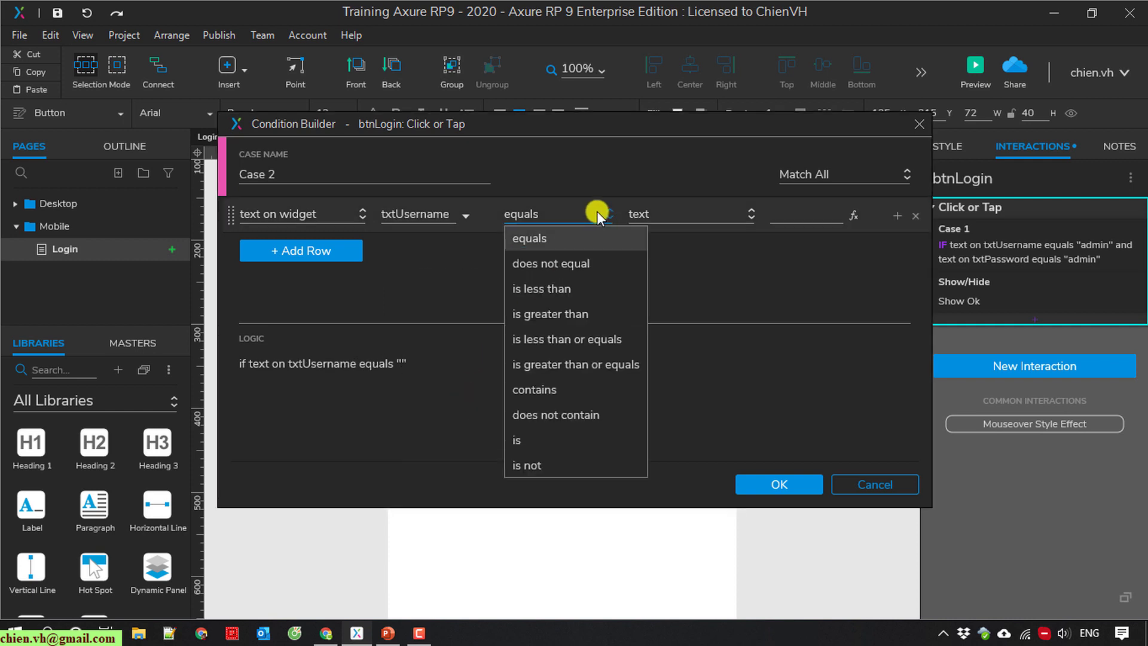
click(572, 262)
click(789, 214)
text(admin)
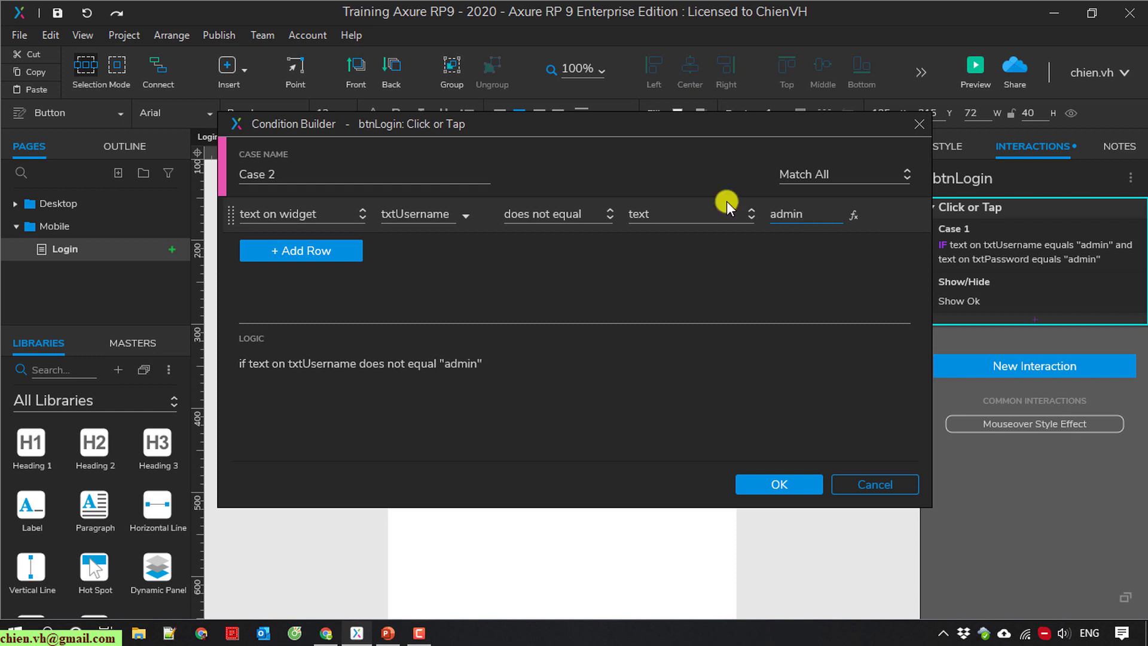
click(855, 275)
click(895, 215)
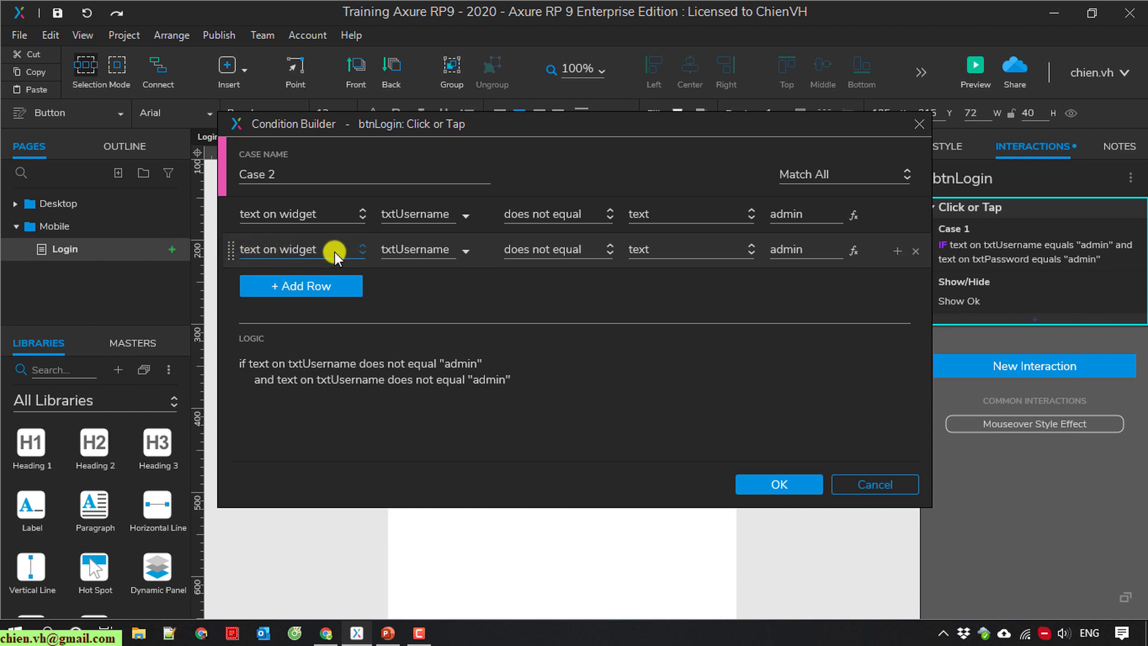
click(459, 249)
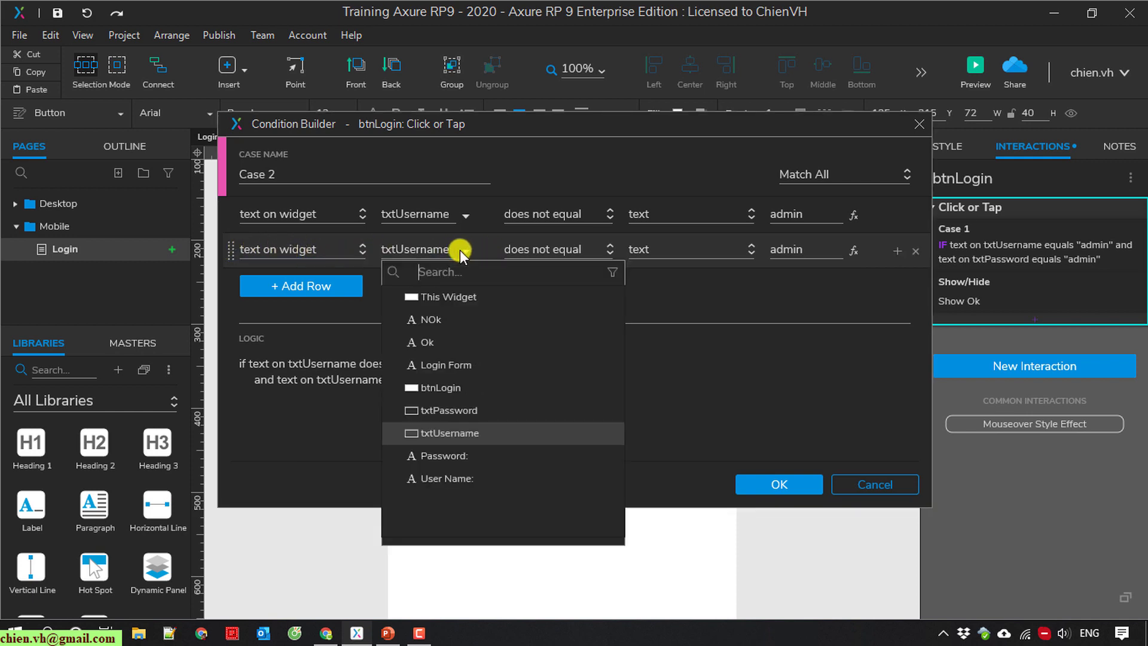
click(472, 407)
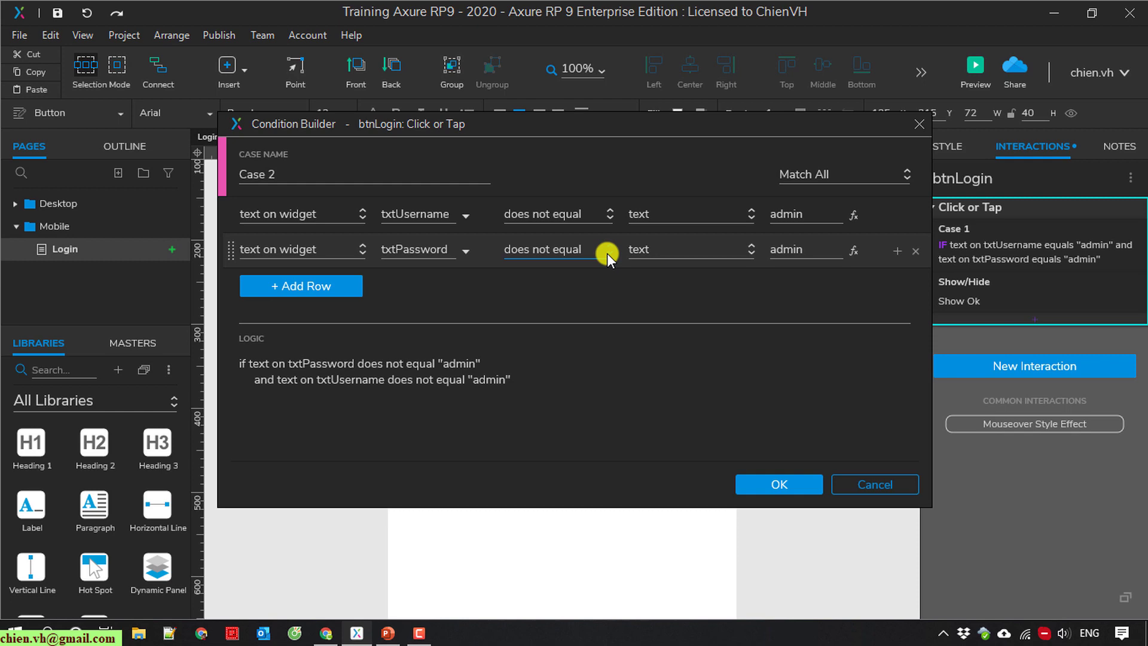
click(792, 250)
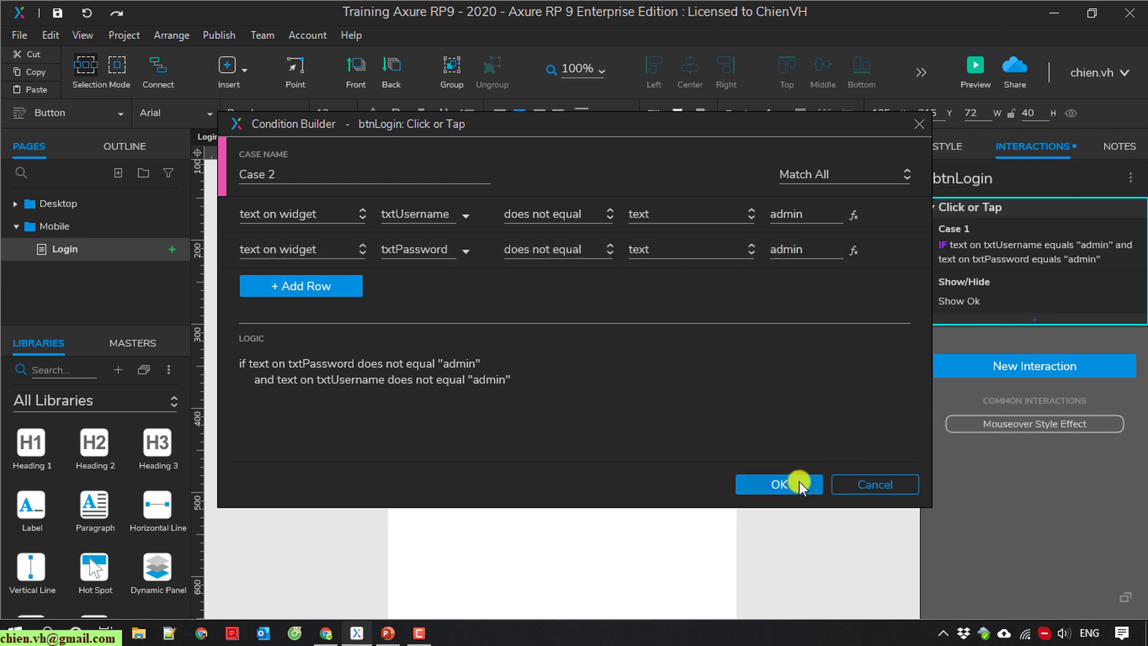
click(798, 482)
mouse_move(1034, 363)
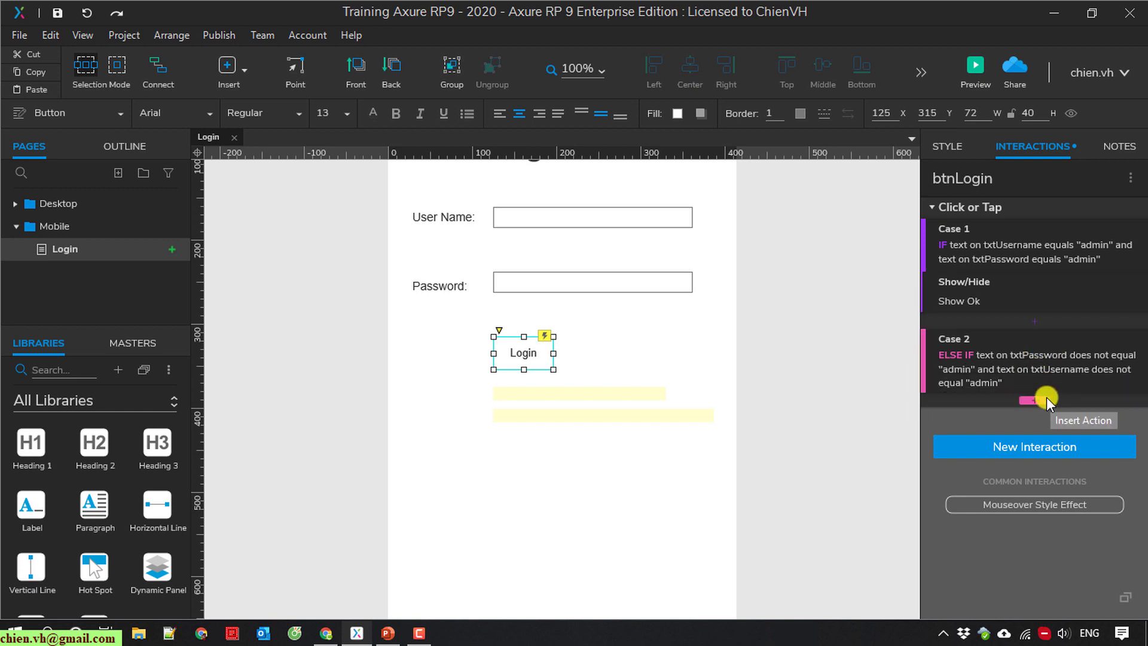
Give Case 2 a Show/Hide action that shows NOk and hides Ok
click(1045, 398)
scroll(1052, 505, down, 2)
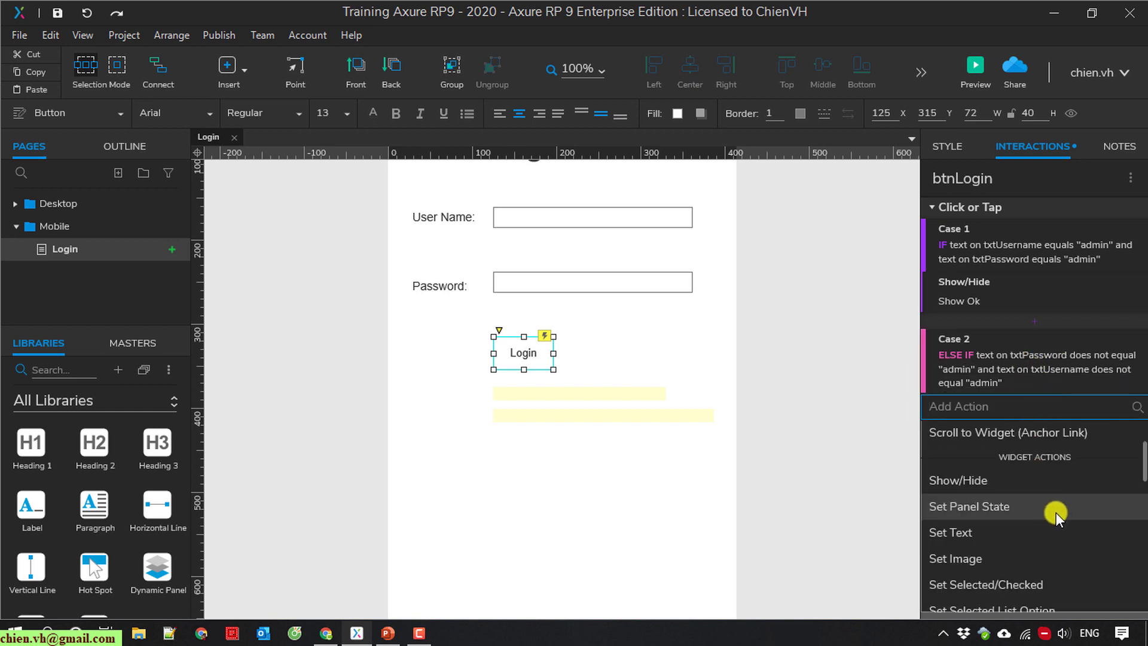
click(988, 482)
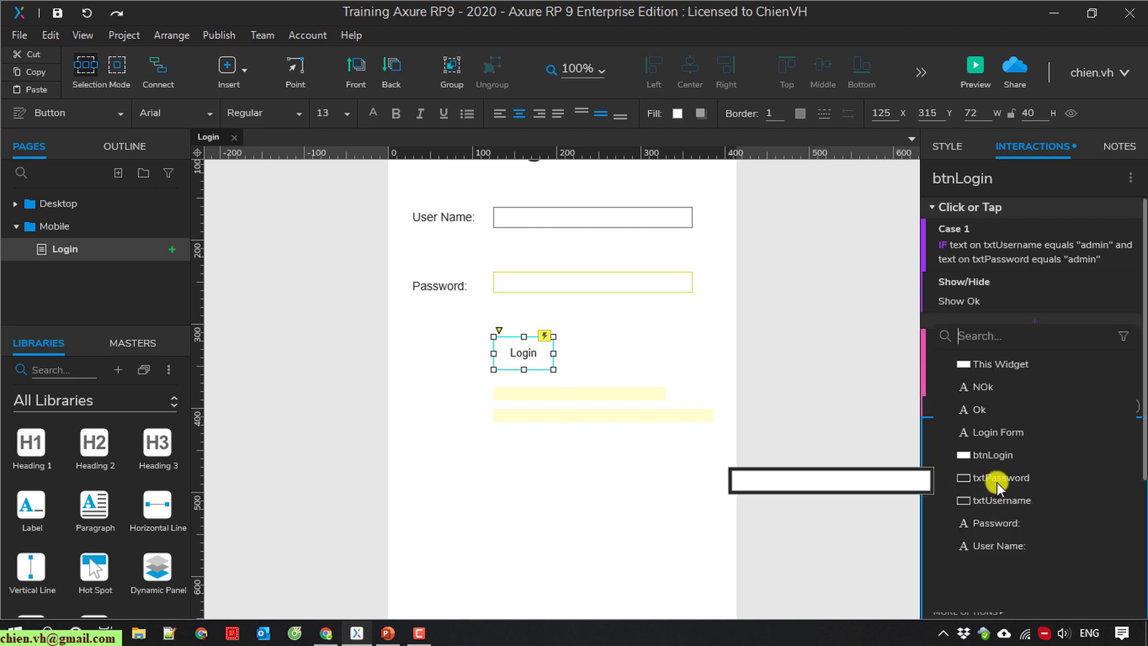
click(984, 385)
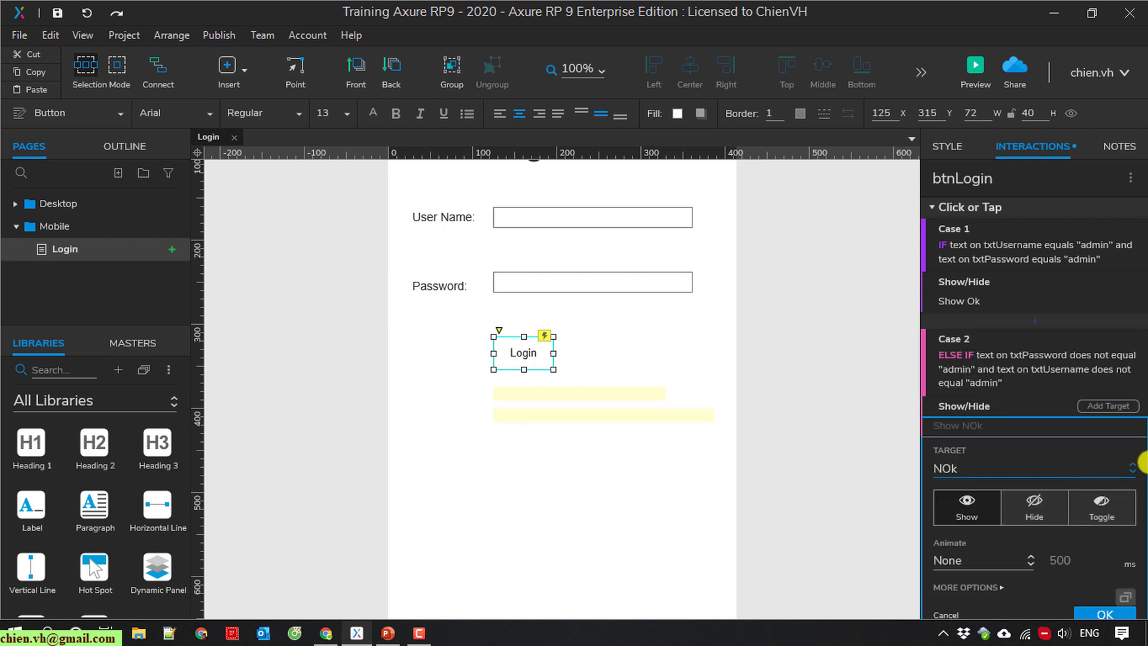
click(1122, 407)
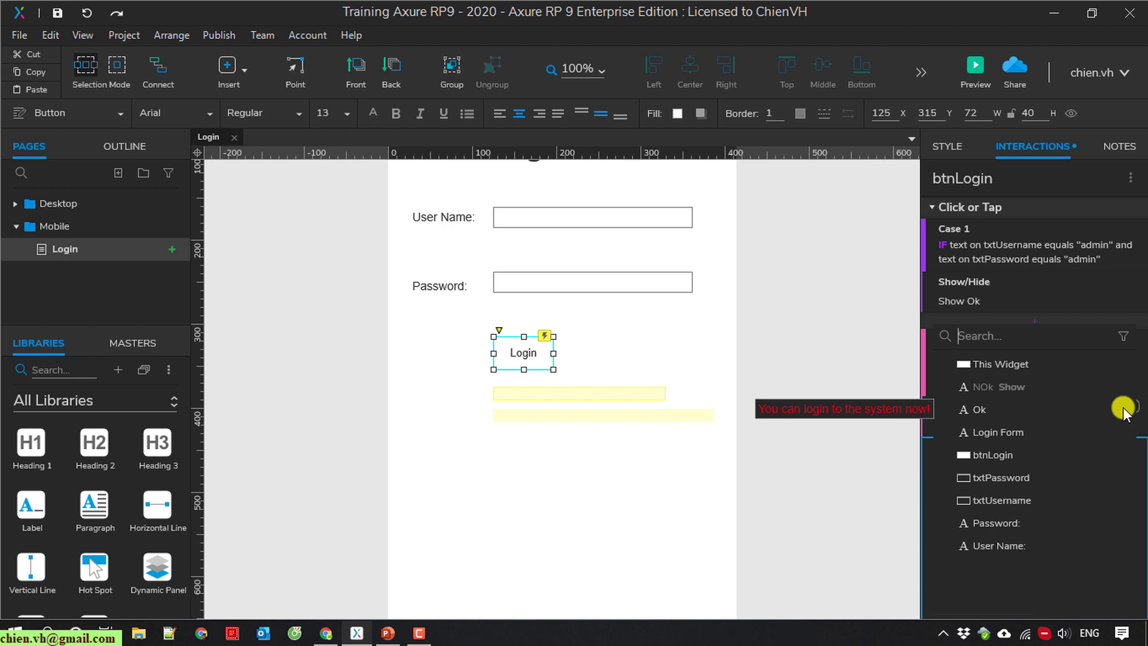
click(984, 409)
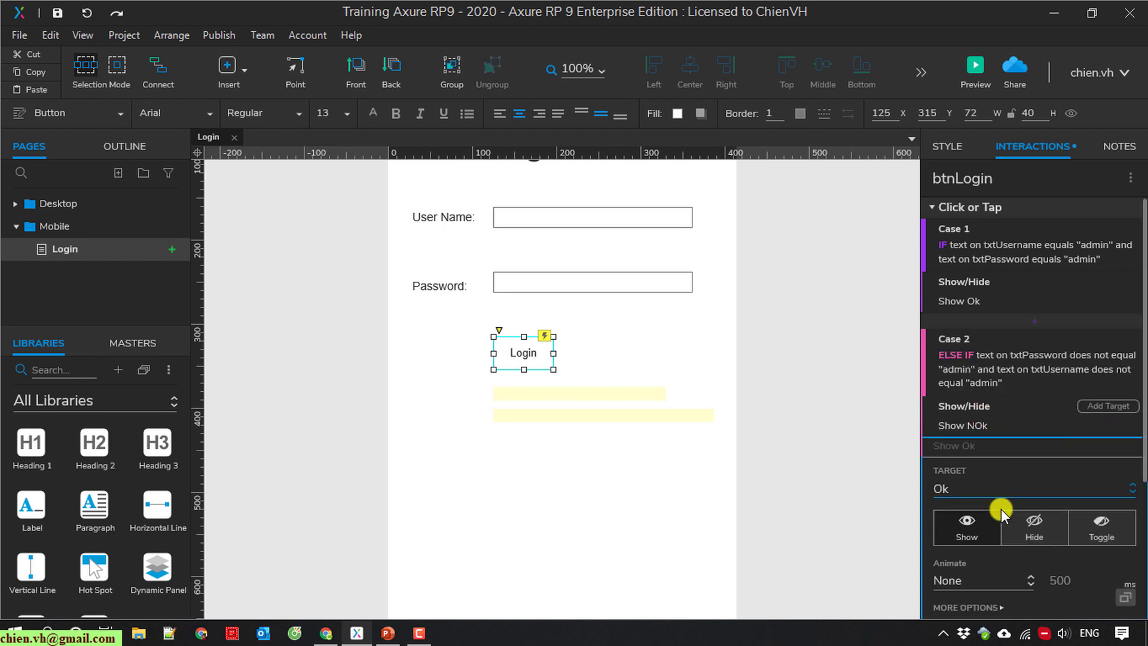
click(1043, 523)
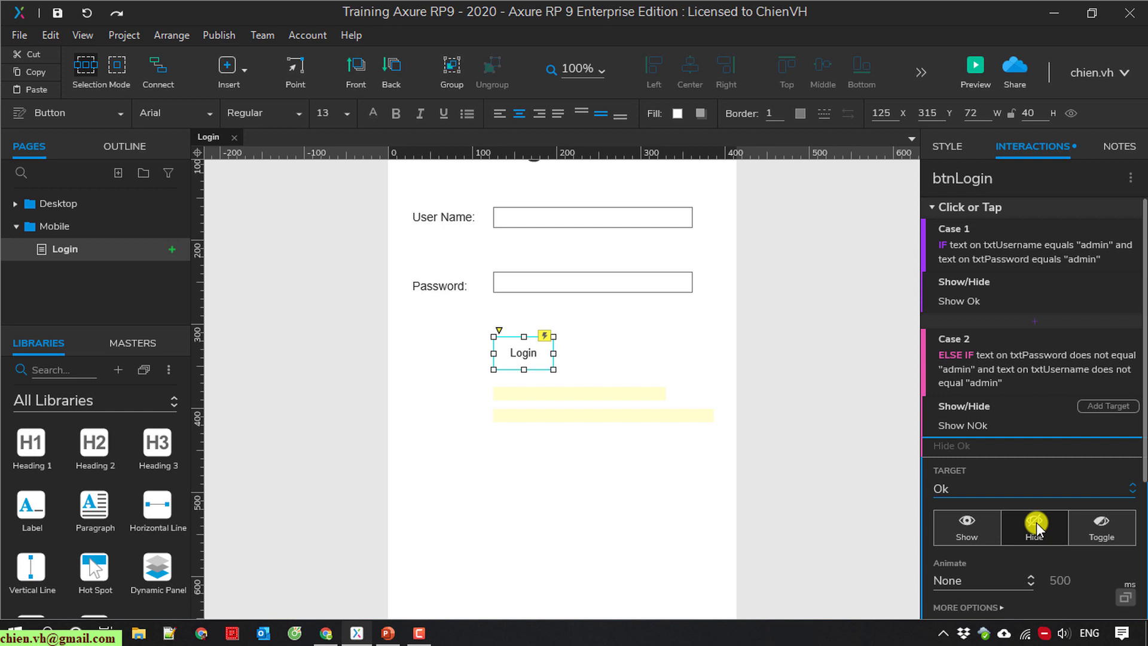
click(870, 509)
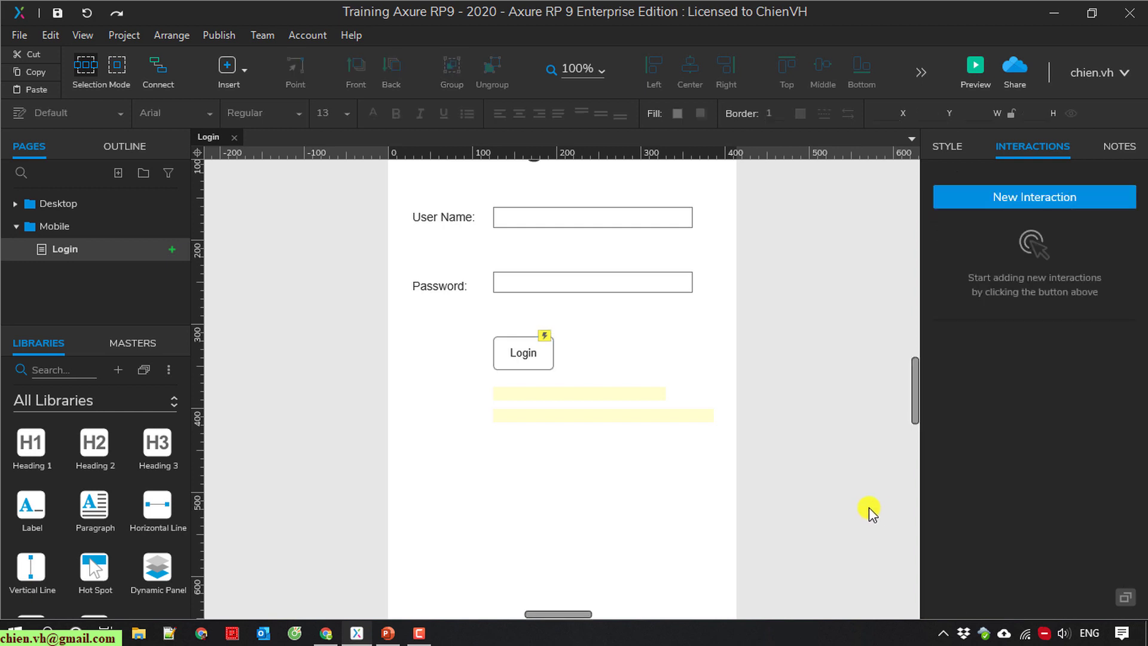
click(522, 347)
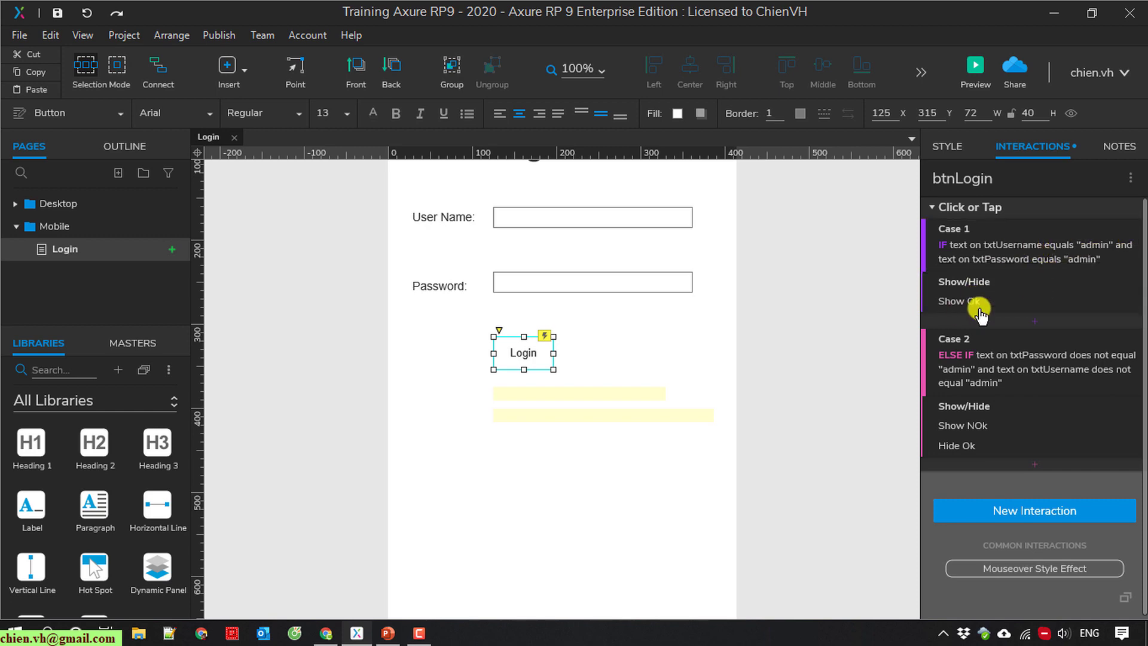
mouse_move(1031, 291)
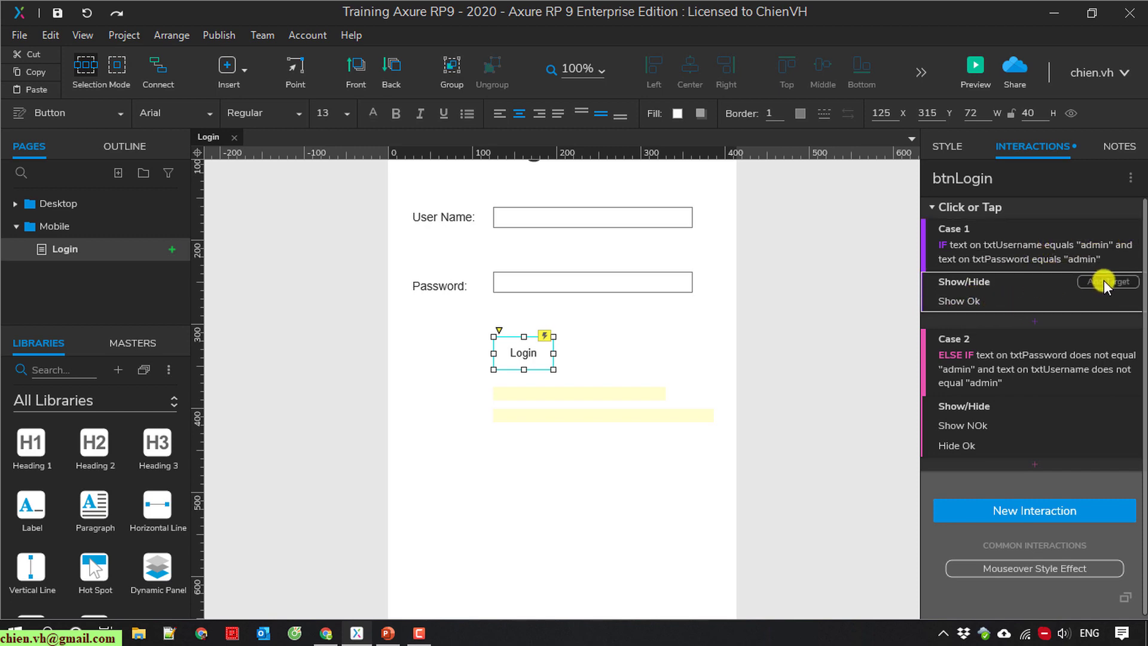
Add NOk as a hidden target to Case 1's Show/Hide action
click(1104, 281)
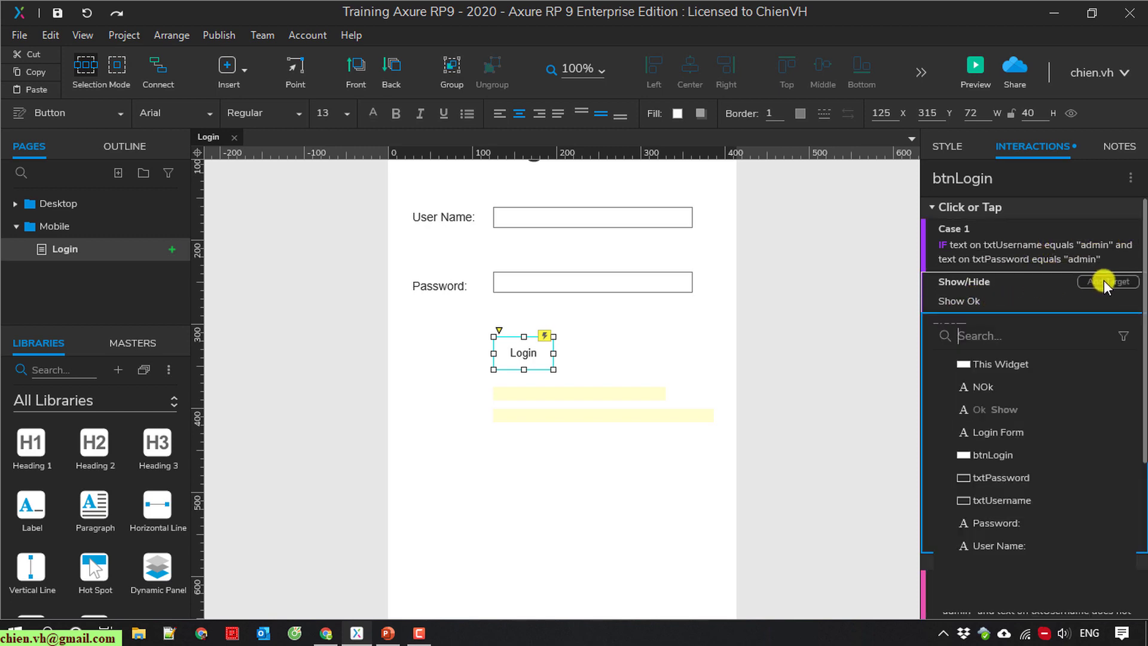
click(982, 386)
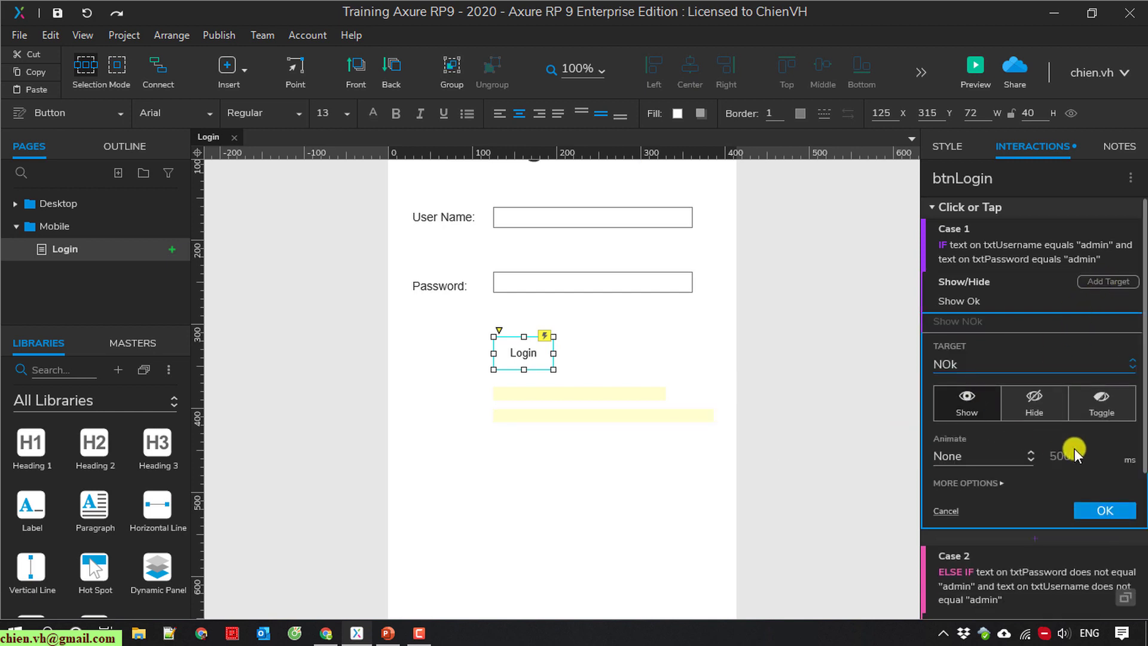
click(1038, 400)
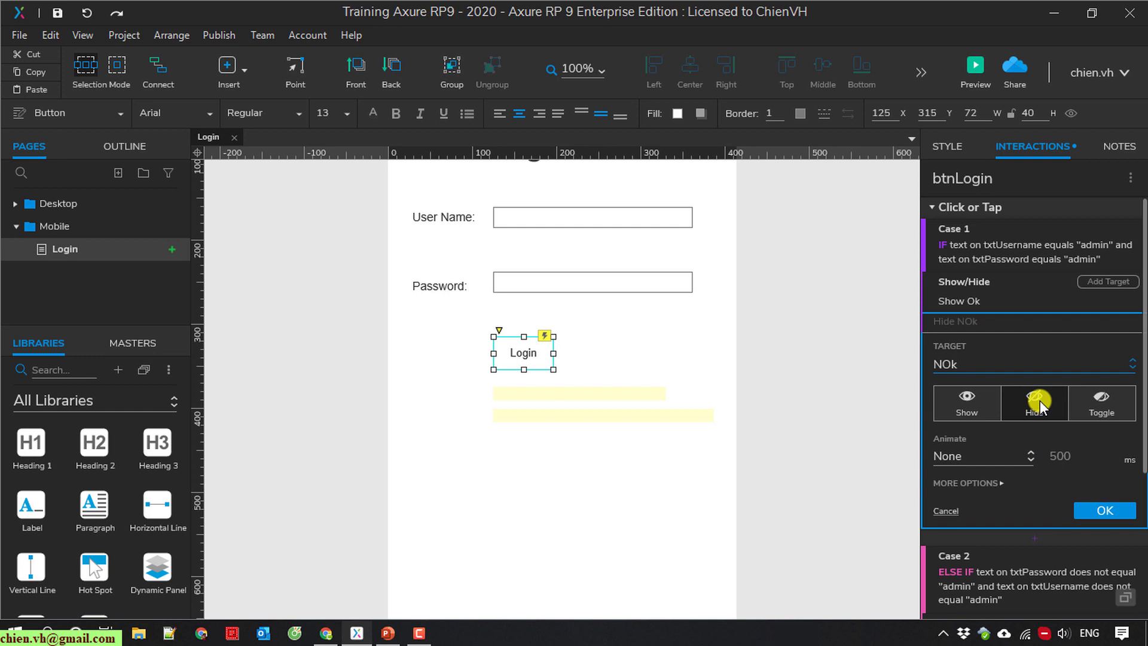
click(1107, 510)
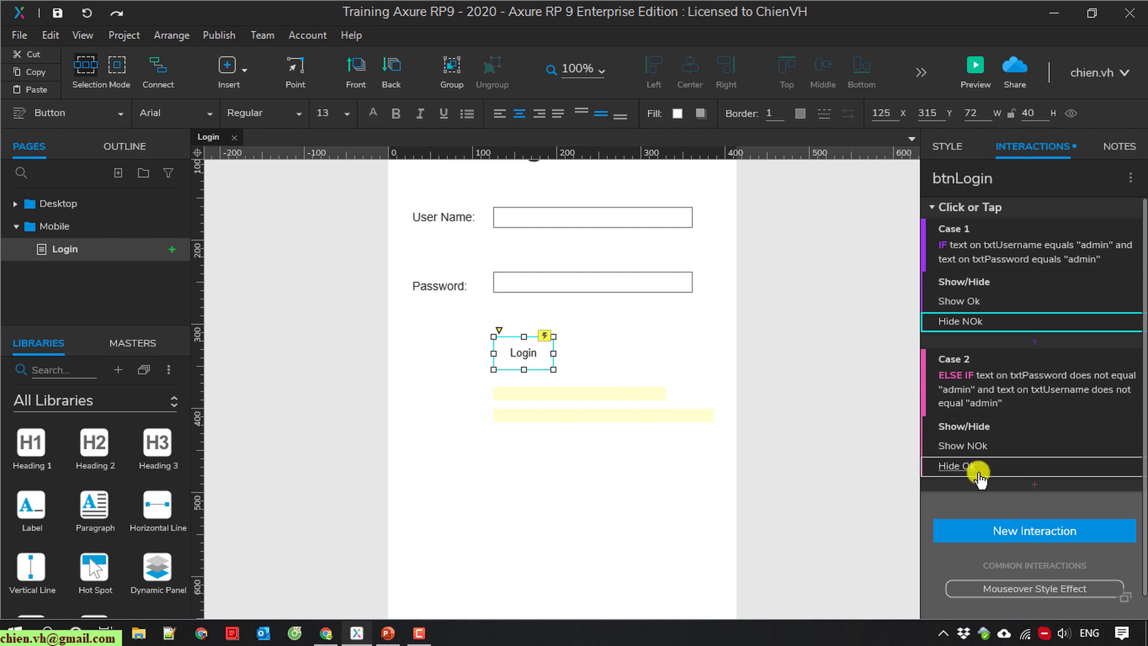
Save, preview in Chrome, and test login with empty fields and no password
click(54, 13)
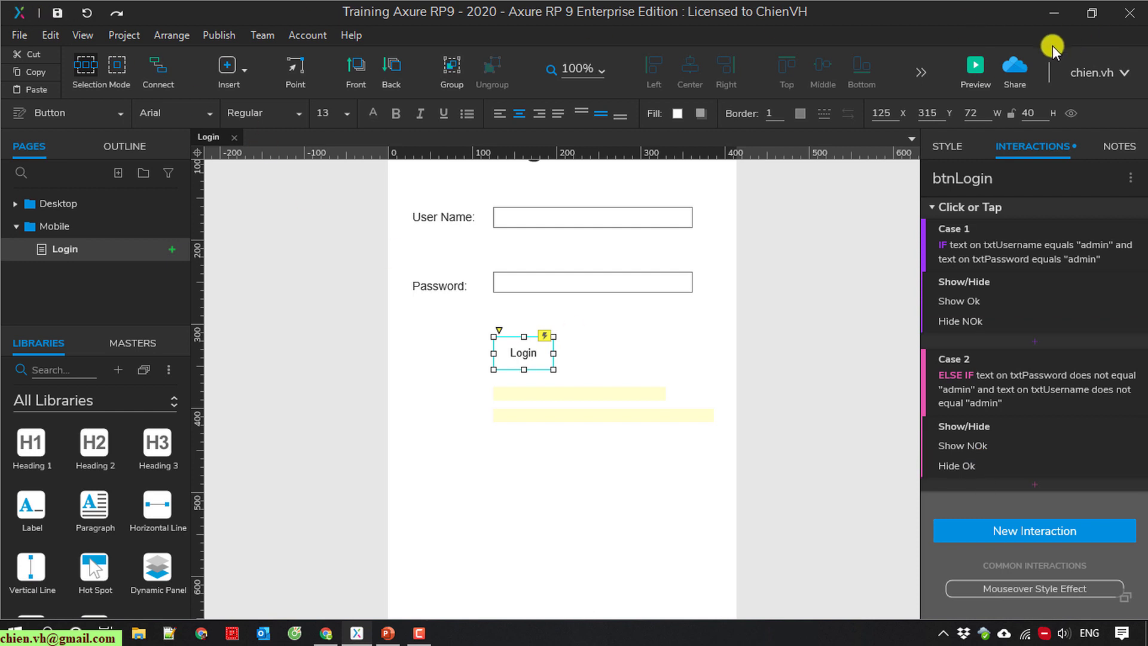
click(974, 71)
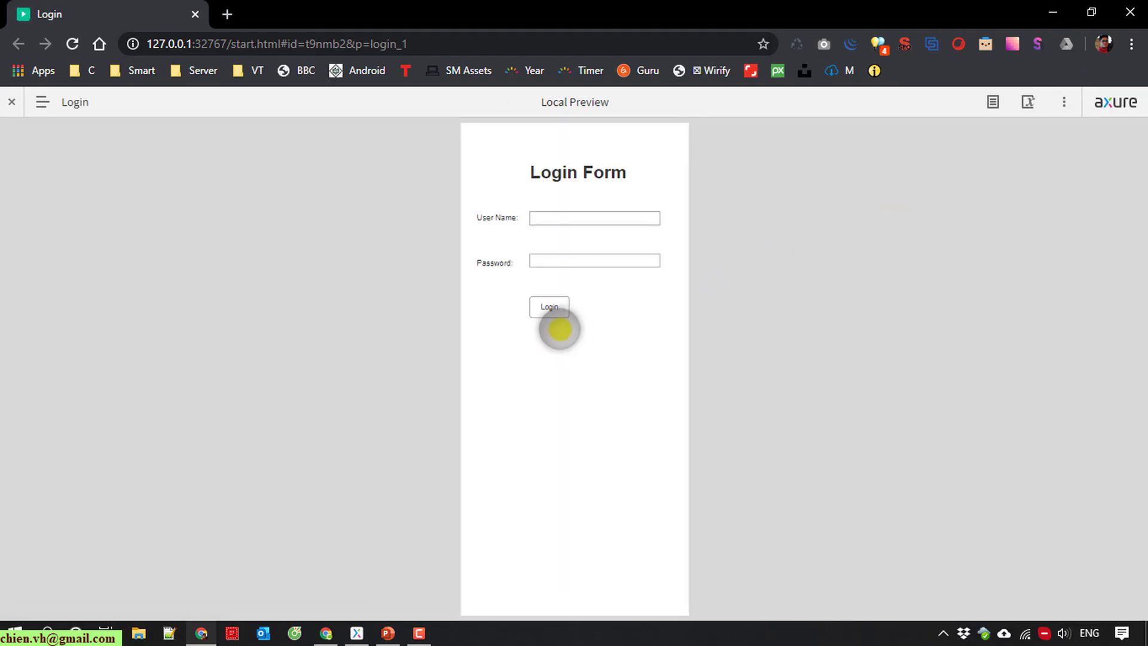
click(550, 308)
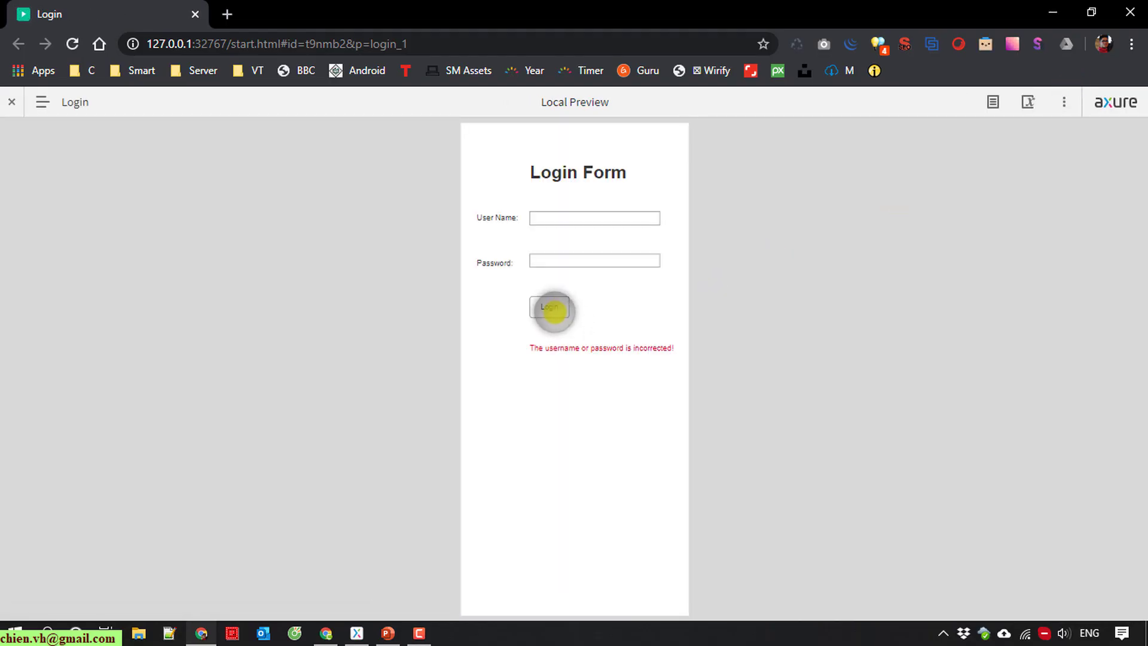
drag(646, 394, 639, 375)
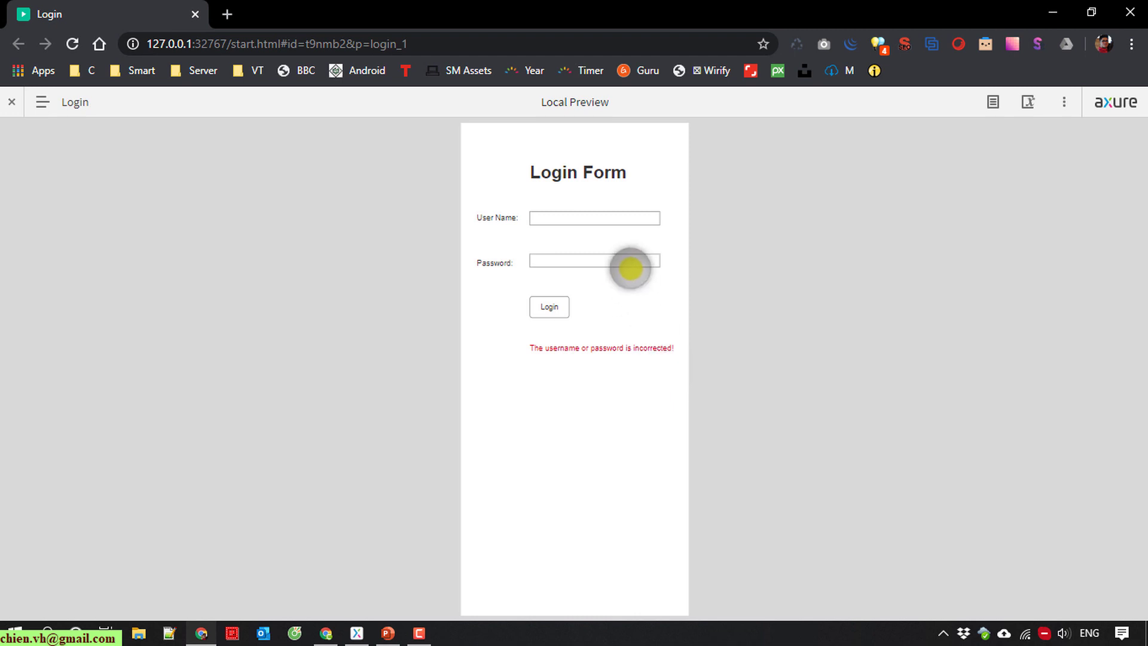
click(612, 213)
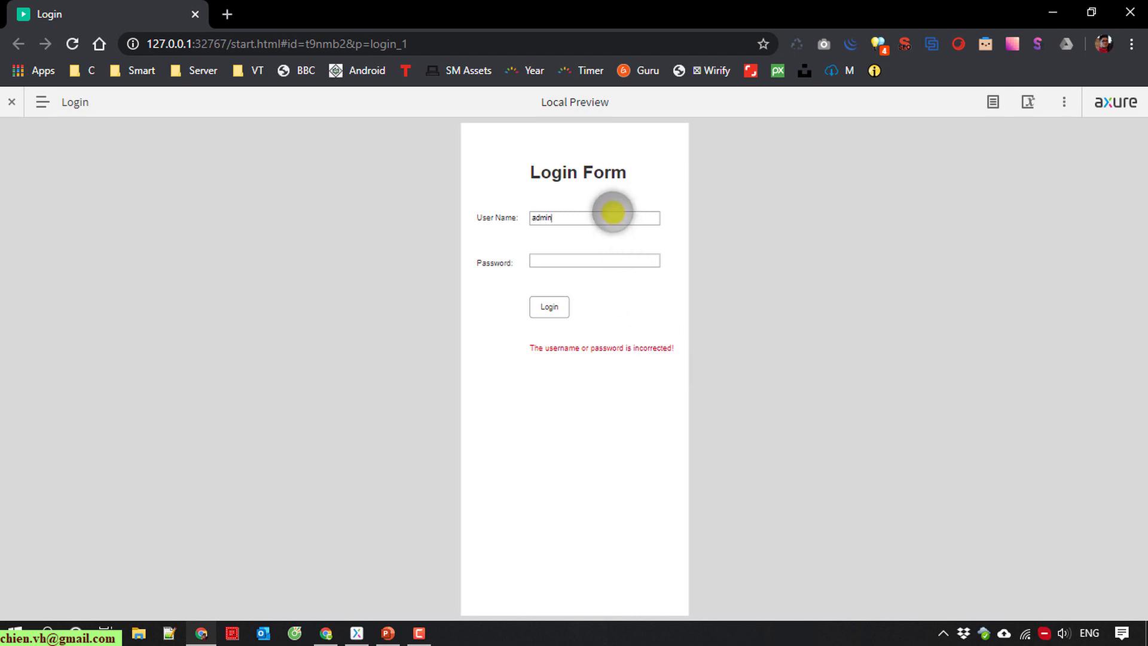
click(637, 262)
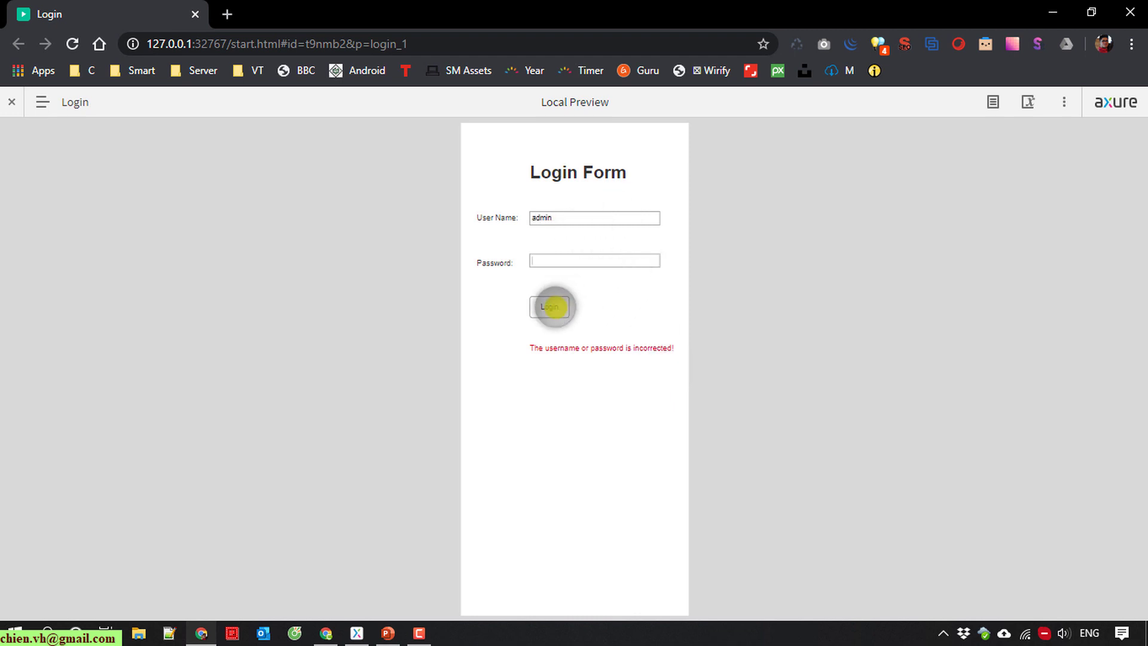
click(555, 307)
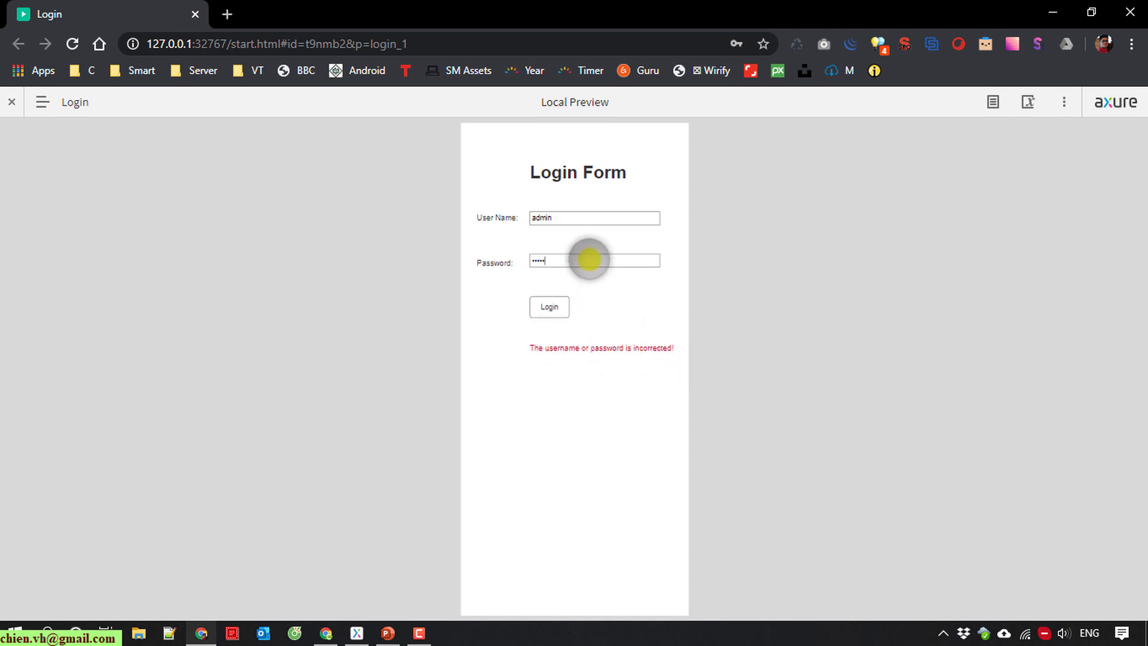
Log in with admin/admin to see the success message, then reset the zoom
click(554, 307)
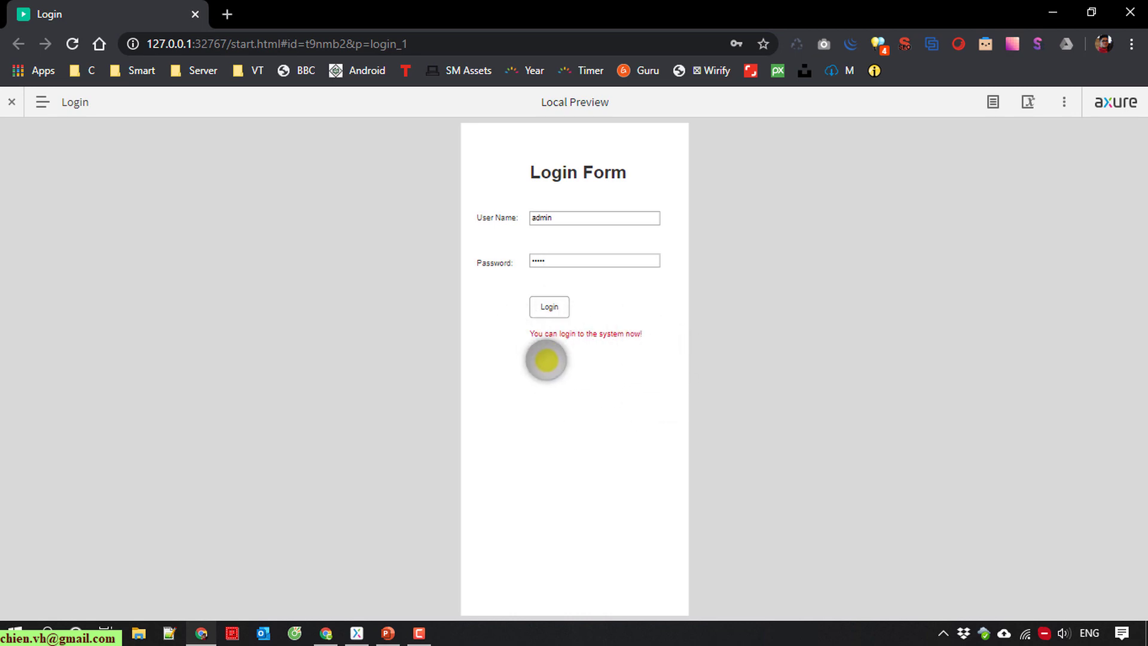
scroll(786, 374, up, 3)
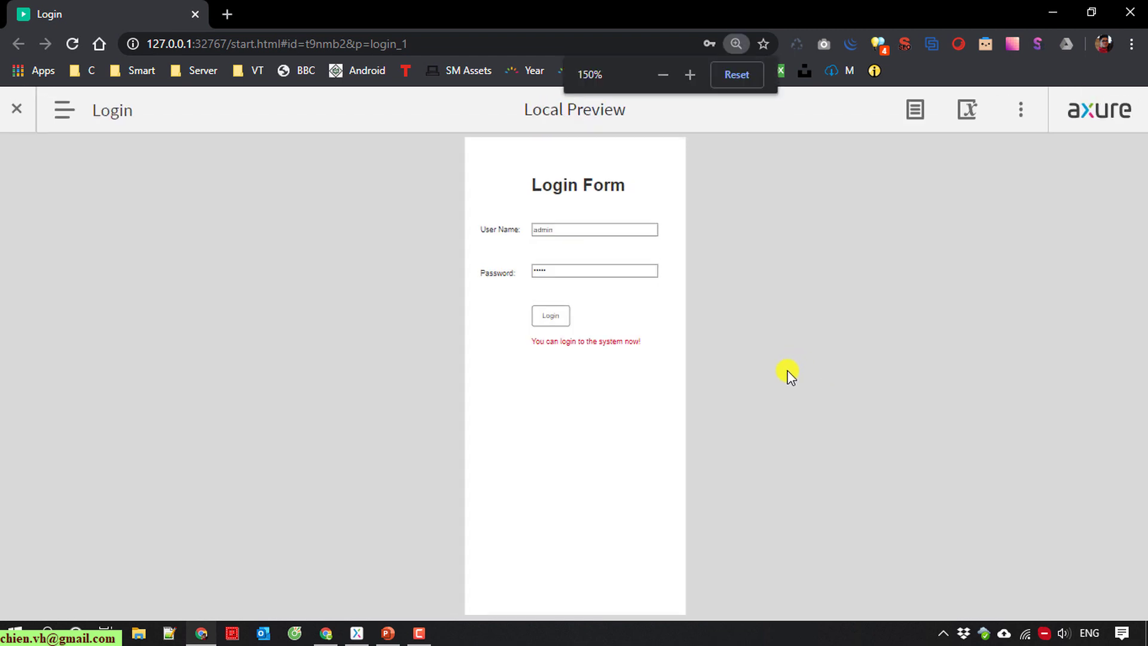
scroll(786, 374, up, 3)
scroll(787, 380, up, 1)
scroll(787, 380, down, 4)
scroll(783, 380, down, 1)
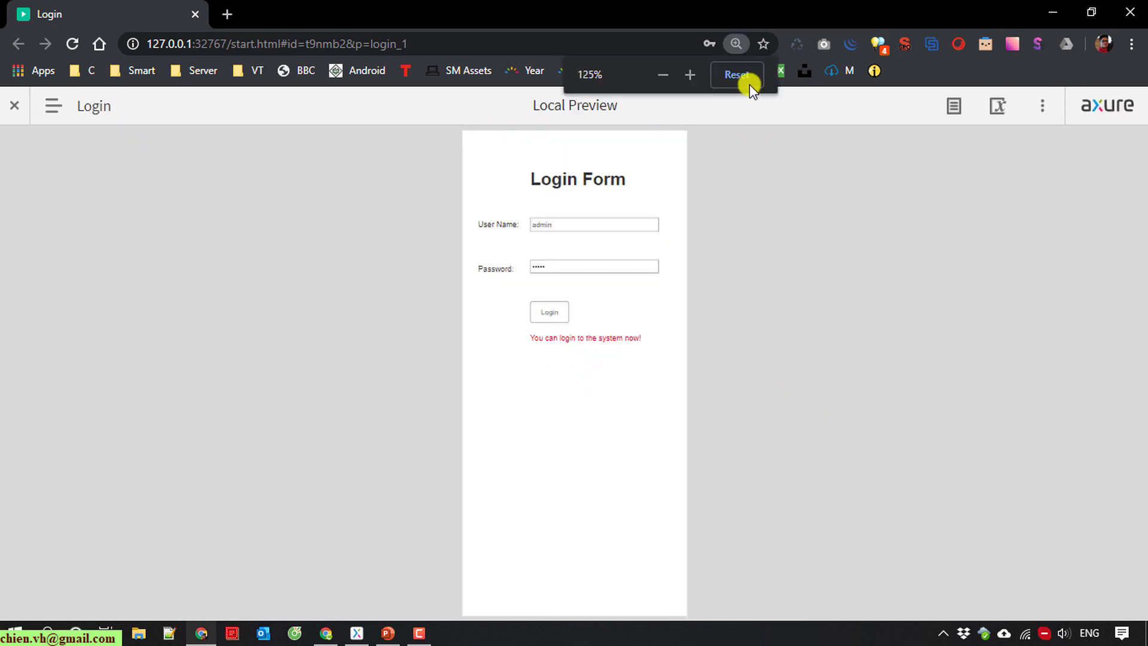
click(741, 74)
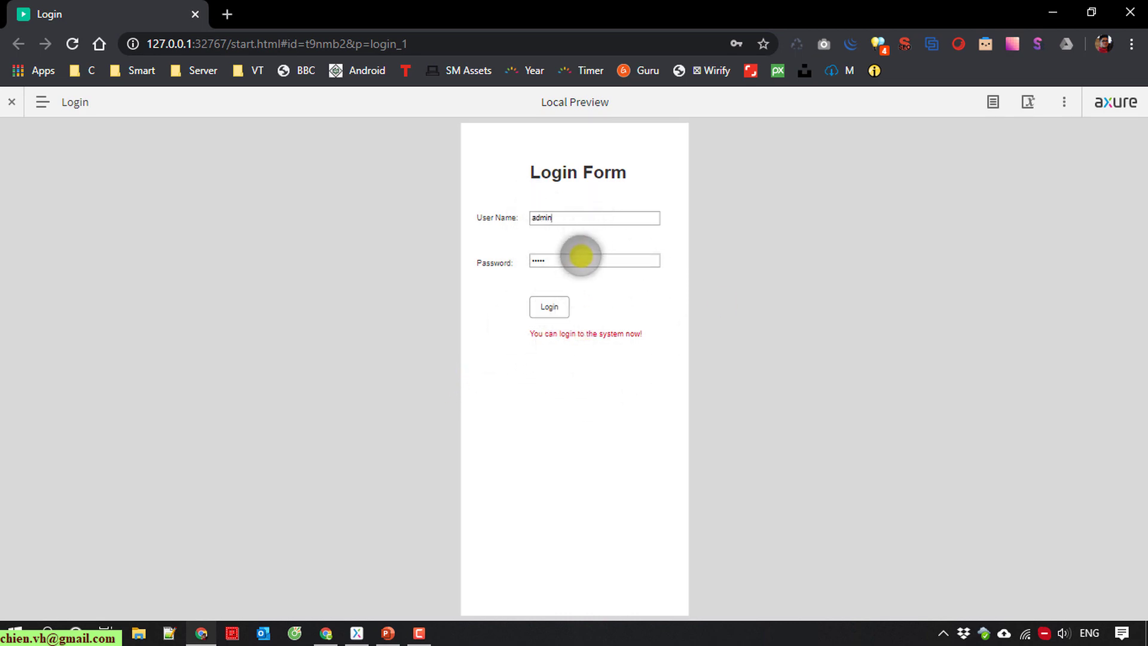
text(d)
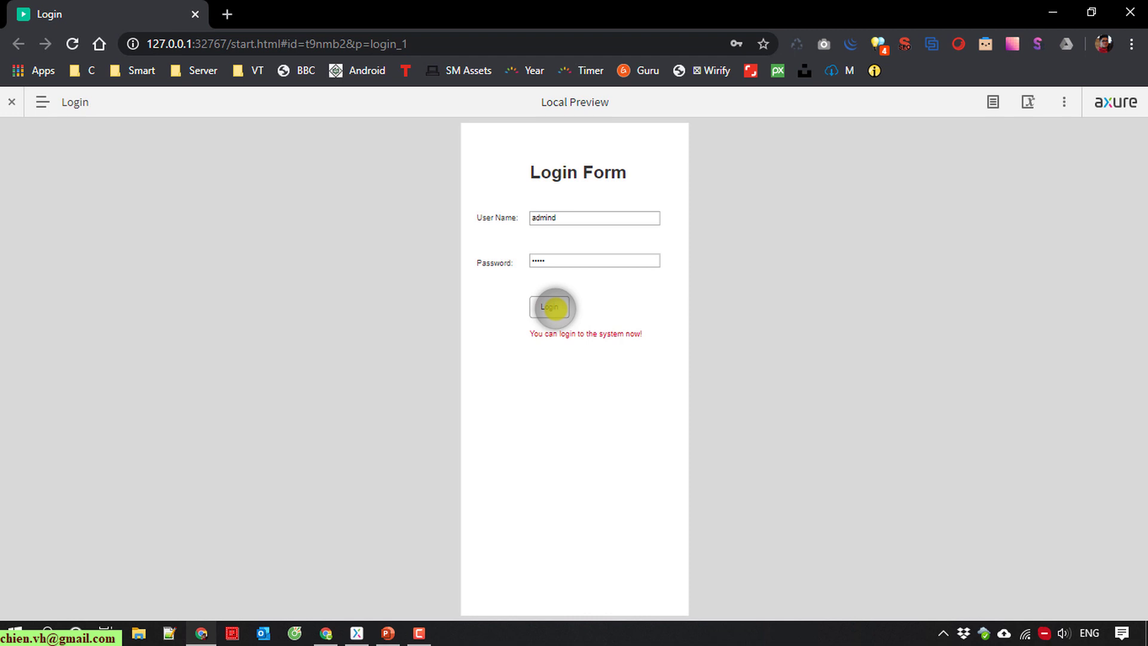
click(571, 256)
text(1)
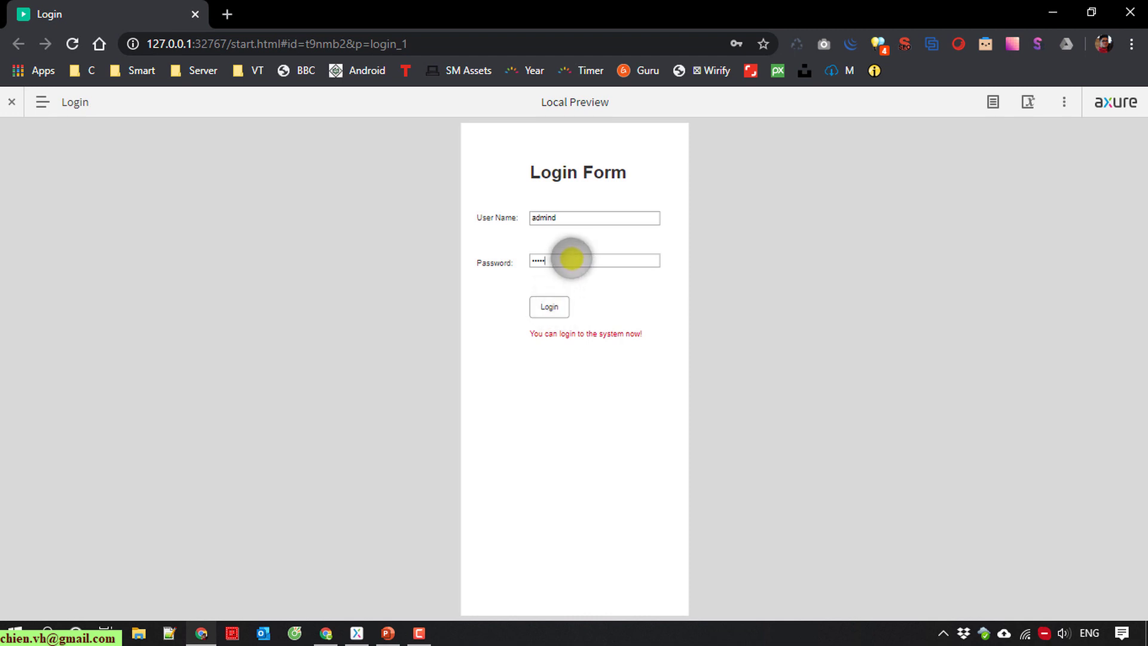
click(550, 306)
click(592, 257)
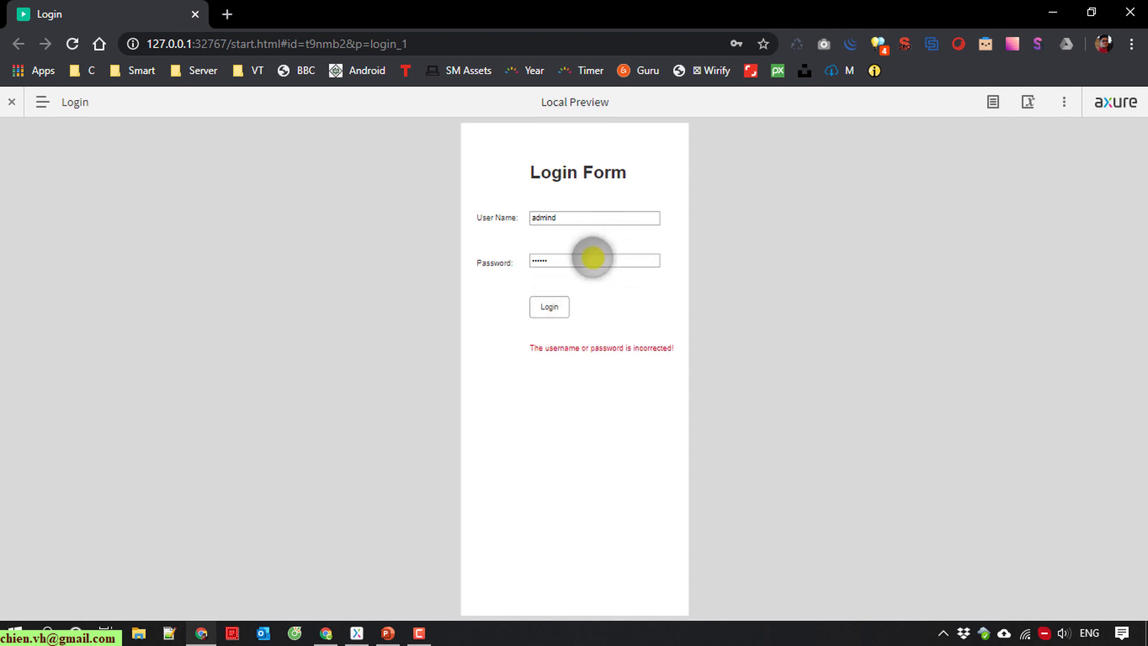
key(BackSpace)
click(606, 217)
key(BackSpace)
click(550, 306)
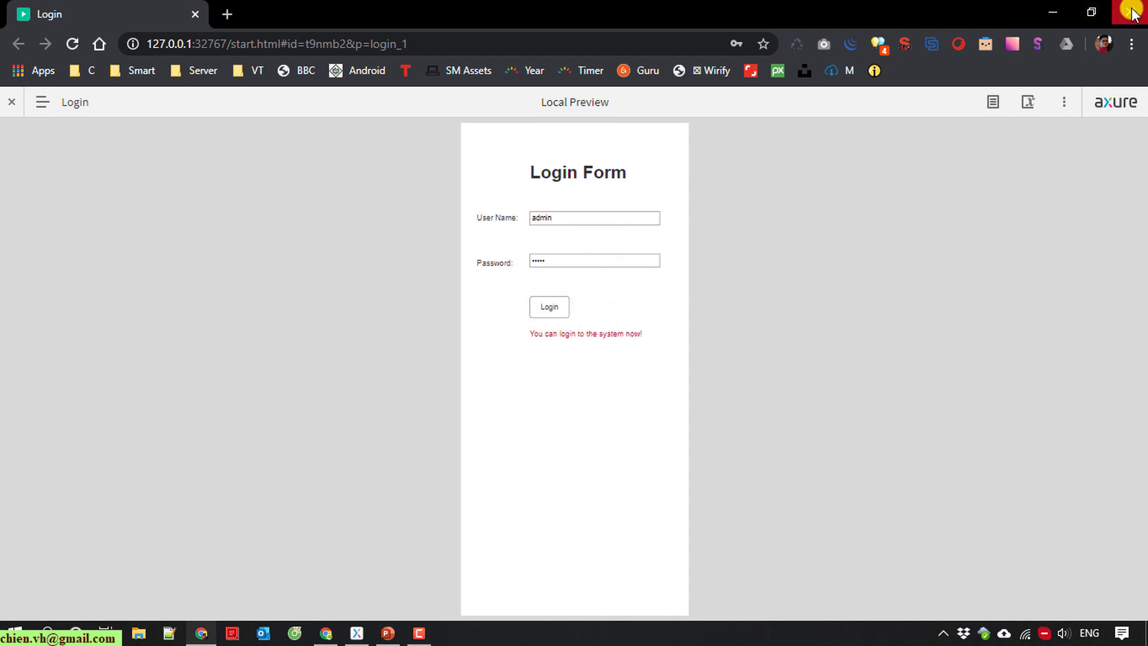
Close the Chrome preview, deselect the Login button, and scroll the canvas to the top
click(1059, 12)
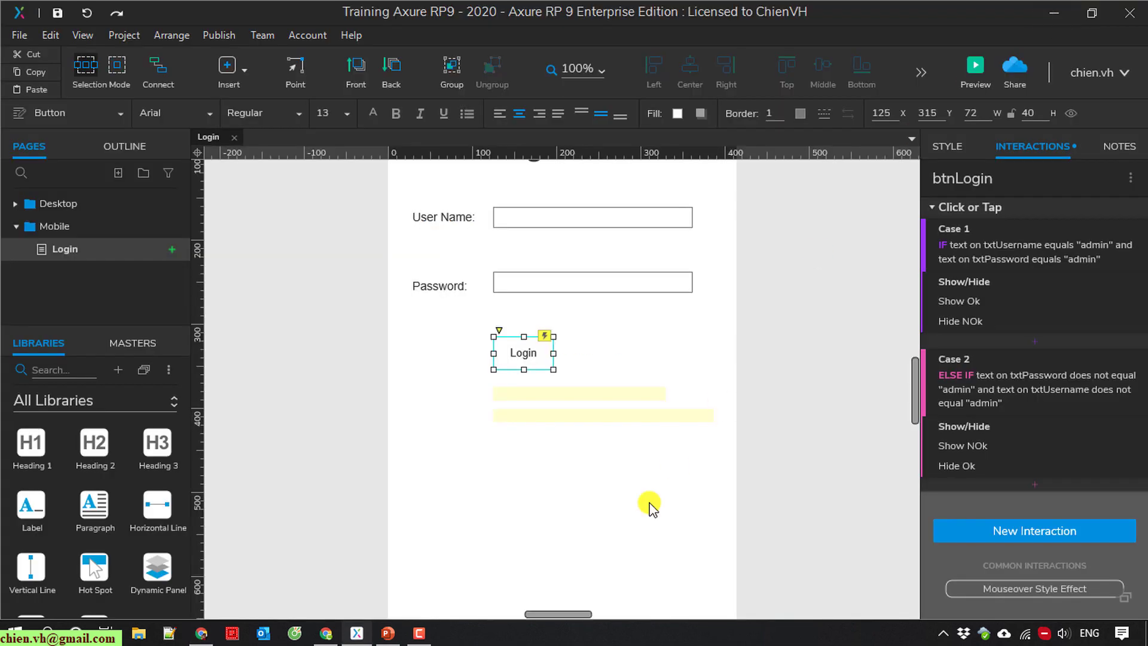
click(568, 479)
click(522, 351)
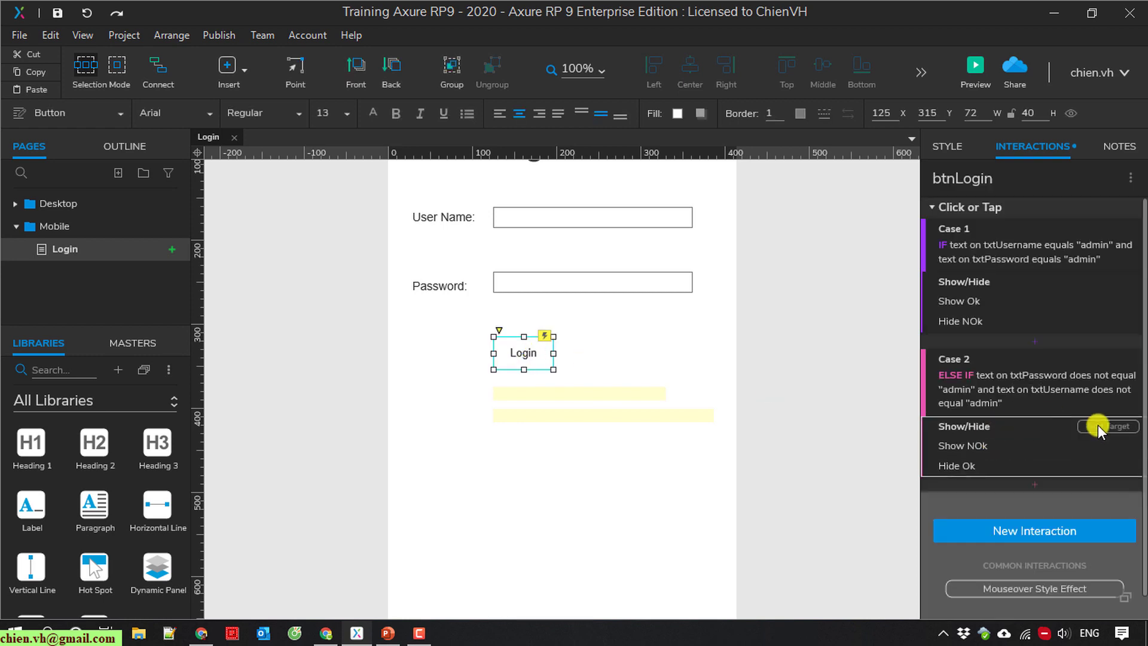
click(624, 514)
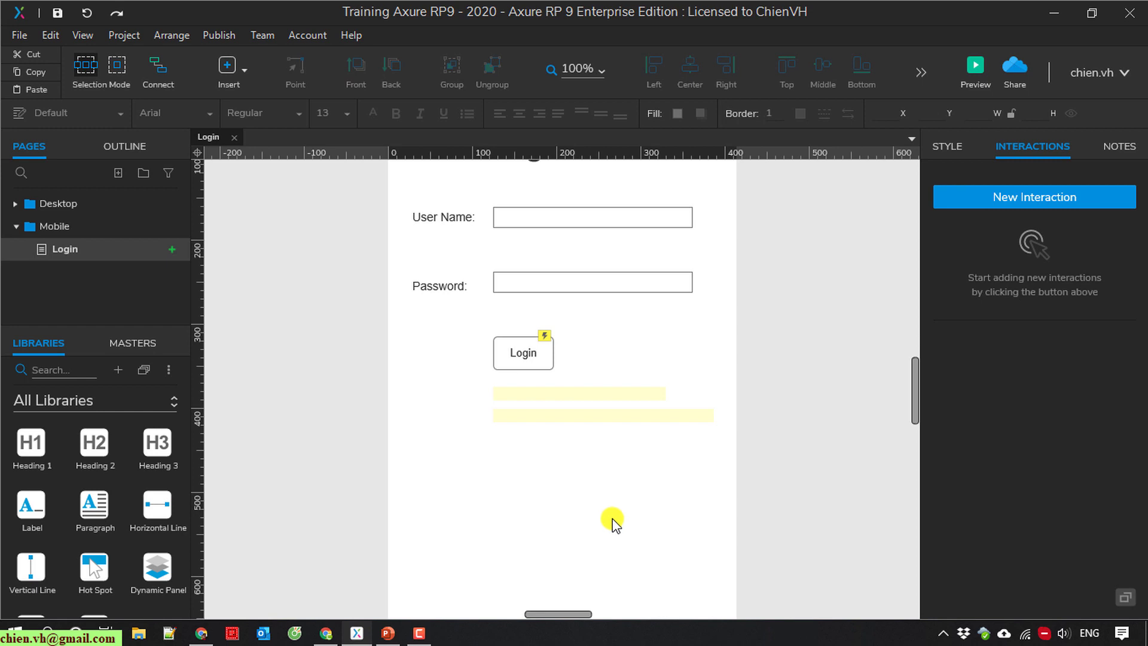
scroll(612, 521, up, 3)
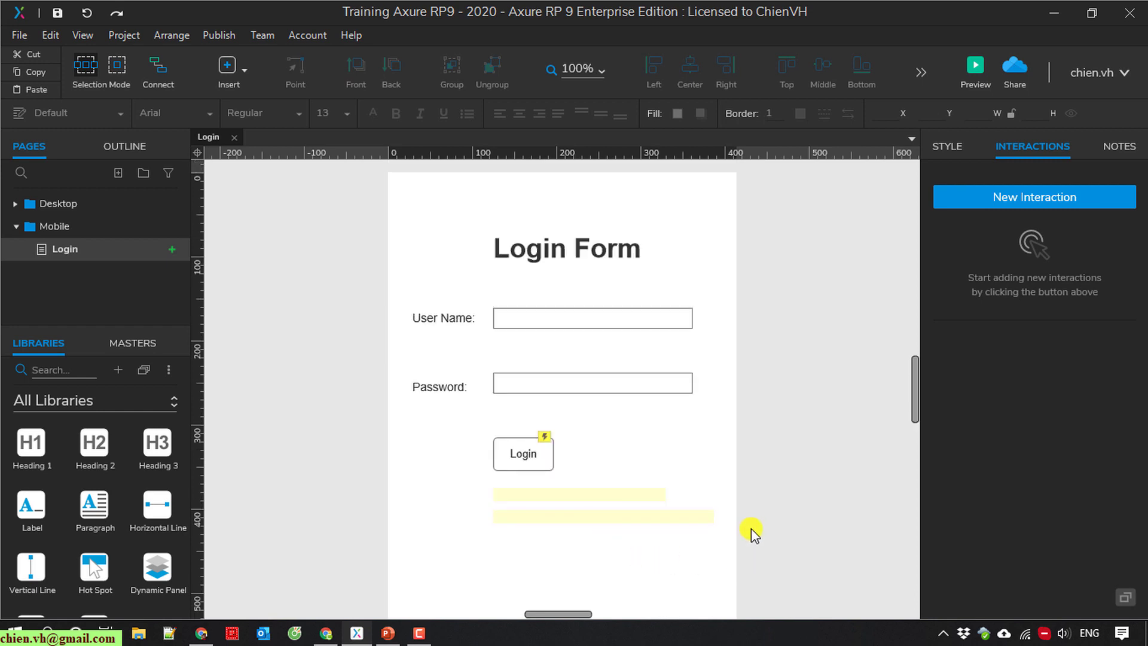